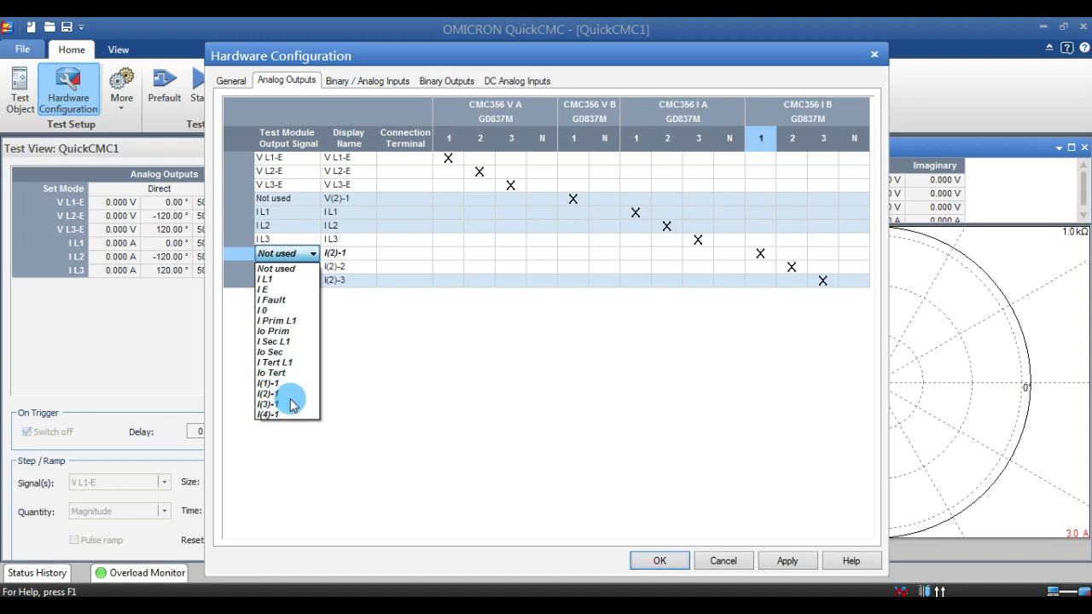
- Assign the signals I(2)-1, I(2)-2 and I(2)-3 to the three CMC356 I B current outputs and accept the hardware configuration
left_click(285, 395)
left_click(295, 267)
left_click(295, 267)
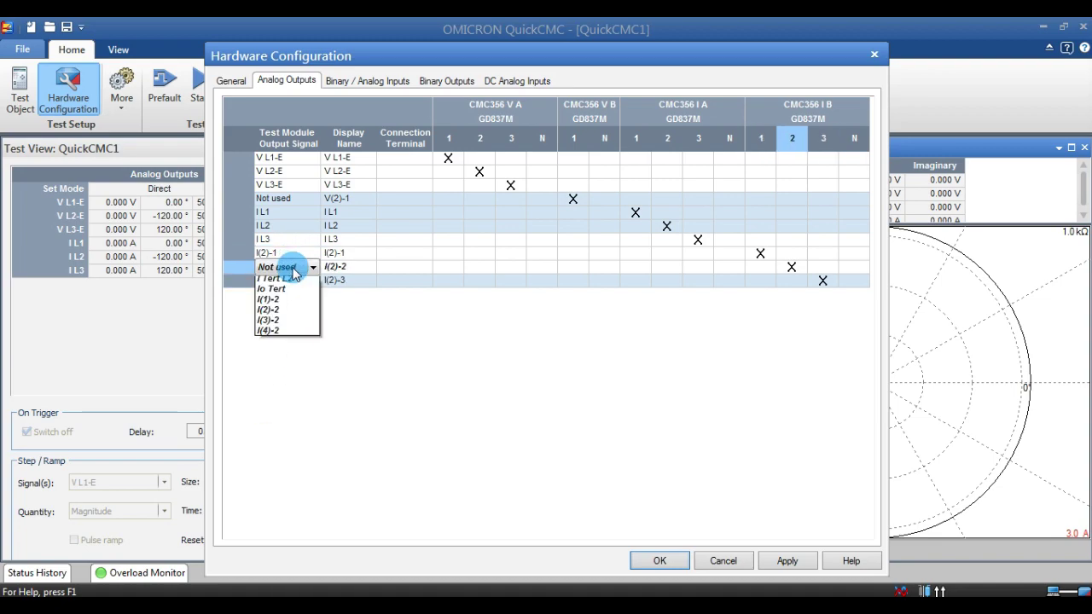
left_click(299, 406)
left_click(291, 281)
left_click(290, 282)
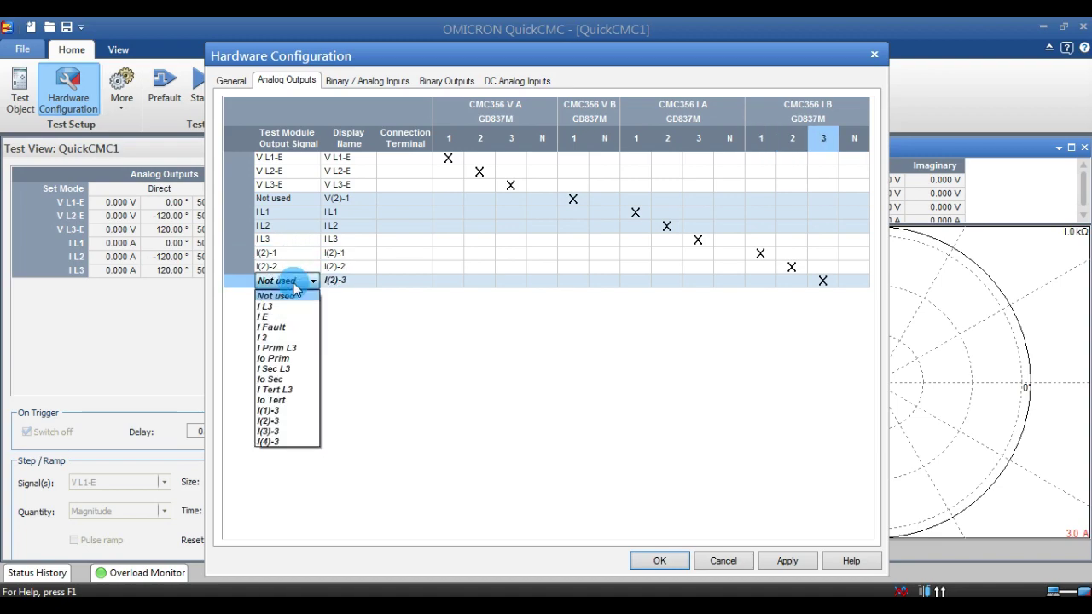
left_click(295, 422)
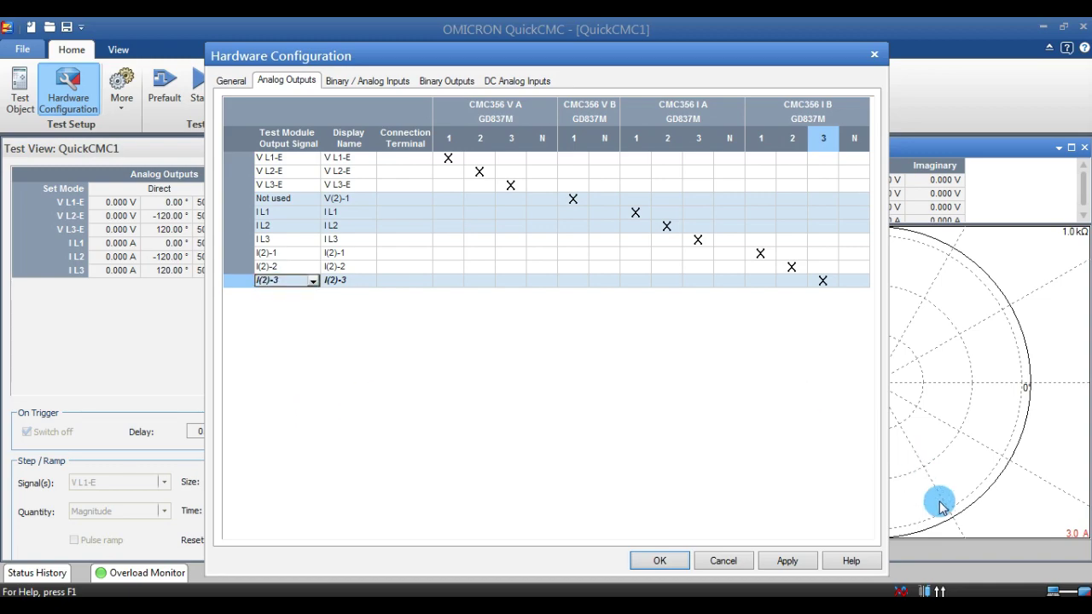
left_click(787, 563)
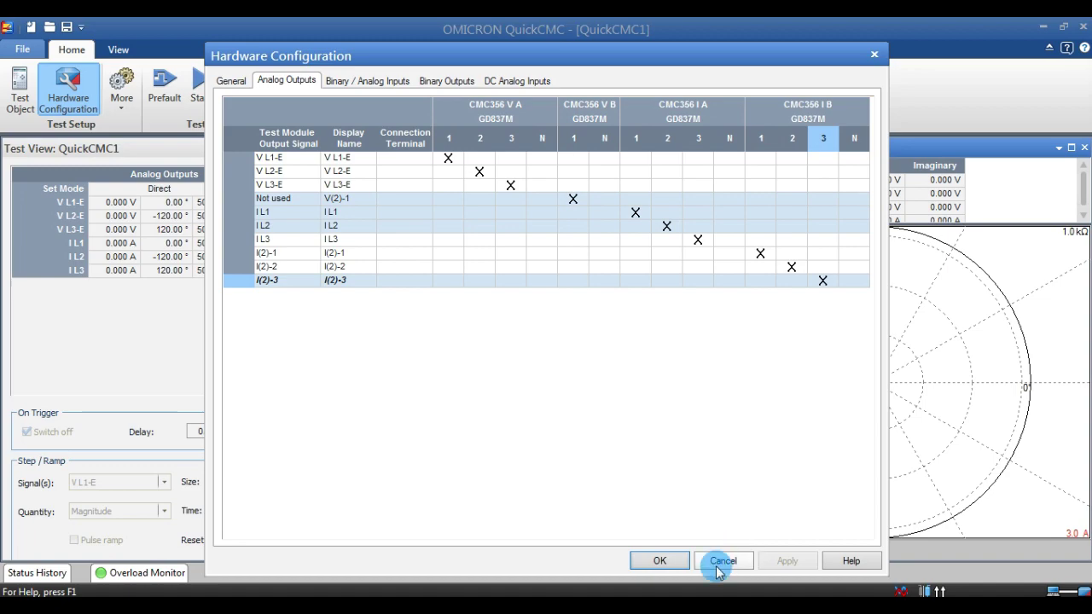
left_click(659, 560)
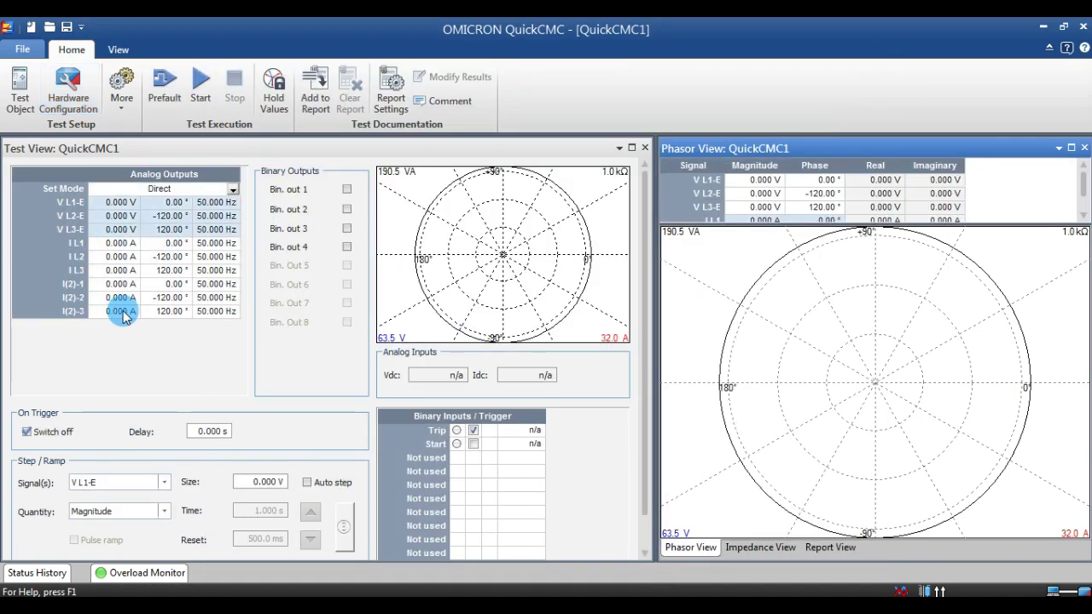
- Set the I L1 current to 0.1 A and apply equal magnitudes to I L2 and I L3
left_click(117, 243)
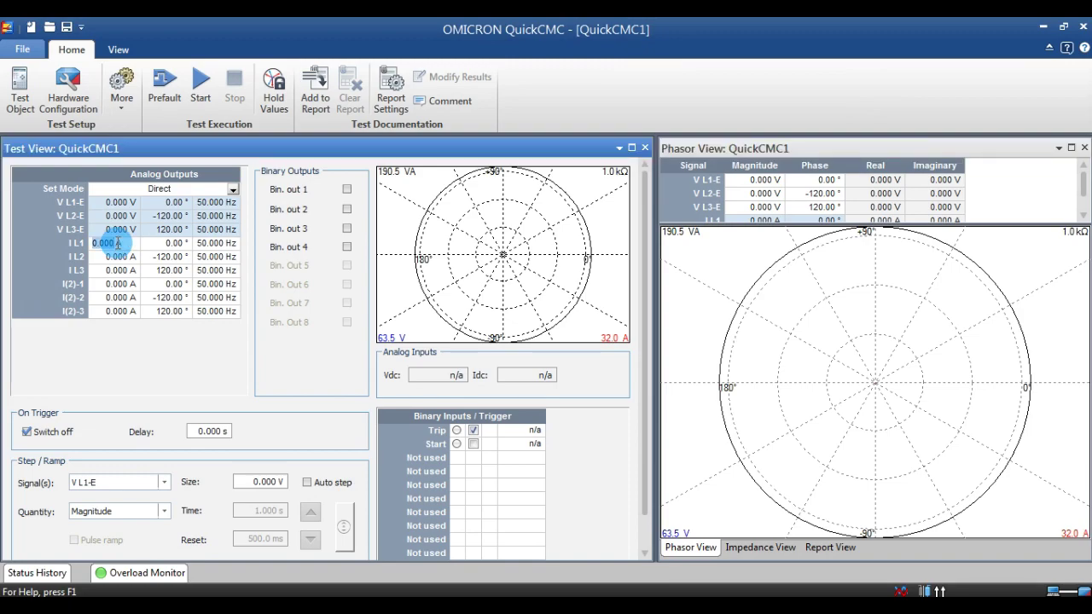
type("0.1 A")
right_click(117, 243)
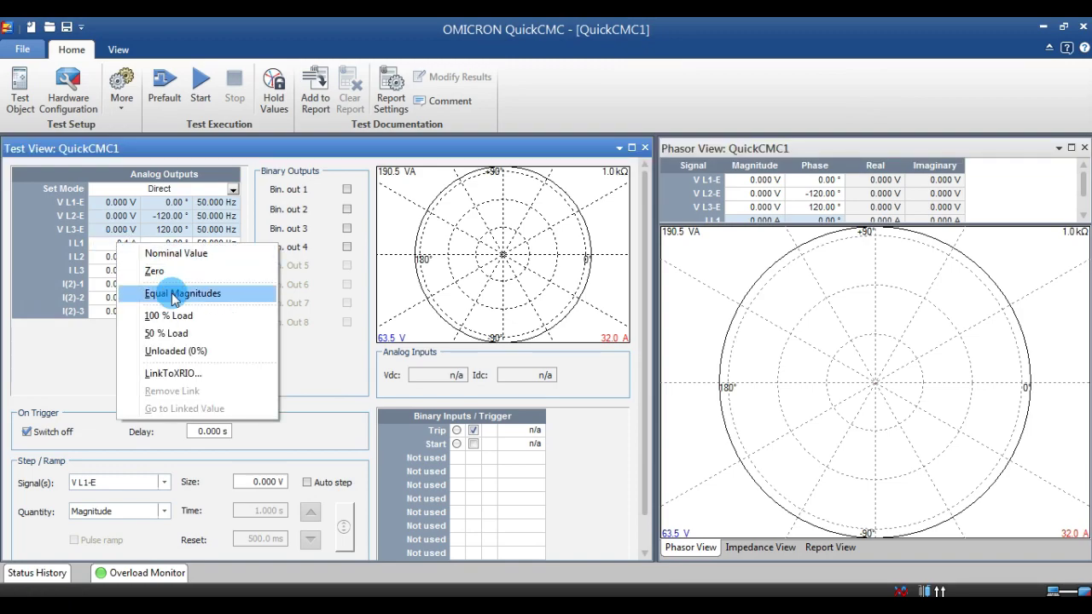
left_click(146, 294)
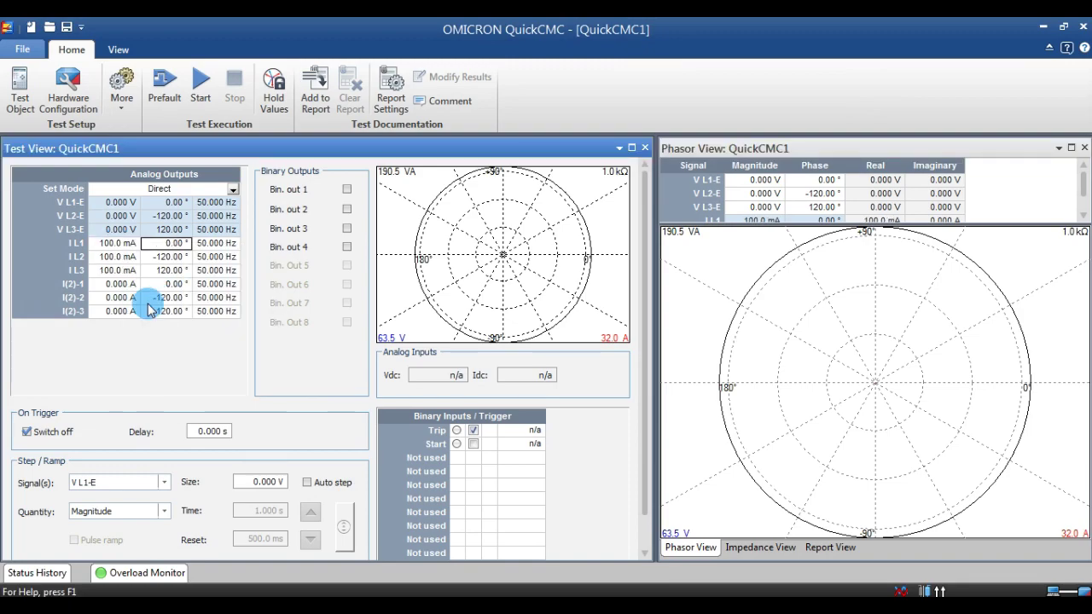
- Configure the step/ramp for signals I L1, I L2, I L3 with quantity Magnitude and a step size of 0.01 A
left_click(164, 482)
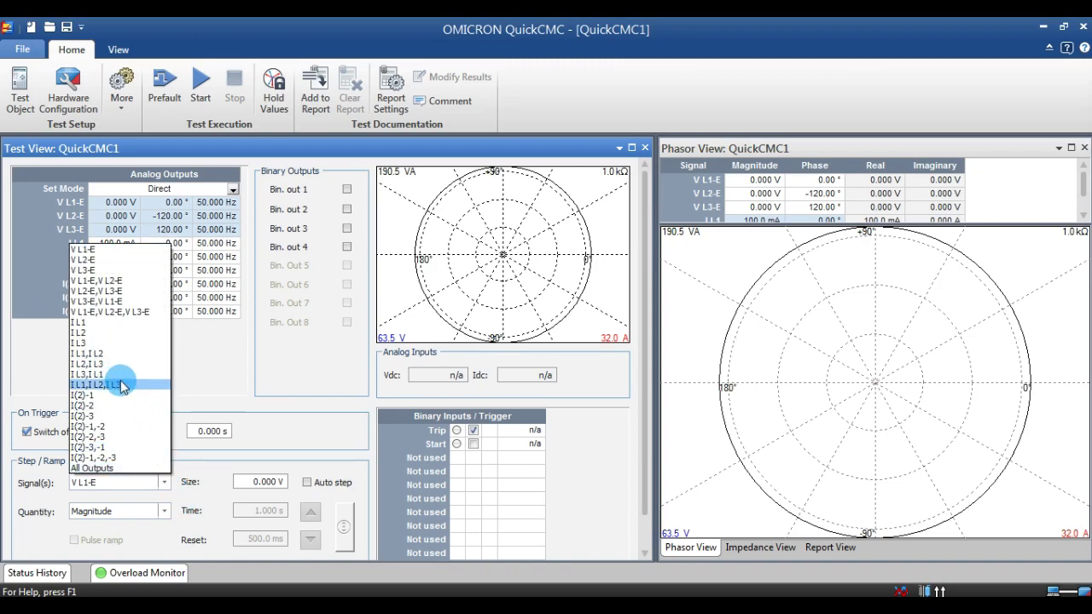
left_click(121, 385)
left_click(137, 511)
left_click(162, 511)
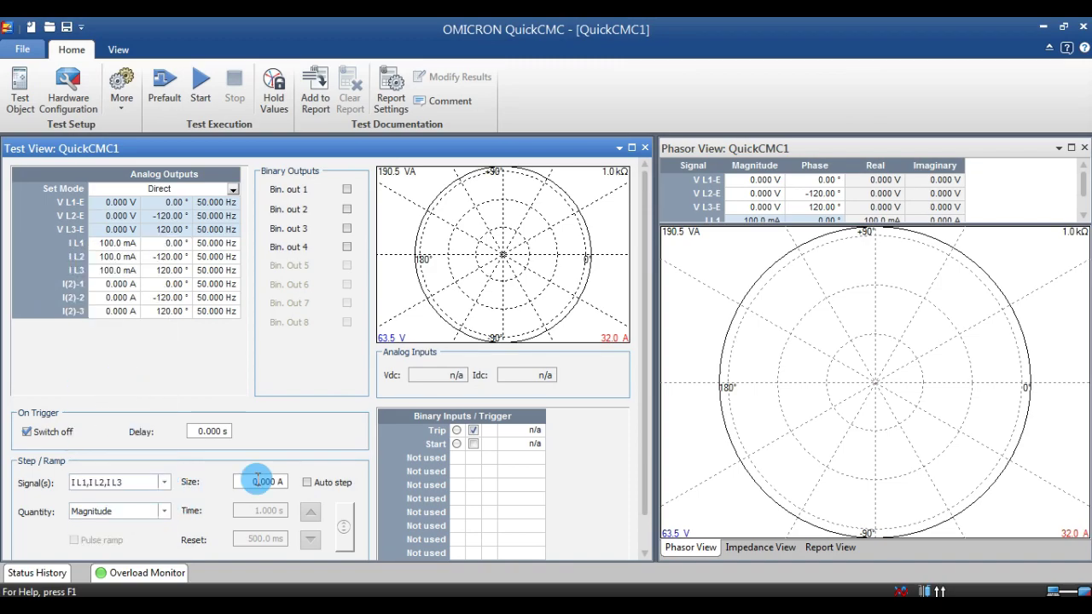
type("0.")
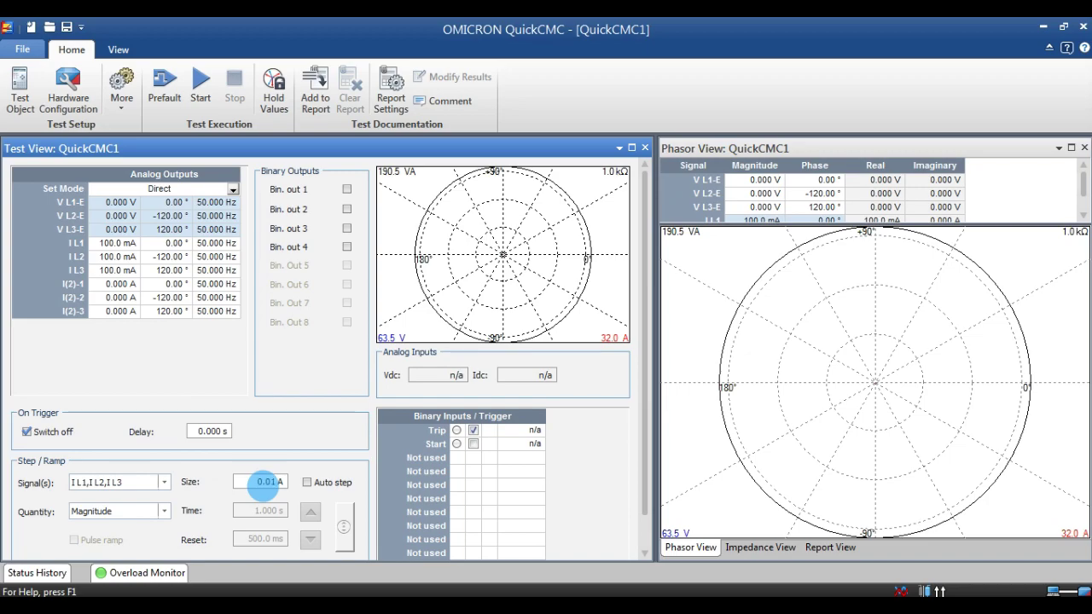
type("01")
left_click(141, 511)
left_click(156, 512)
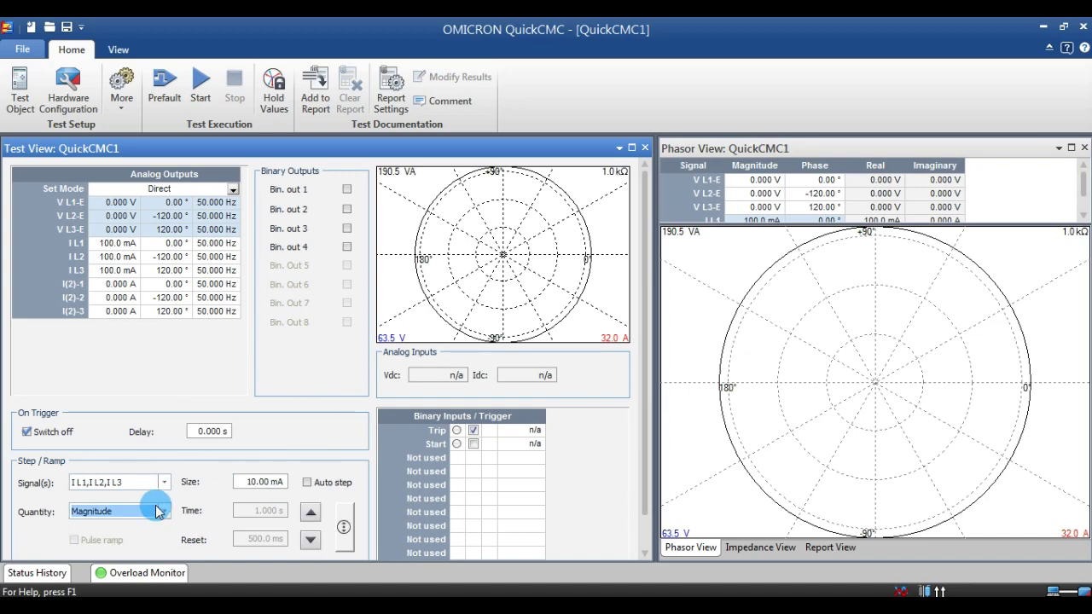
- Start the test output and ramp the I L1, I L2, I L3 currents upward with automatic stepping enabled
left_click(202, 80)
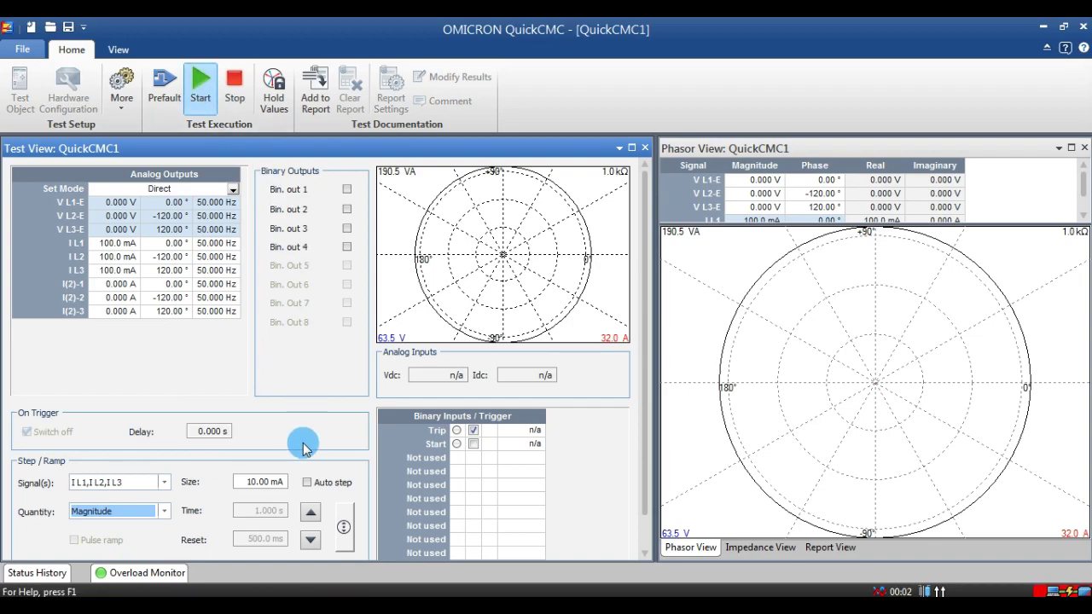
left_click(307, 482)
left_click(312, 510)
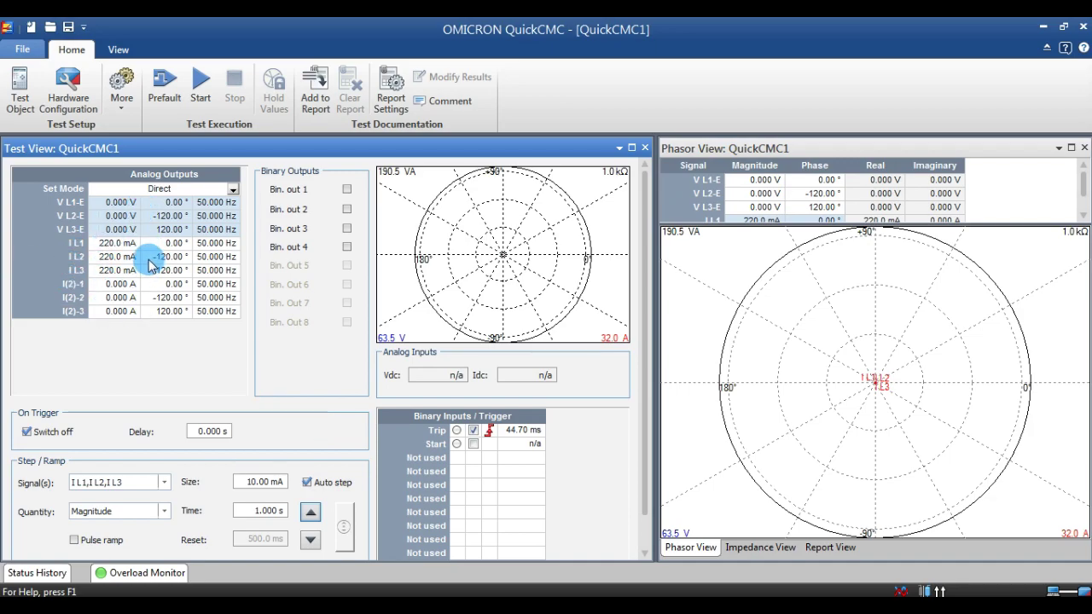
- Add the test result to the report with the title "Pickup tes in HV side" and assess it as passed
left_click(315, 92)
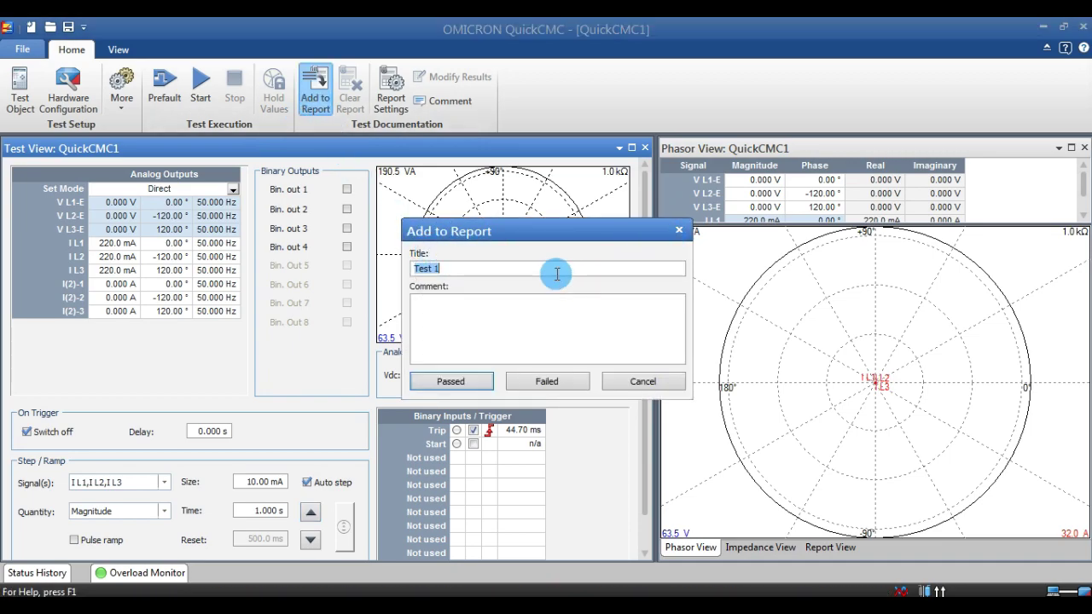
type("Pickup")
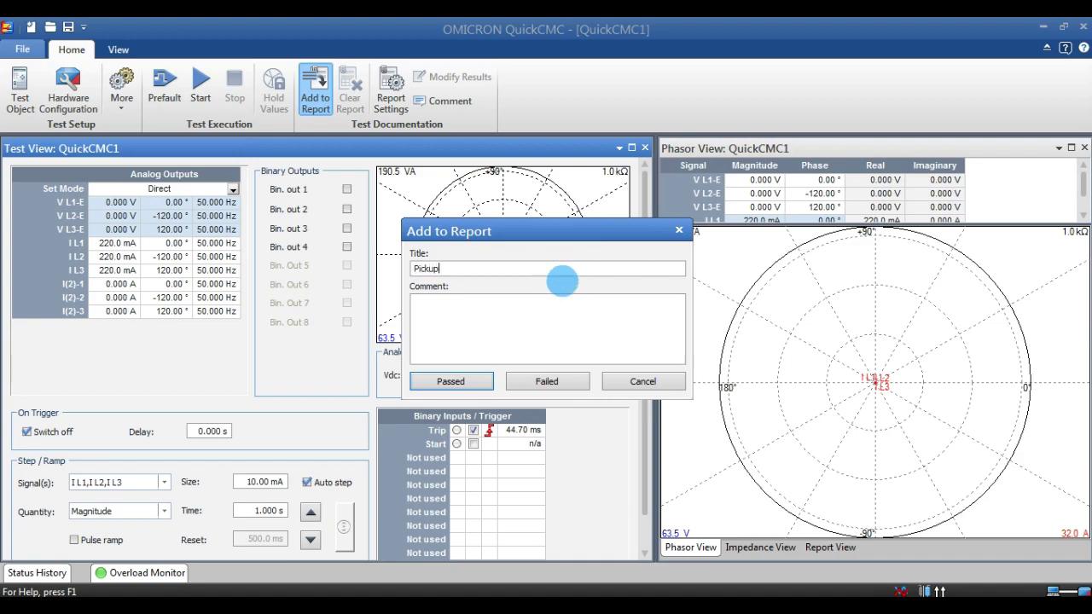
type(" tes in HV side")
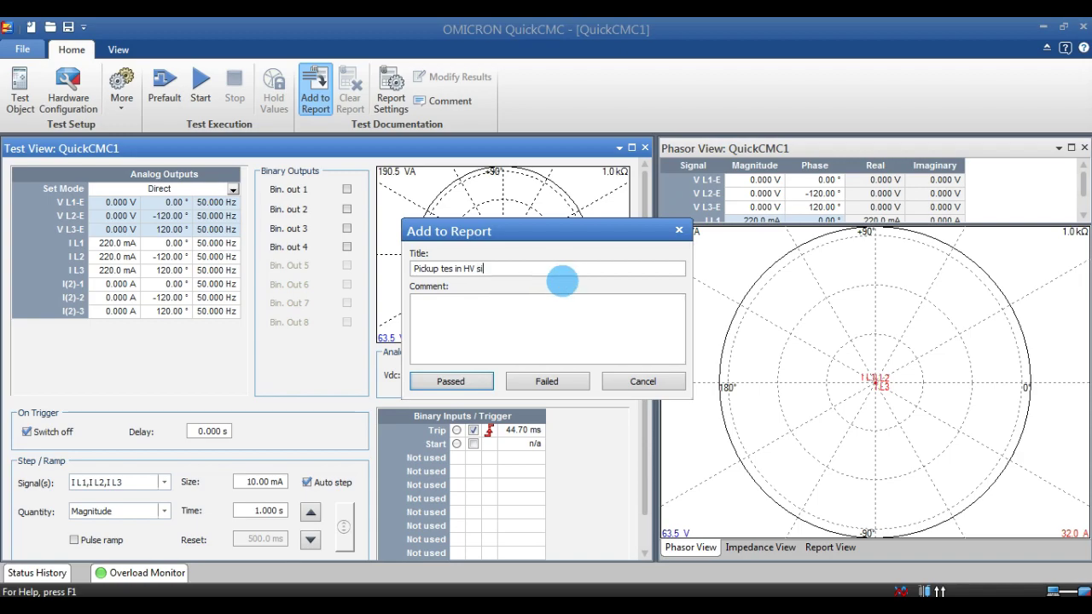
left_click(480, 383)
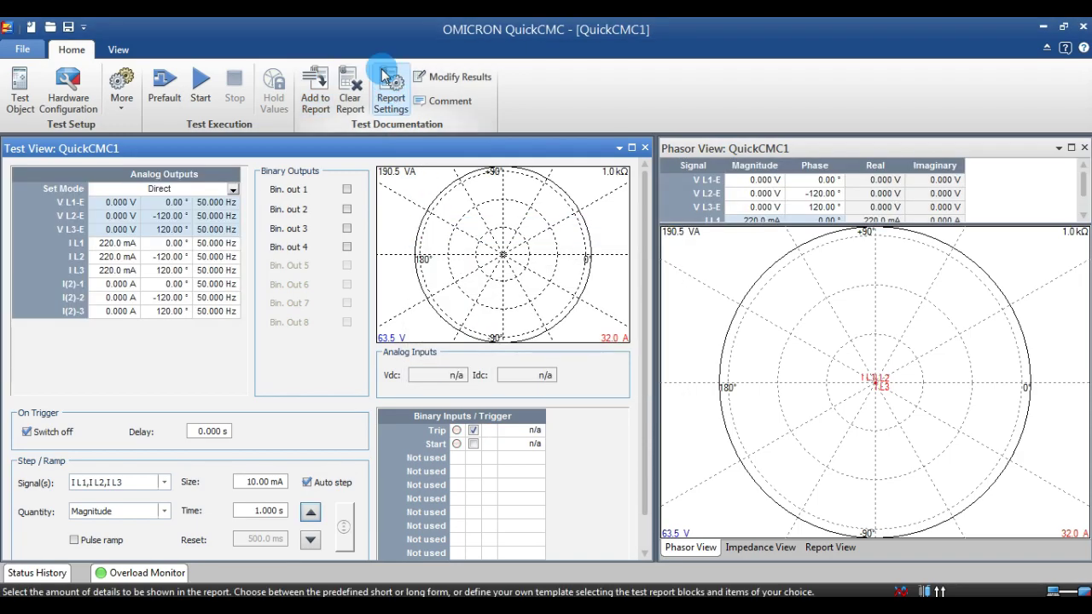
- Set the report form to Long Form (OCC Long)
left_click(388, 89)
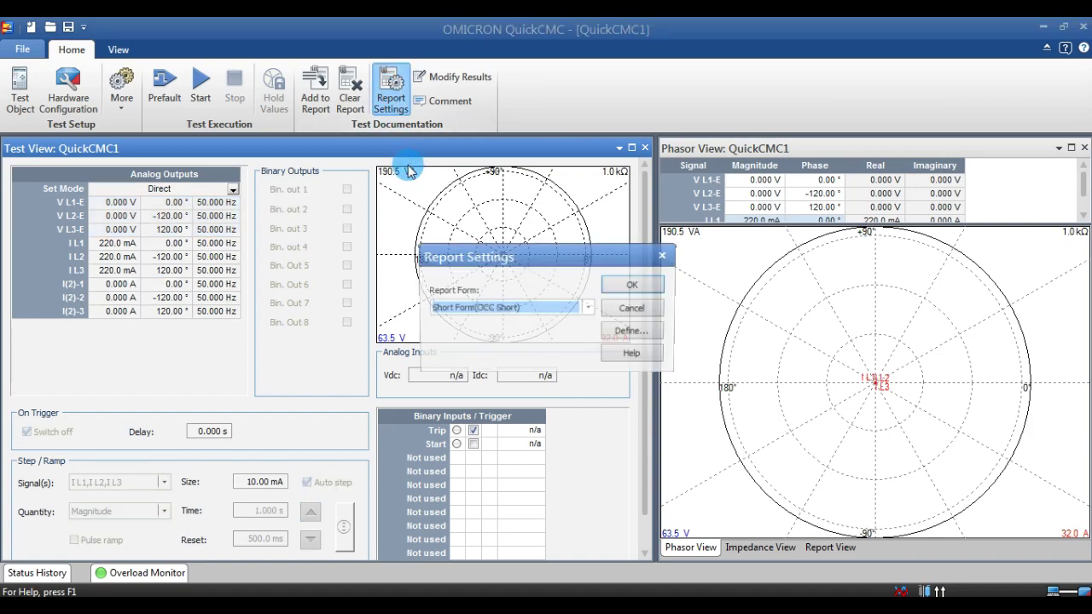
left_click(556, 313)
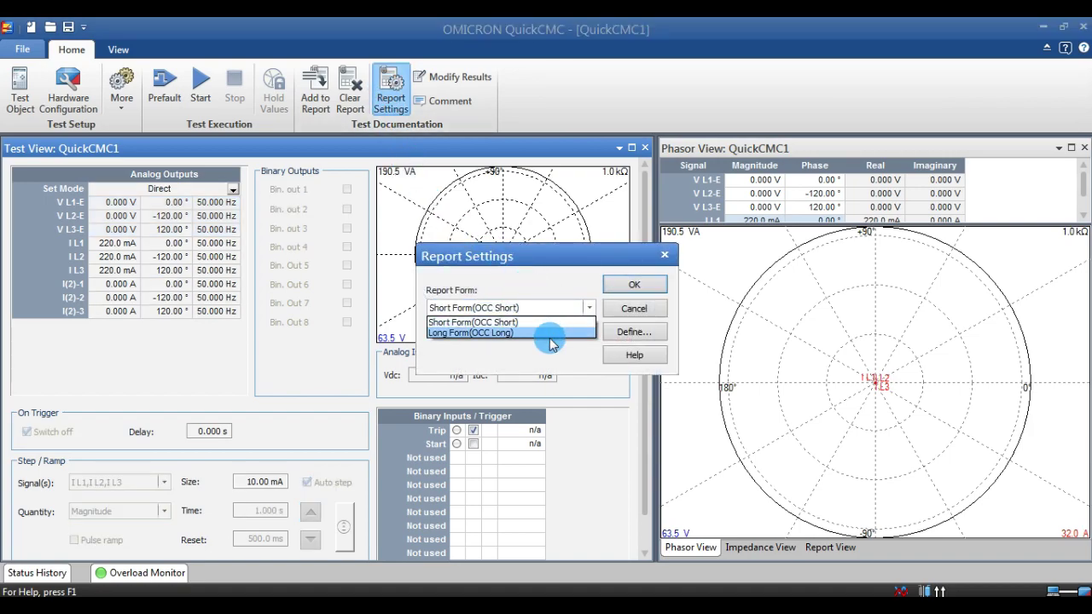
left_click(551, 333)
left_click(632, 285)
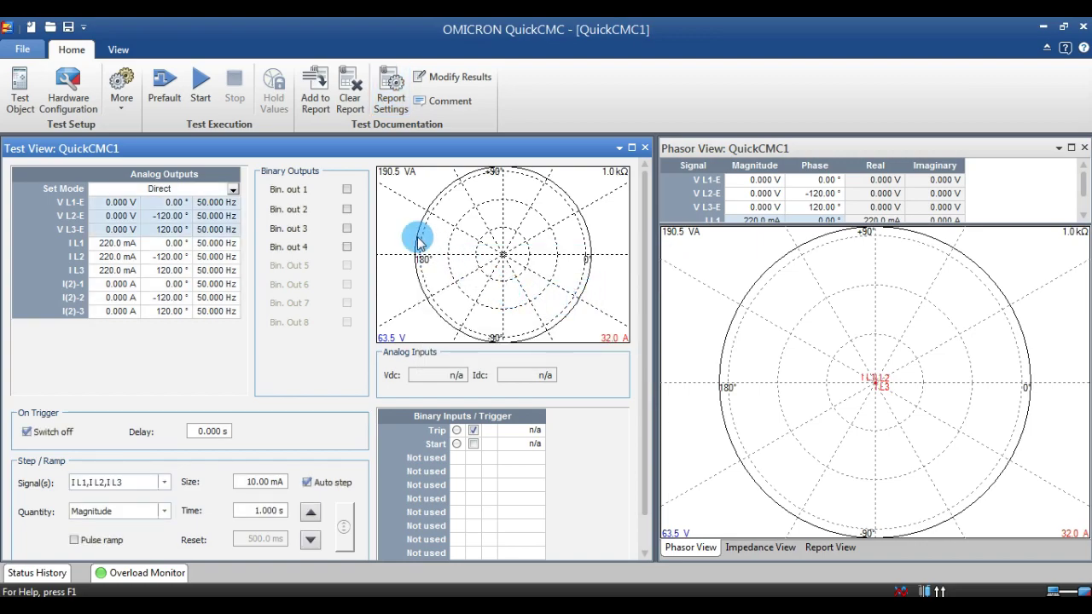
- Set the I L1 current to zero and apply equal magnitudes to I L2 and I L3
left_click(316, 120)
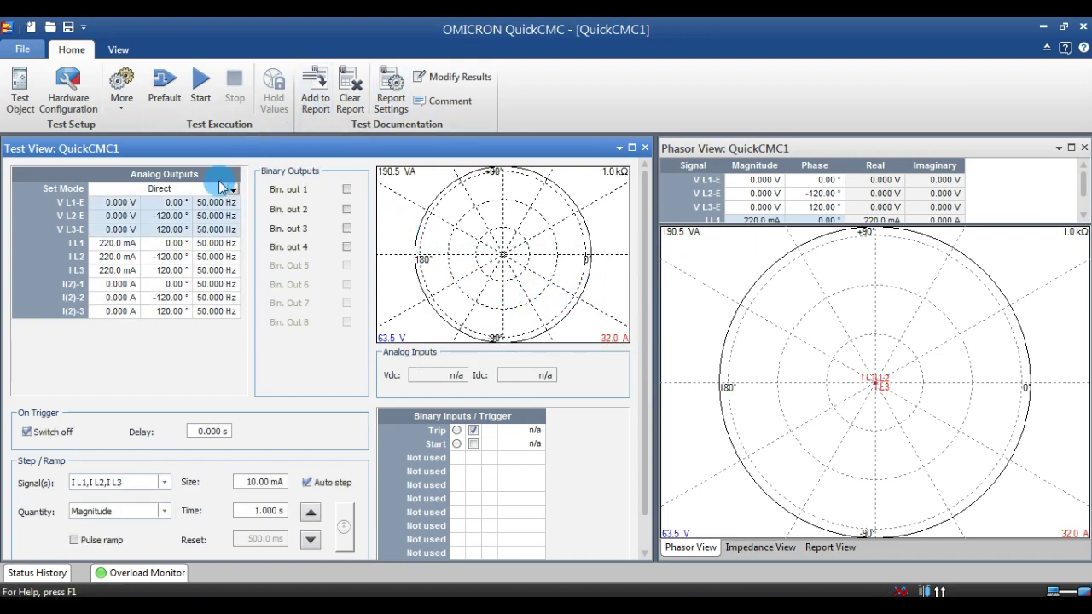
left_click(77, 249)
left_click(125, 245)
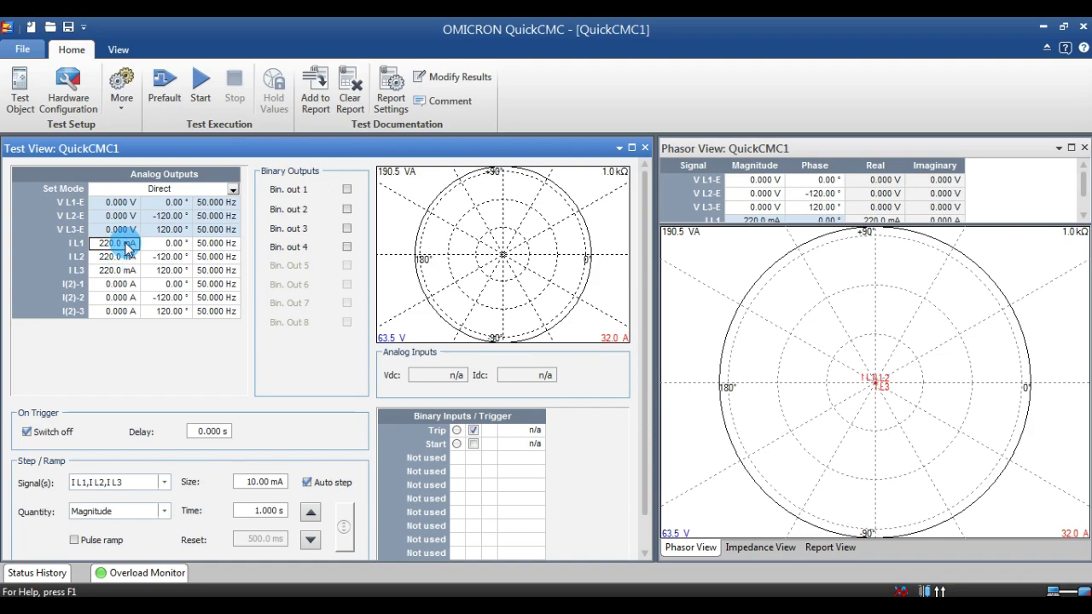
right_click(124, 244)
left_click(156, 267)
right_click(118, 244)
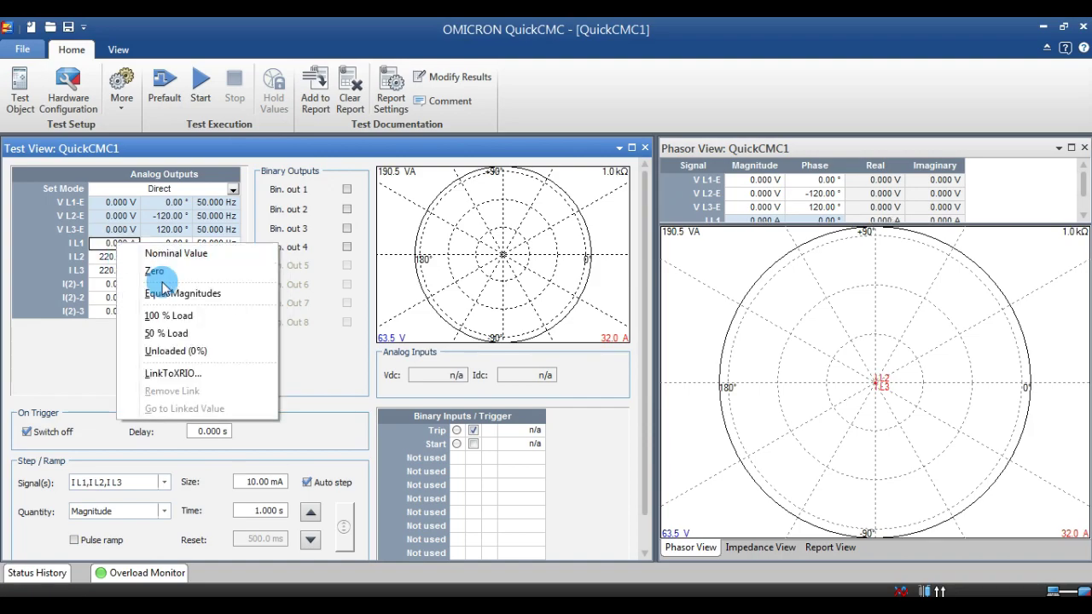
left_click(162, 293)
- Set the I(2)-1, I(2)-2 and I(2)-3 currents equally to 0.1 A and choose I(2)-1,-2,-3 as the ramp signals
left_click(120, 284)
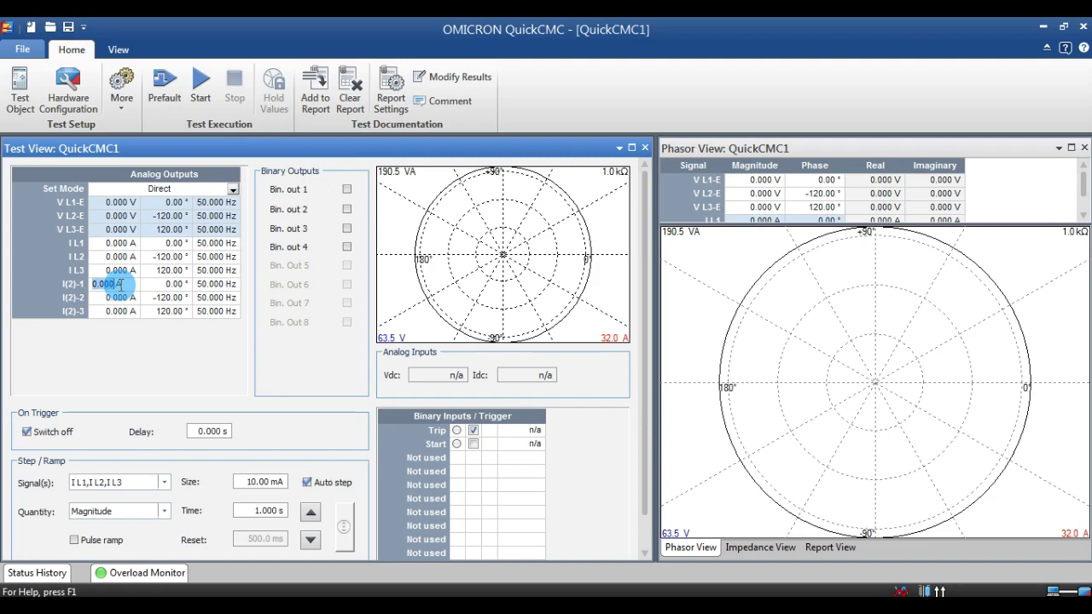
right_click(121, 284)
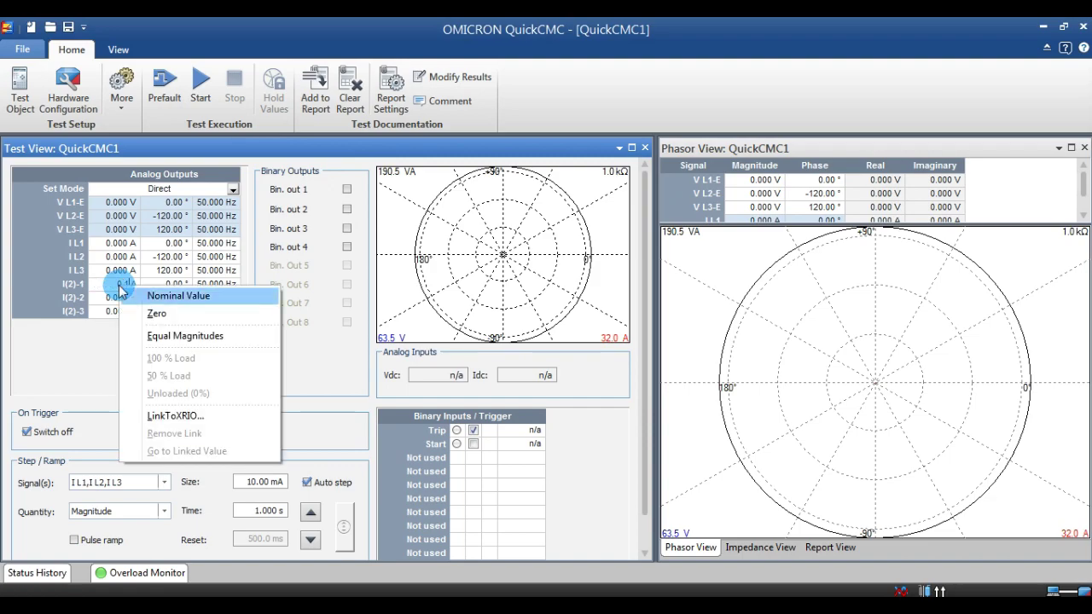
left_click(149, 336)
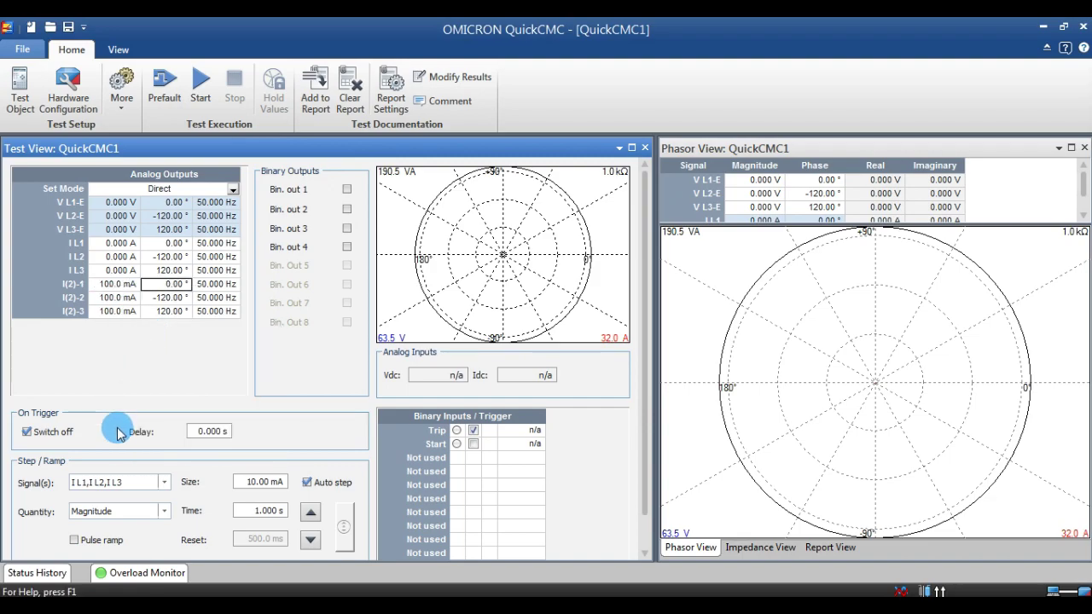
left_click(163, 483)
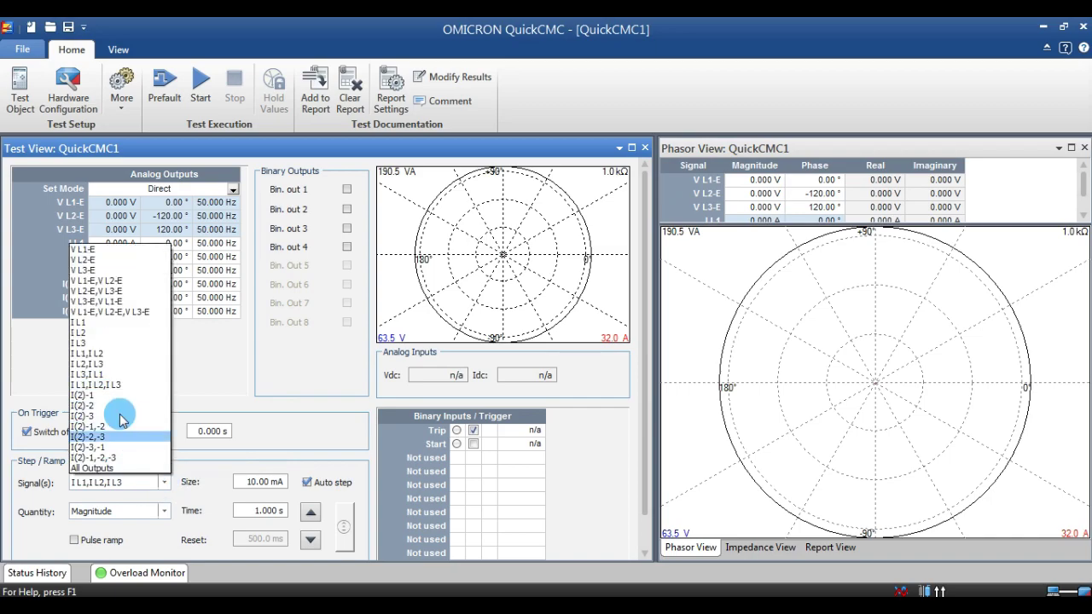
left_click(122, 459)
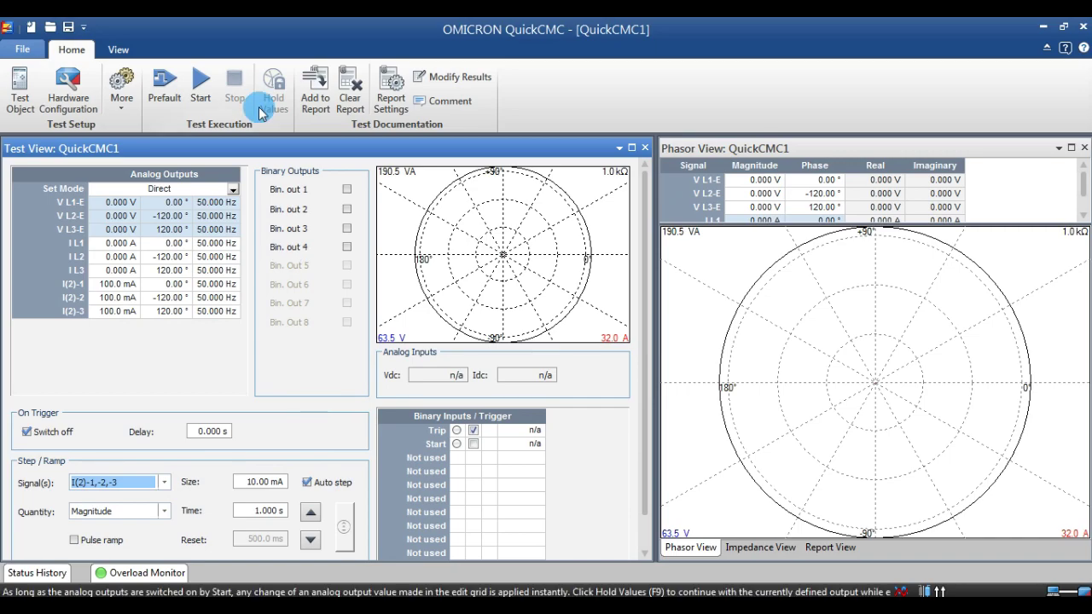
- Start the test output and ramp the three I(2) currents upward with automatic stepping
left_click(201, 85)
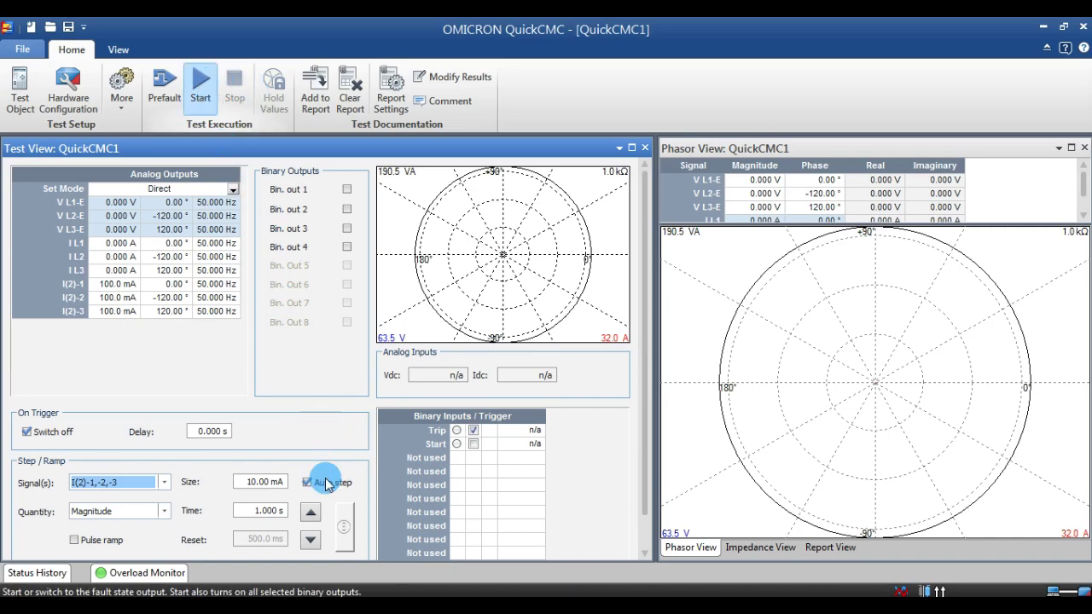
left_click(311, 512)
left_click(311, 512)
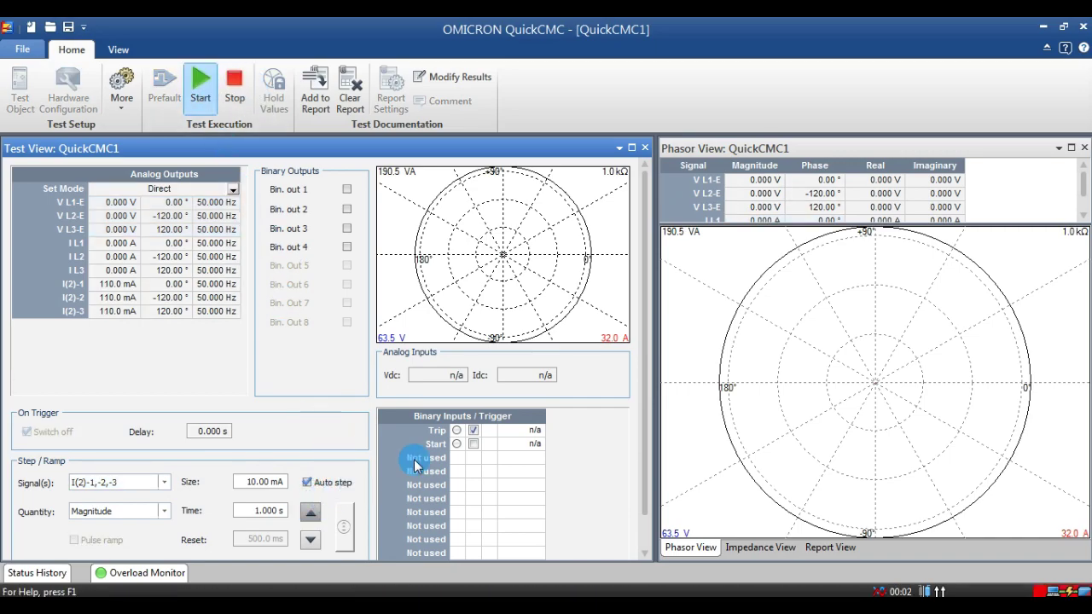
- Show the test report and review the HV side entry's generator settings, binary inputs, assessment and summary
left_click(830, 548)
left_click_drag(1082, 444, 1082, 391)
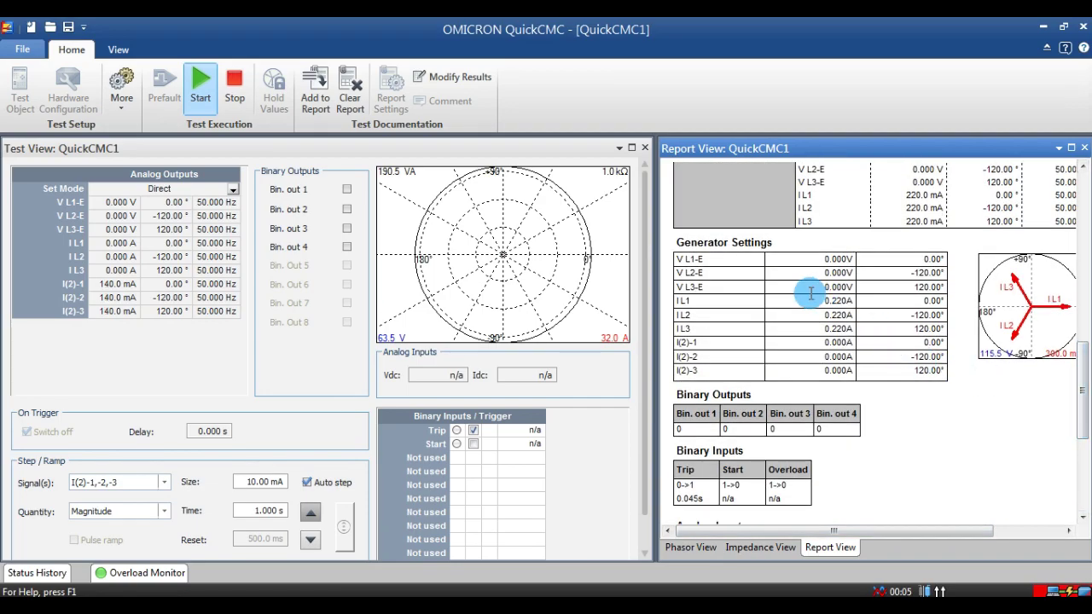
scroll(841, 305, "down", 5)
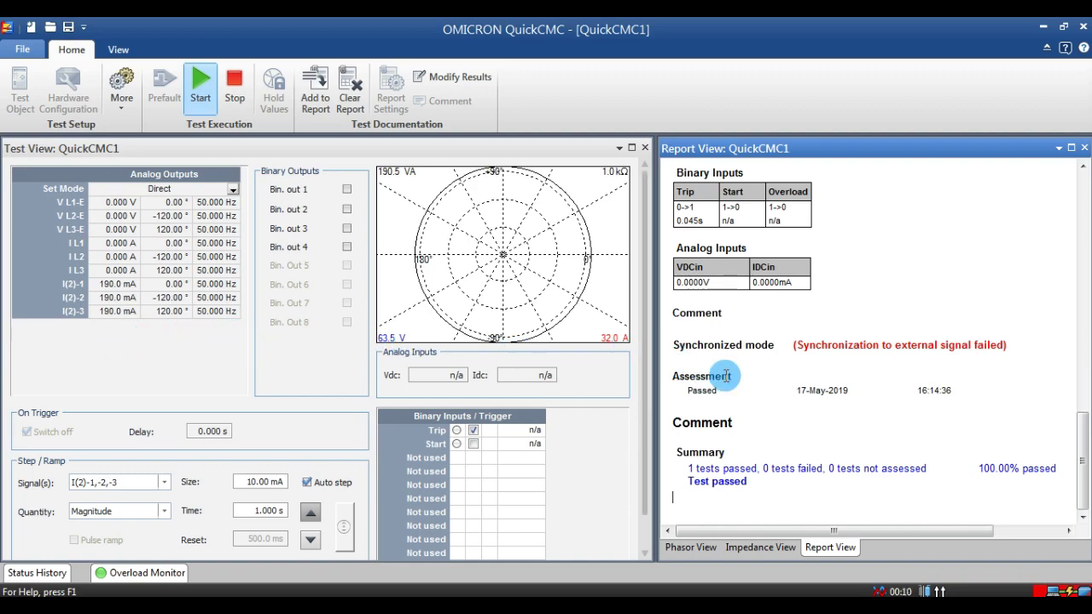
left_click_drag(1084, 465, 1073, 378)
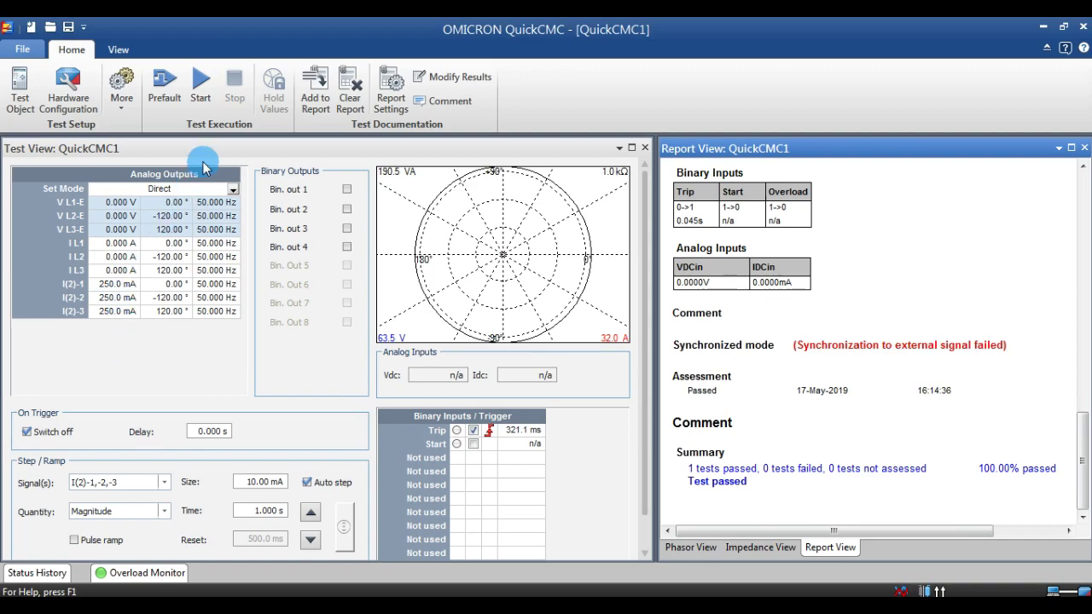
- Add the I(2) ramp result to the report as passed, titled "Pickup tes in LV side"
left_click(312, 93)
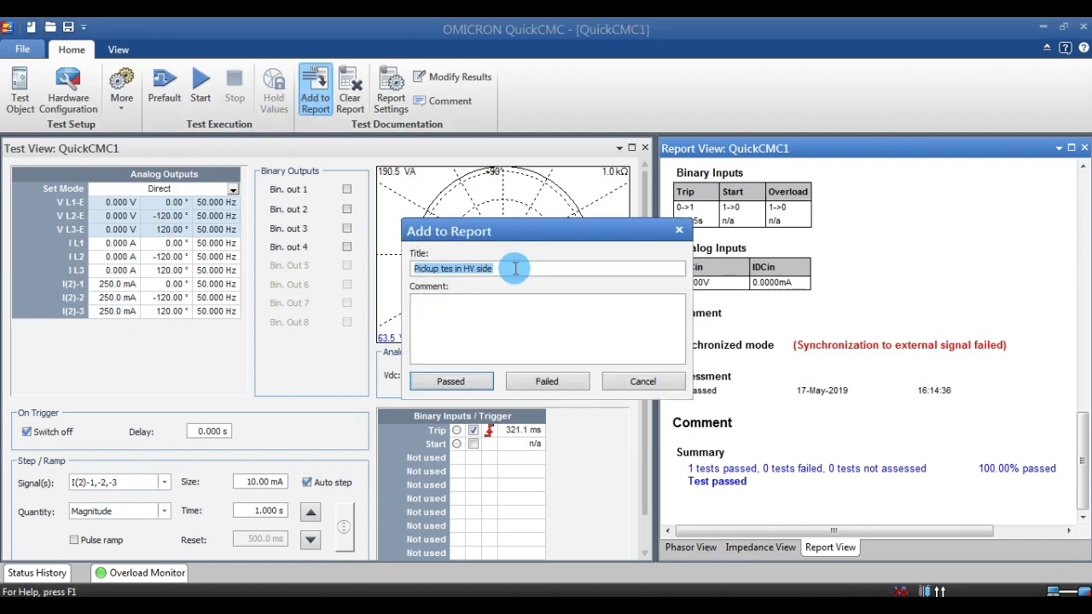
left_click(480, 271)
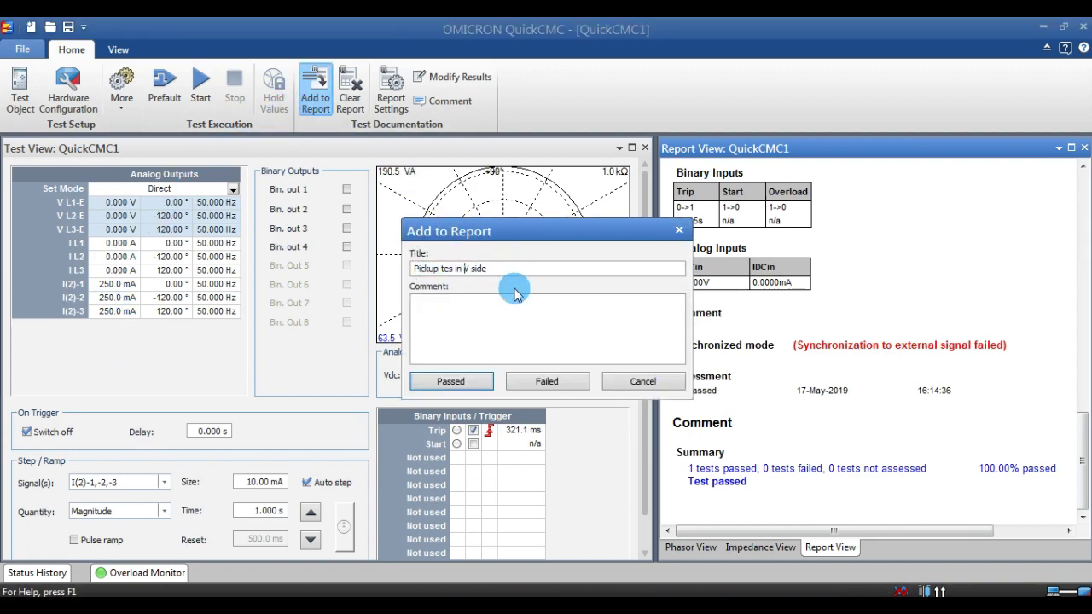
left_click(482, 380)
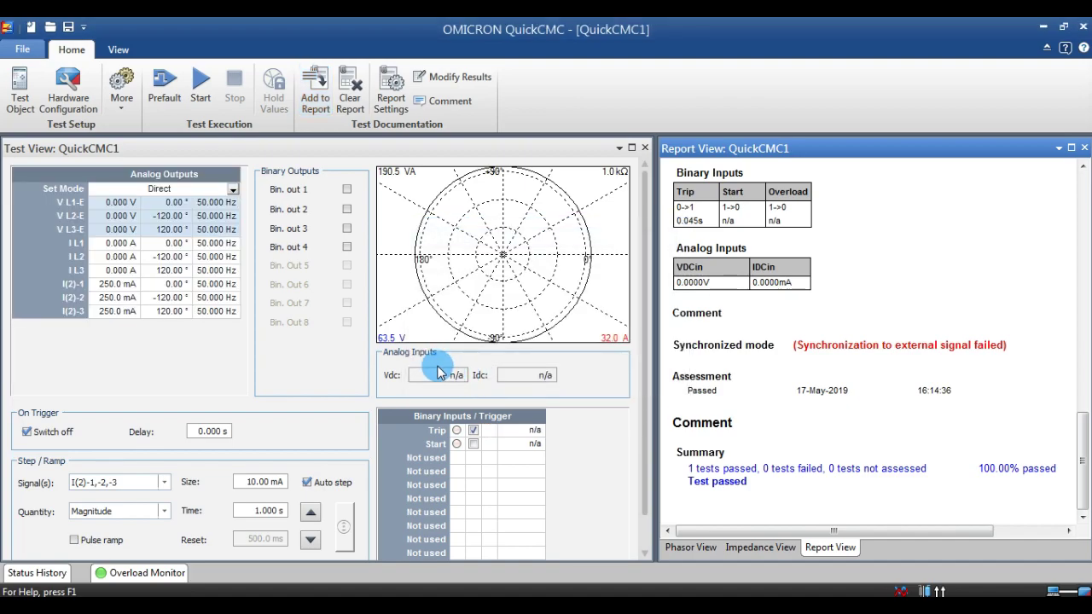
- Check the HV side pickup value in the report and set I L1, I L2 and I L3 equally to 0.22 A
left_click(127, 244)
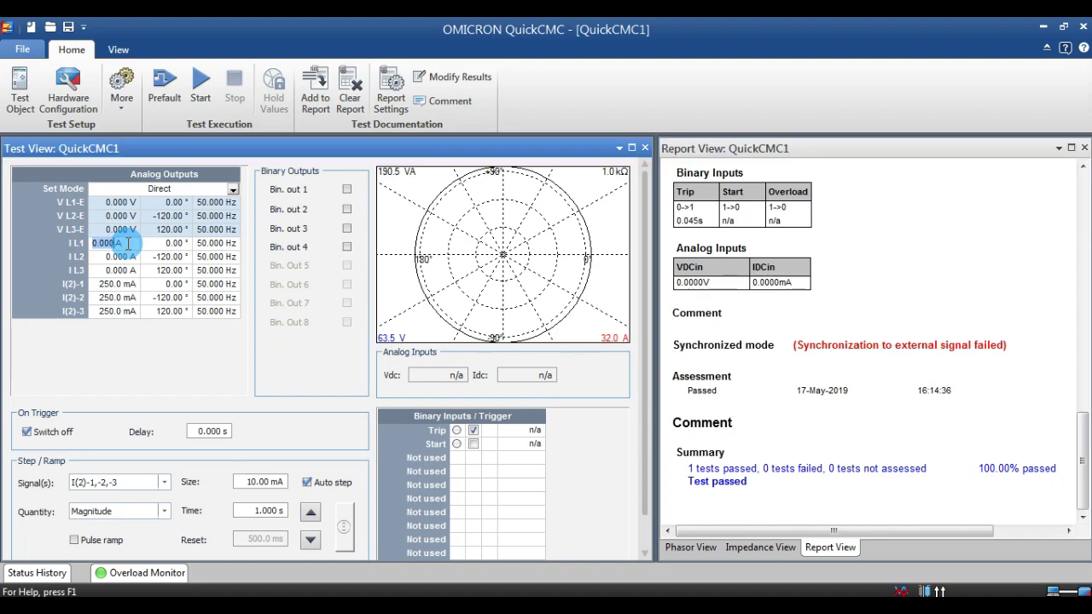
right_click(127, 244)
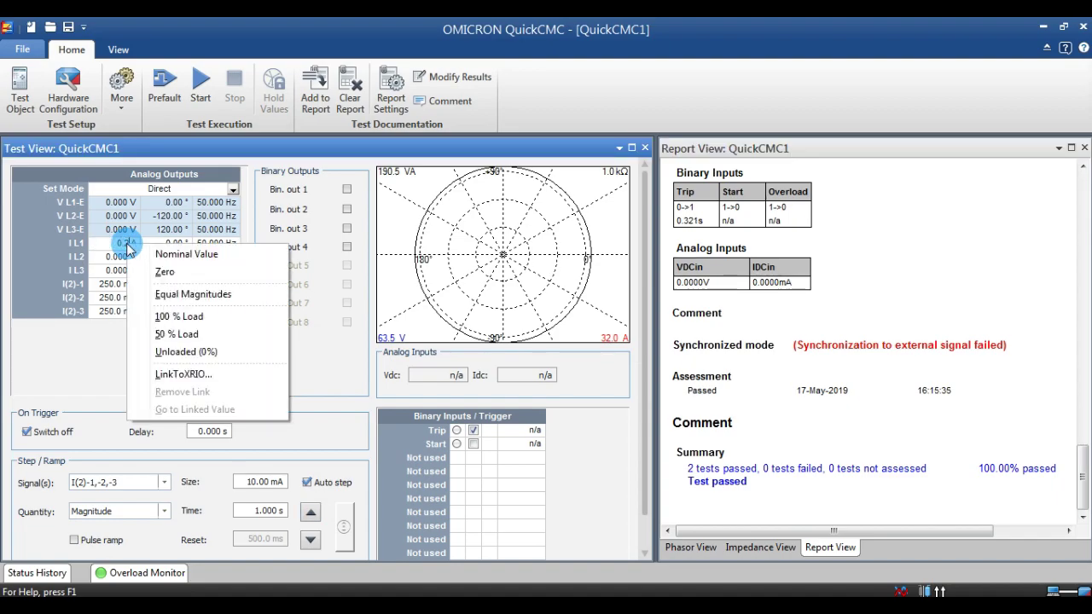
left_click(124, 245)
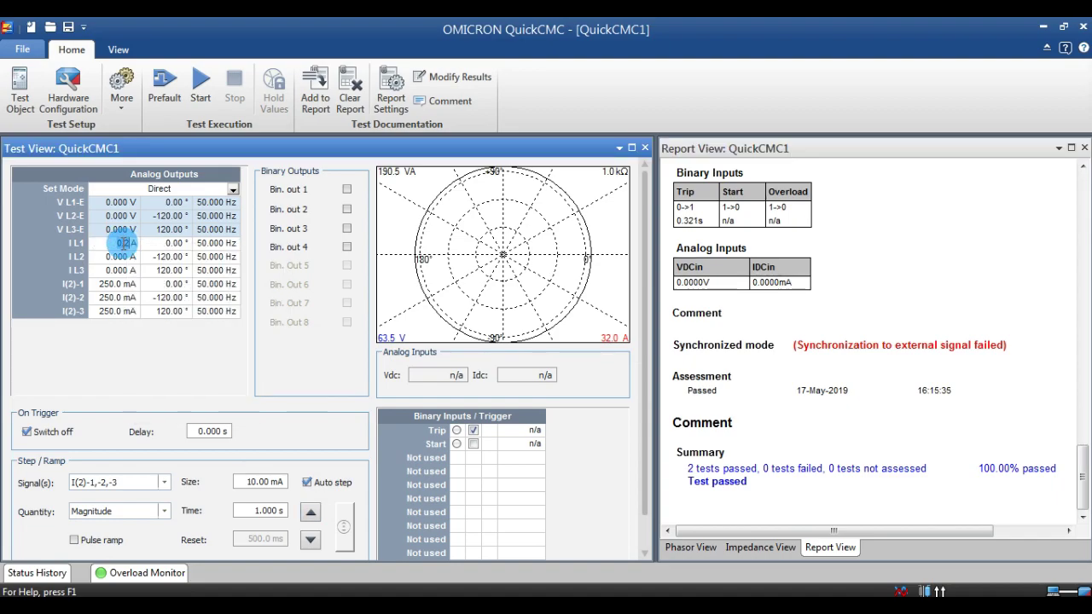
left_click(1082, 476)
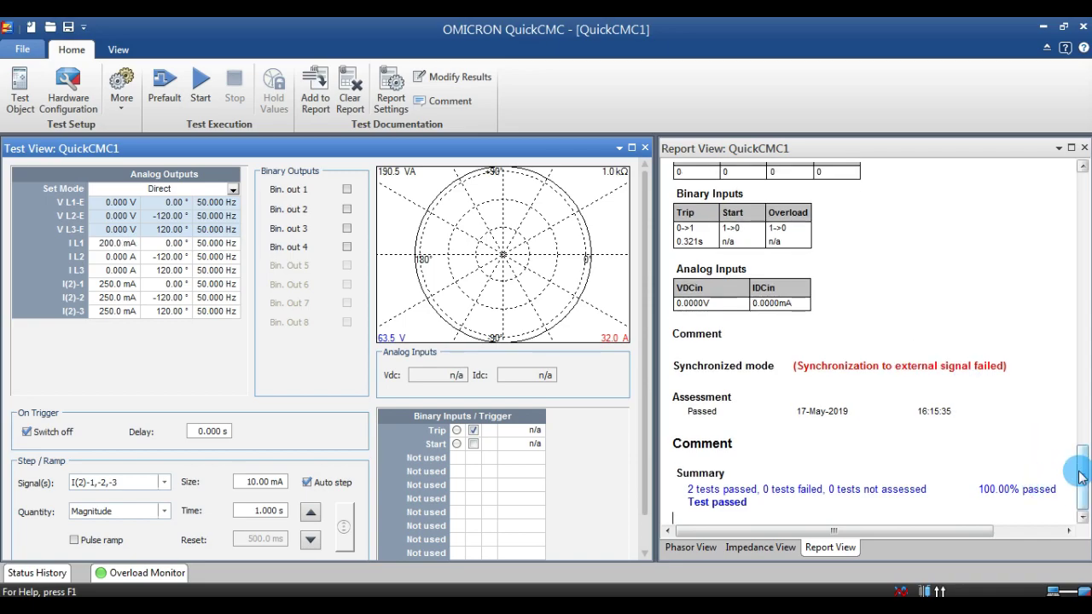
left_click_drag(1080, 476, 1043, 308)
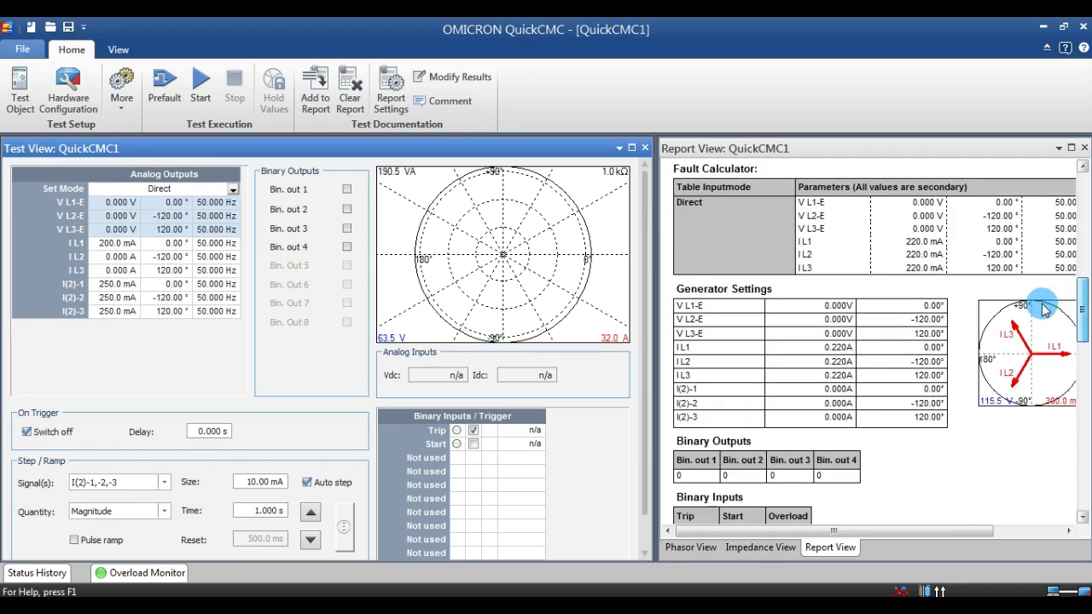
left_click(103, 248)
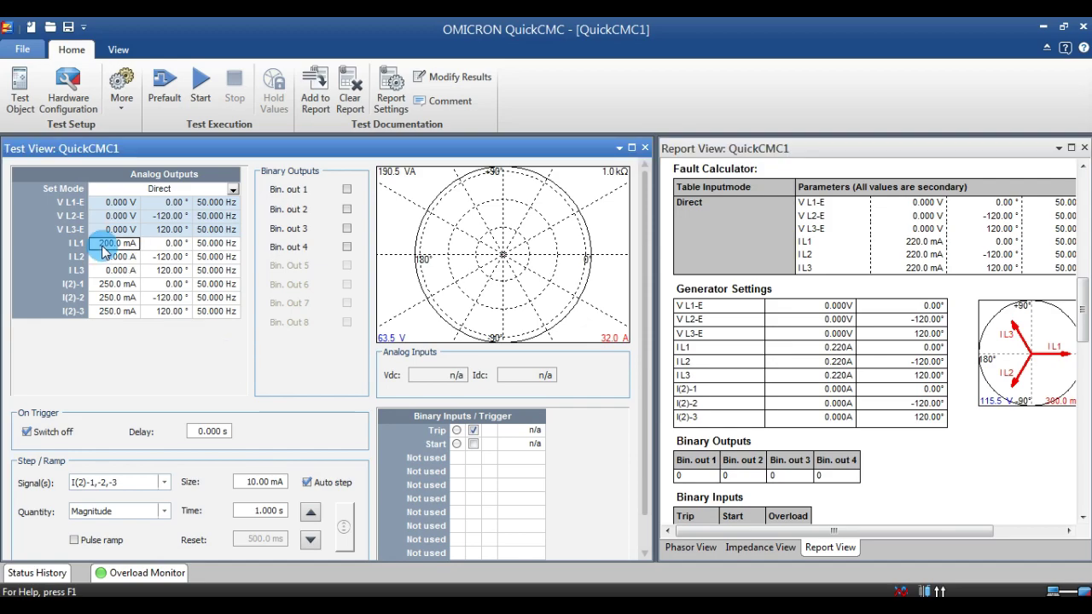
double_click(103, 245)
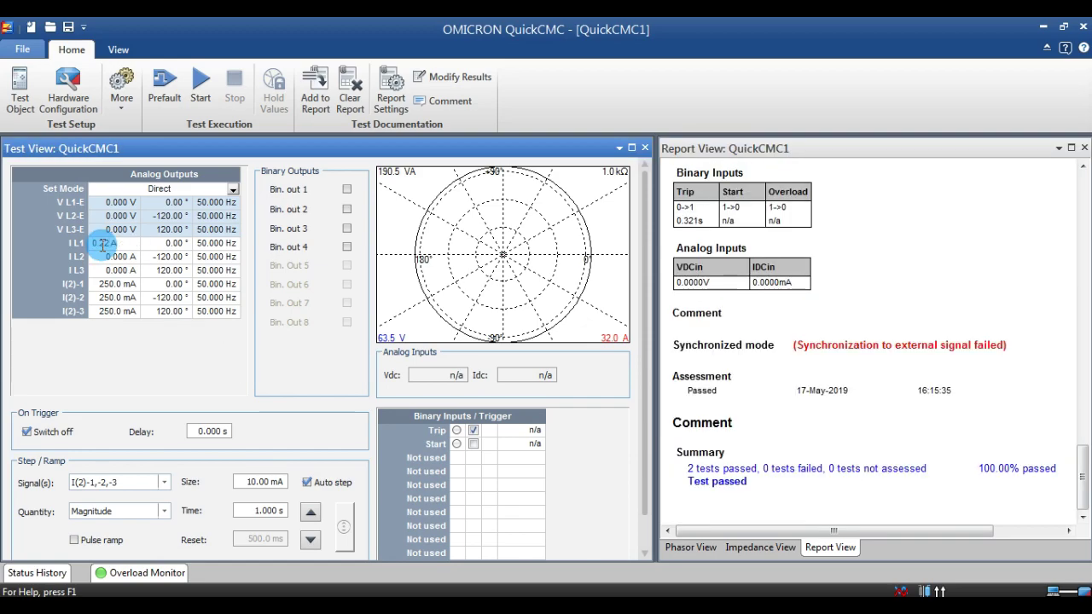
right_click(103, 246)
left_click(194, 295)
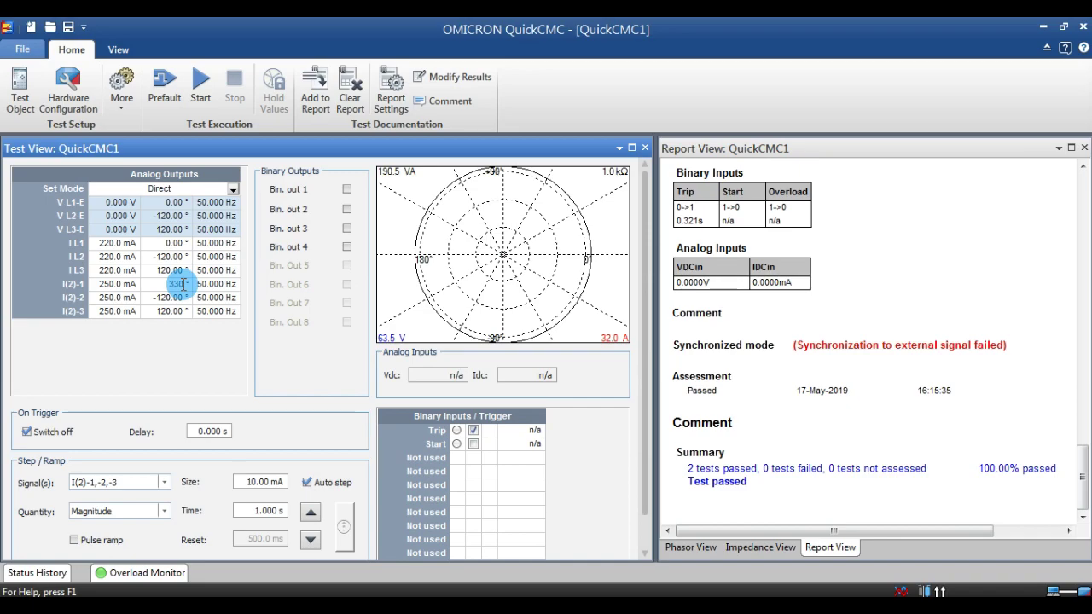
- Set the I(2)-1 phase angle to 210° and balance the angles of I(2)-2 and I(2)-3 with it
right_click(181, 284)
left_click(240, 334)
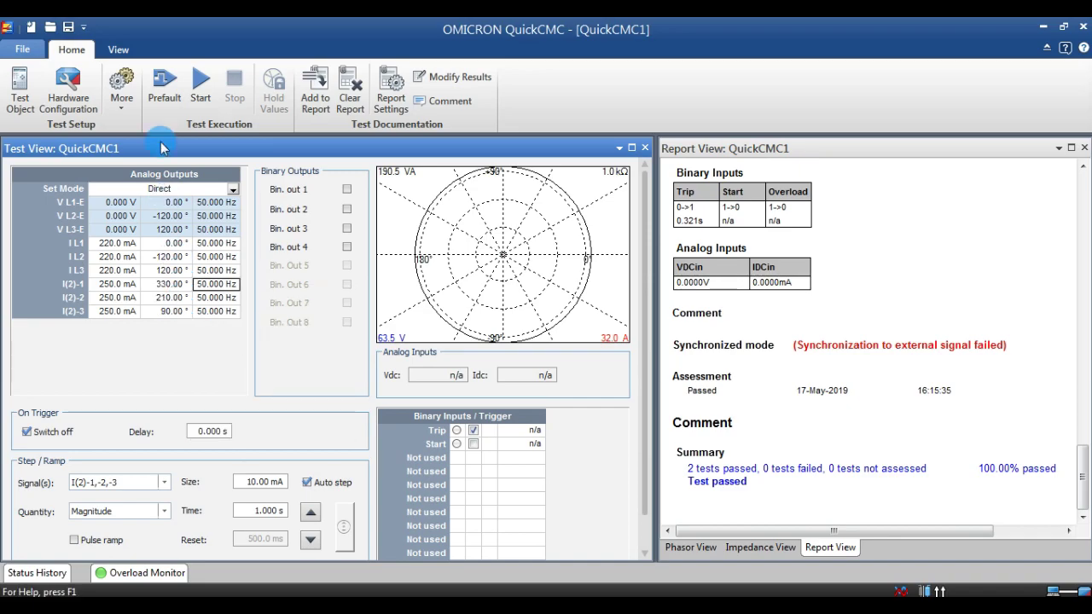
double_click(181, 284)
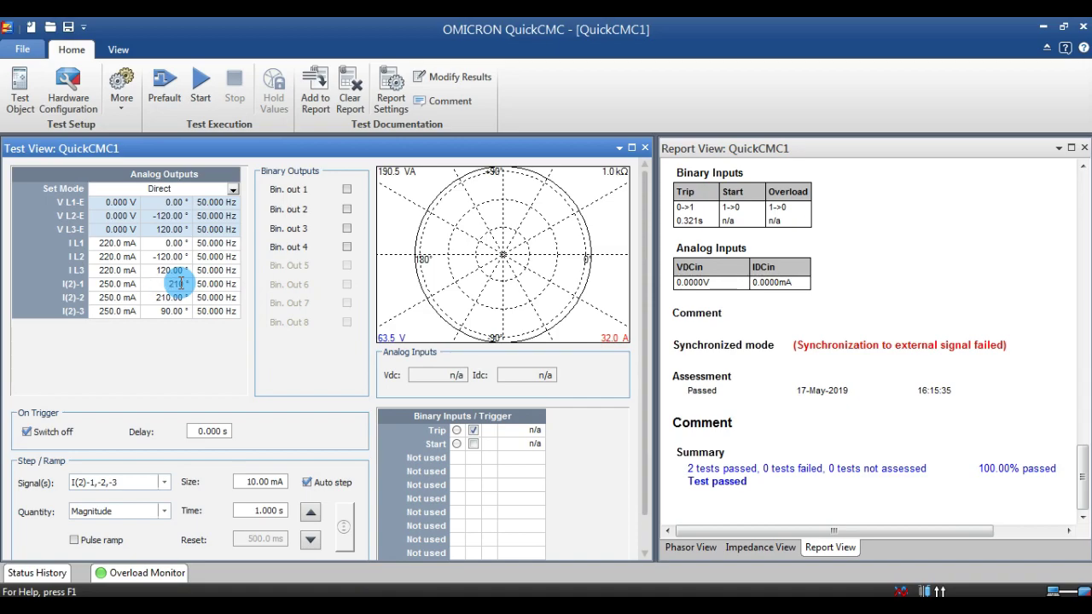
right_click(181, 283)
left_click(270, 332)
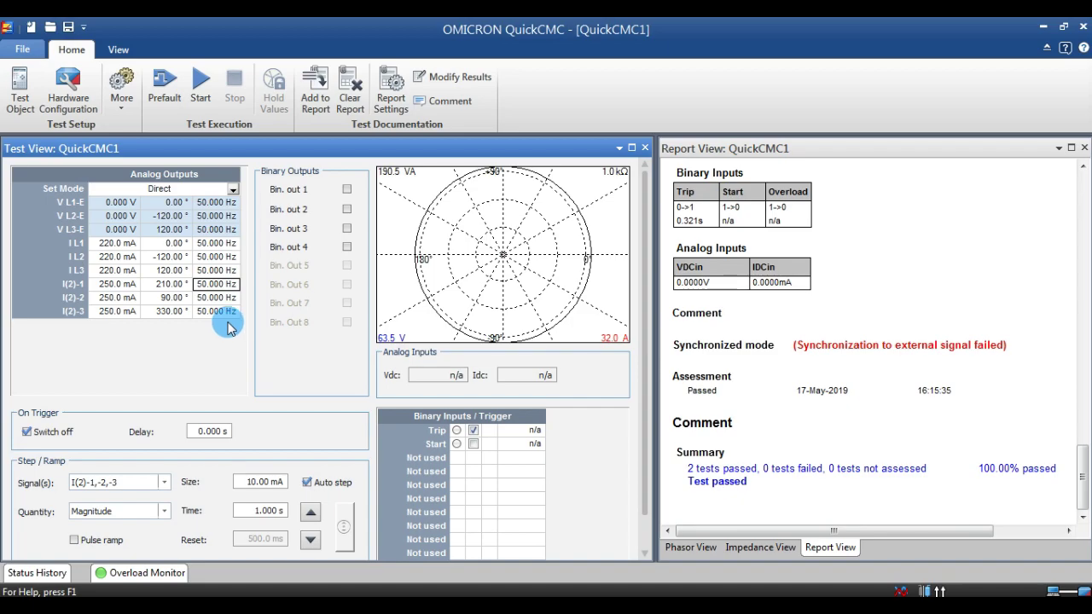
- Rescale the phasor diagram to show the current vectors of both sides, and start the test output and stop it
right_click(524, 226)
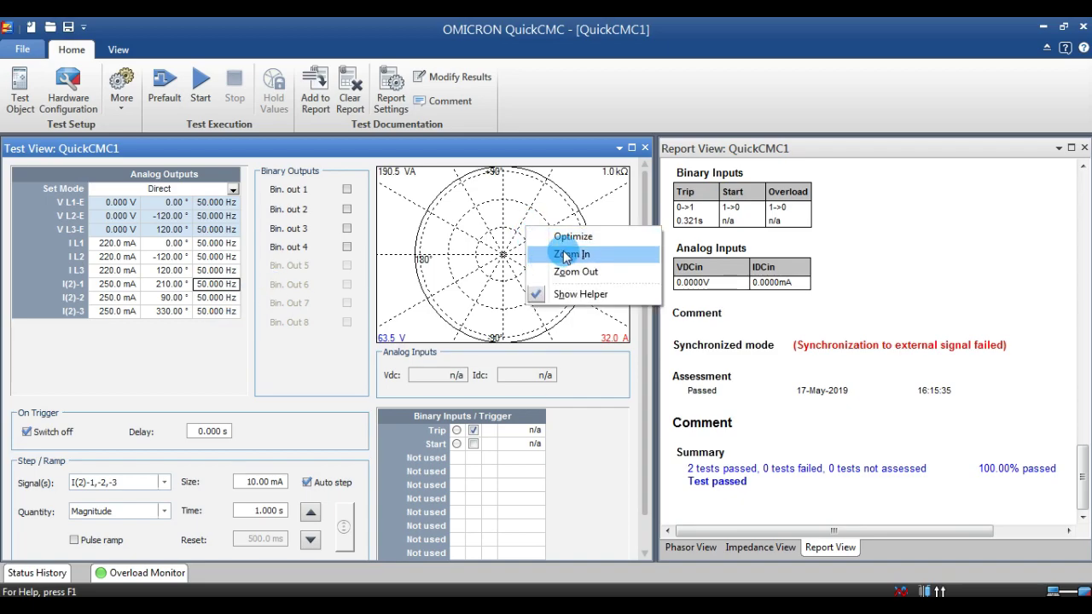
left_click(585, 272)
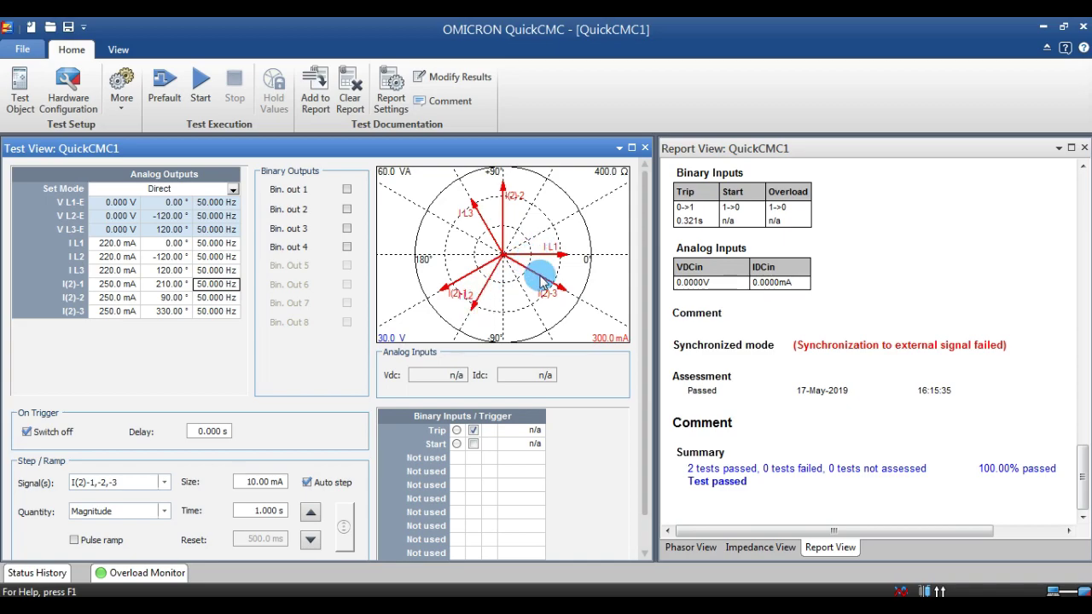
right_click(471, 279)
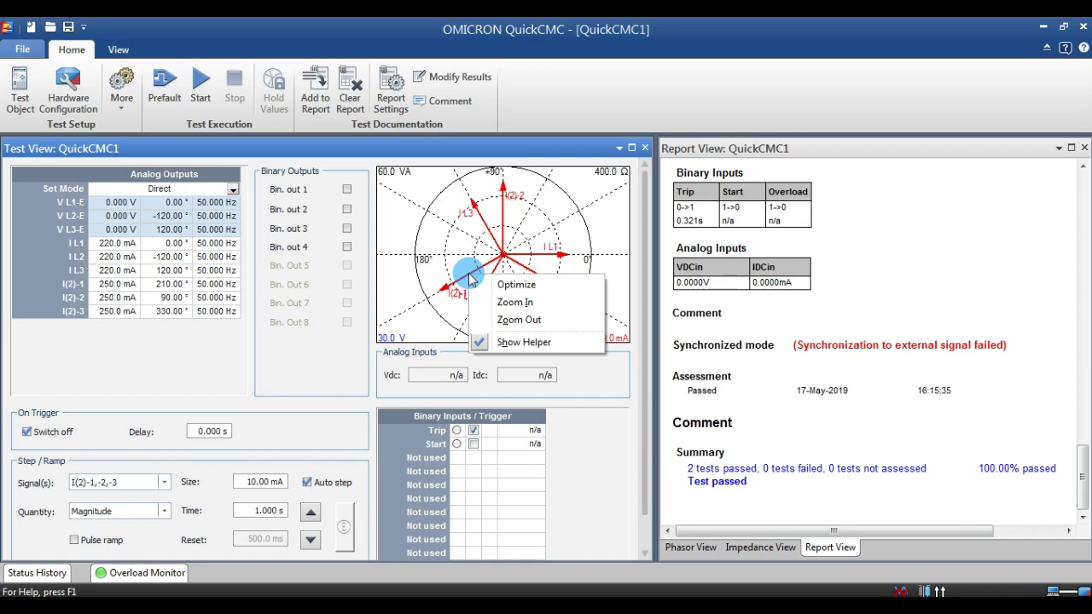
key("Escape")
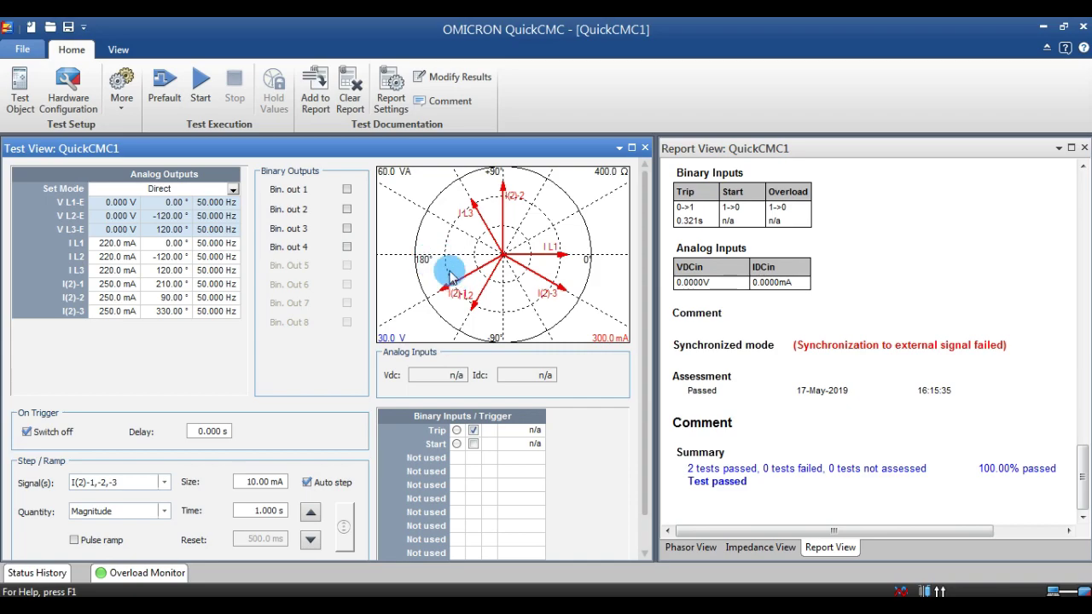
left_click(202, 99)
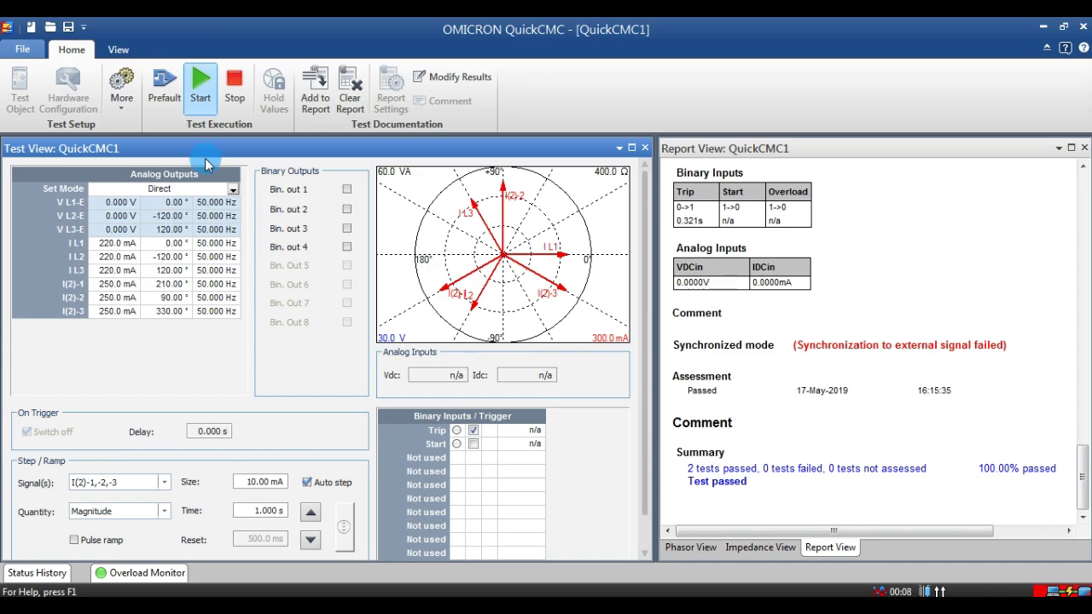
left_click(237, 96)
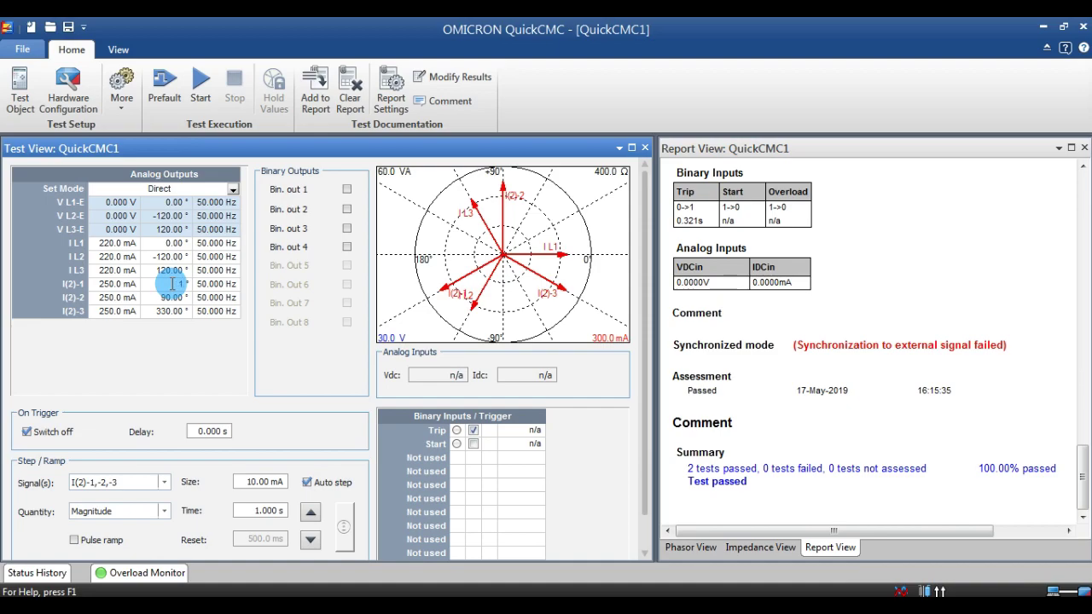
- Set the I(2)-1 phase angle to 0° with balanced I(2) angles, and begin a retitled report entry for the trip test
right_click(173, 285)
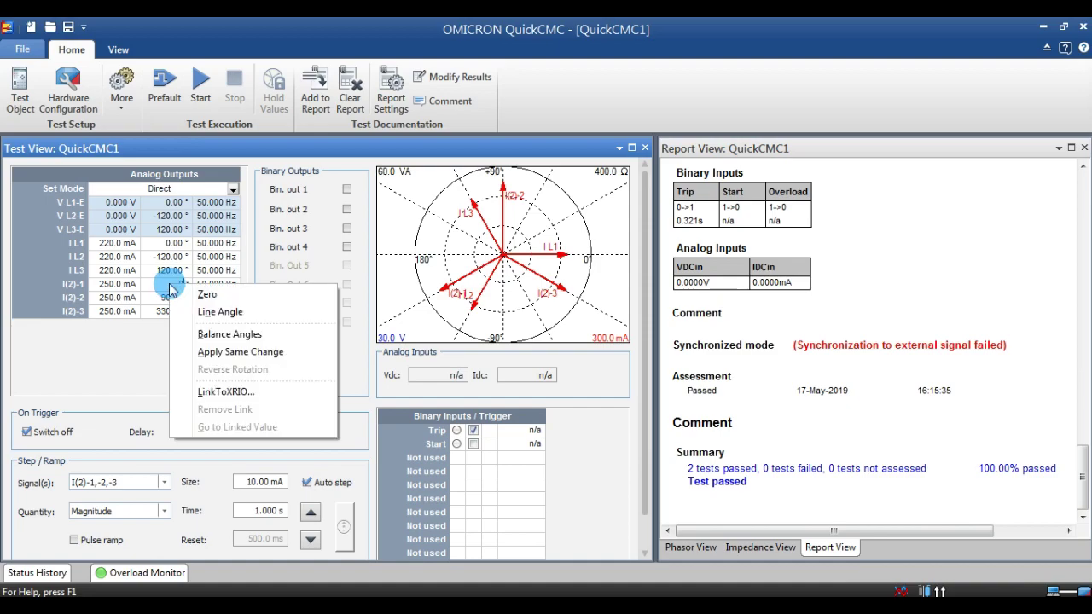
left_click(243, 334)
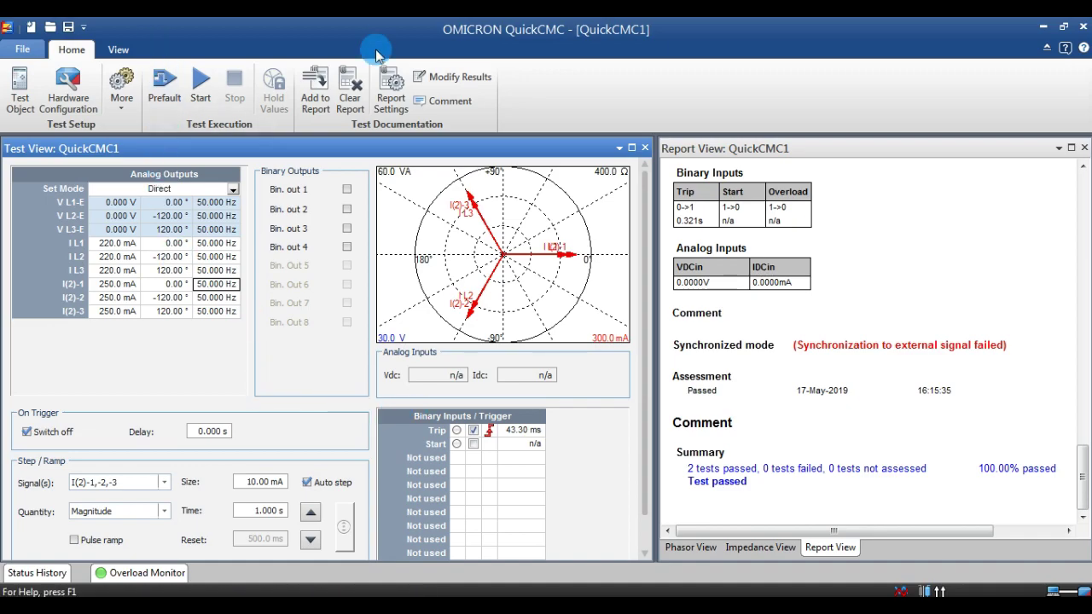
left_click(315, 90)
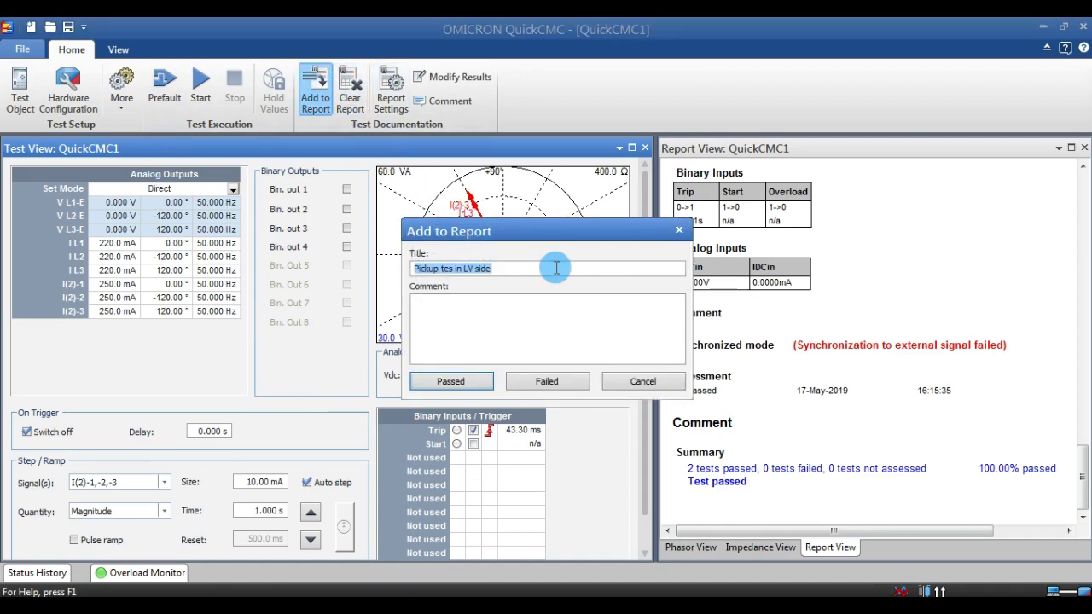
left_click_drag(522, 268, 375, 276)
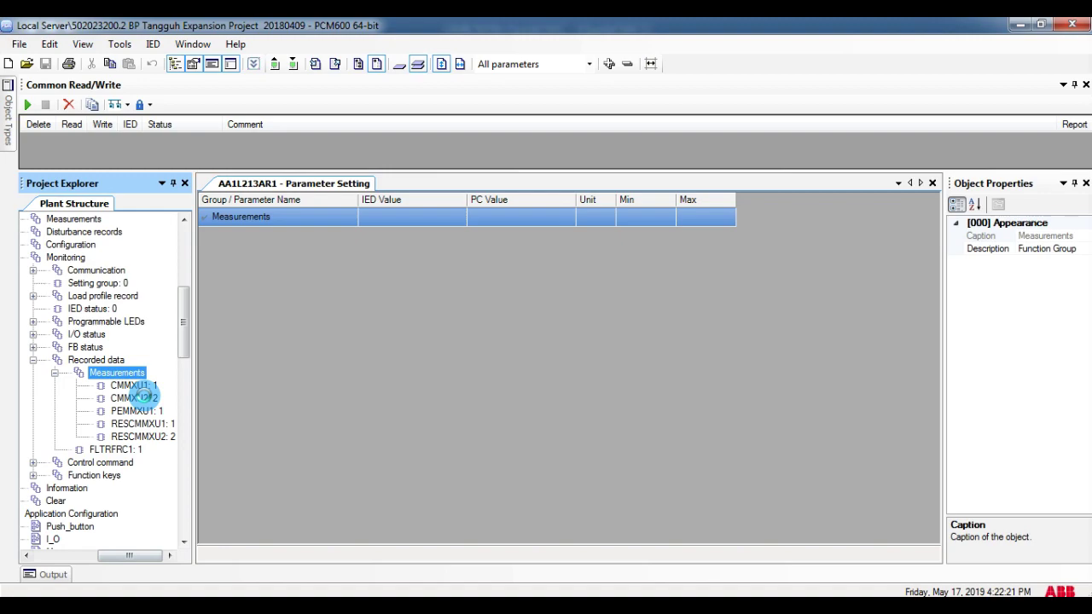
- In PCM600, open the TR2PTDF1: 1 function in the Differential prot group of the relay's I/O status monitoring
left_click(144, 398)
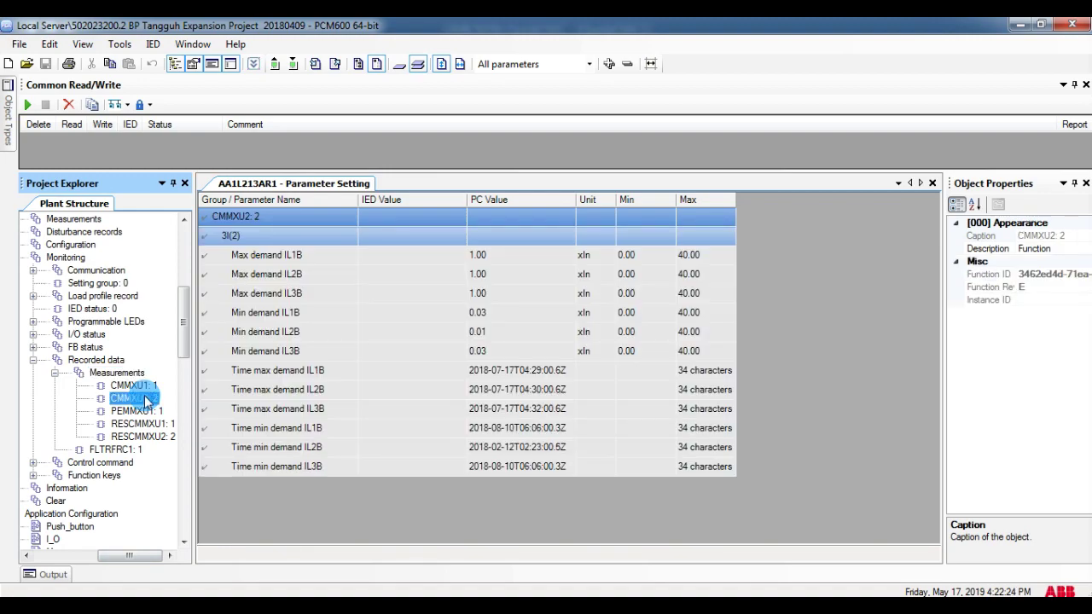
left_click(33, 364)
left_click(65, 336)
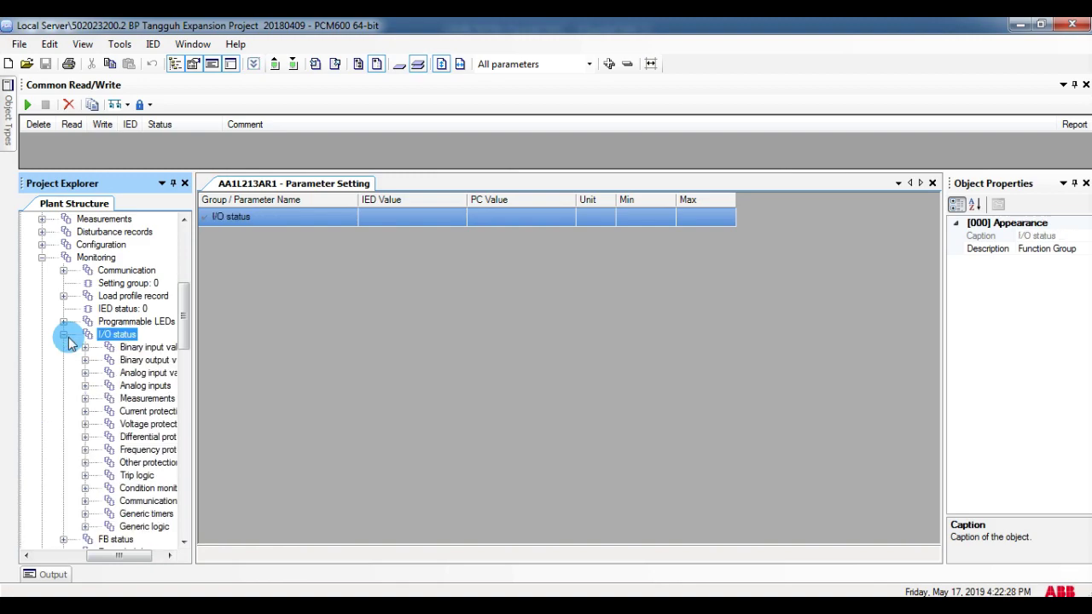
left_click(94, 439)
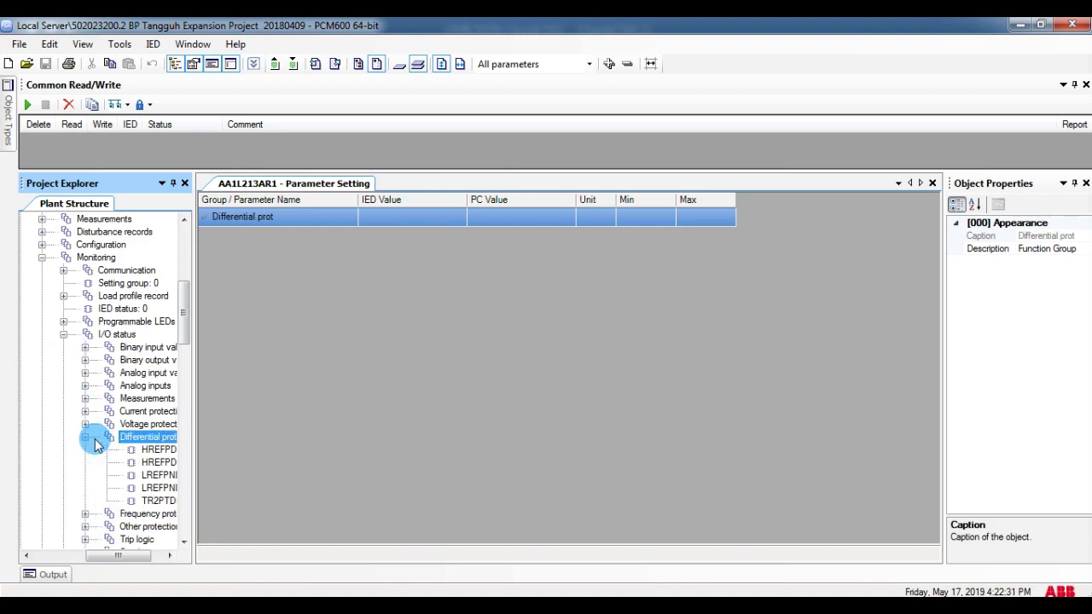
left_click_drag(114, 559, 126, 559)
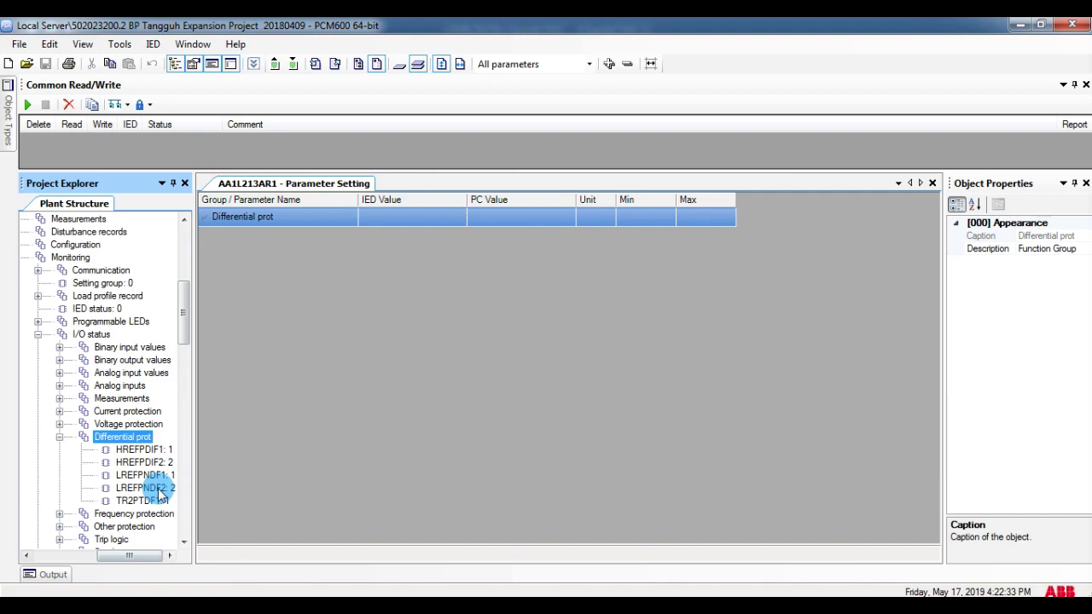
left_click(158, 501)
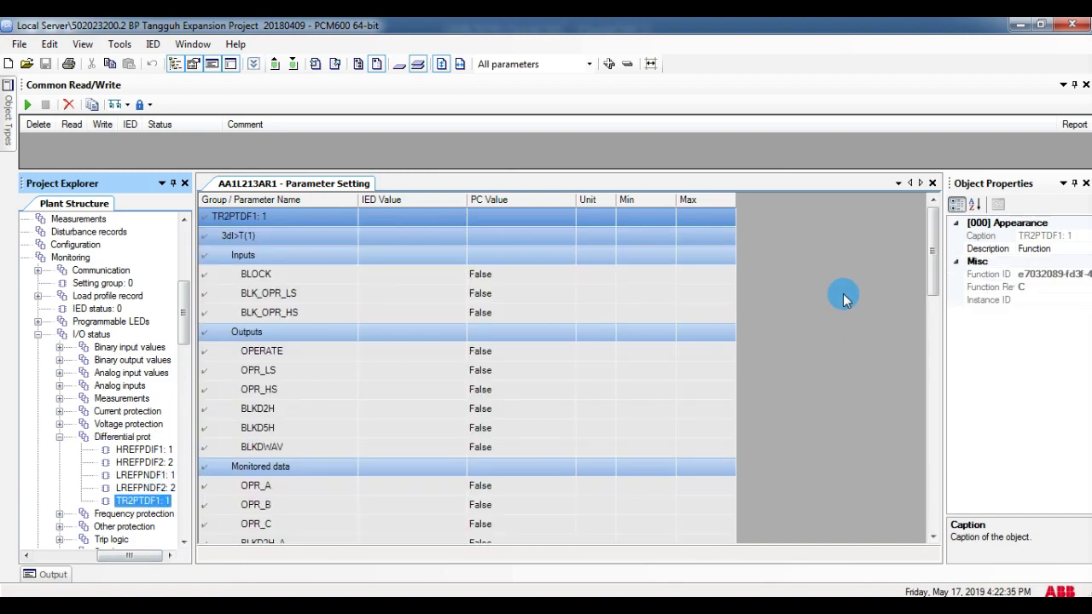
- Read the TR2PTDF1: 1 parameters from the IED, copying them to the PC values, and examine the current amplitudes, differential and bias currents, and angles
left_click_drag(930, 268, 951, 435)
left_click(292, 65)
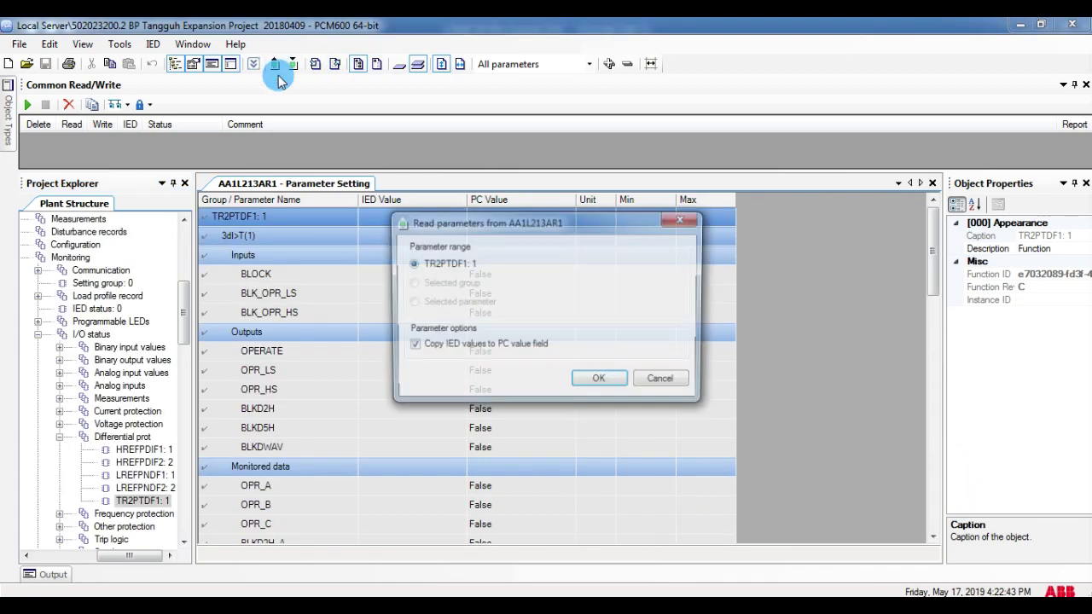
left_click(600, 378)
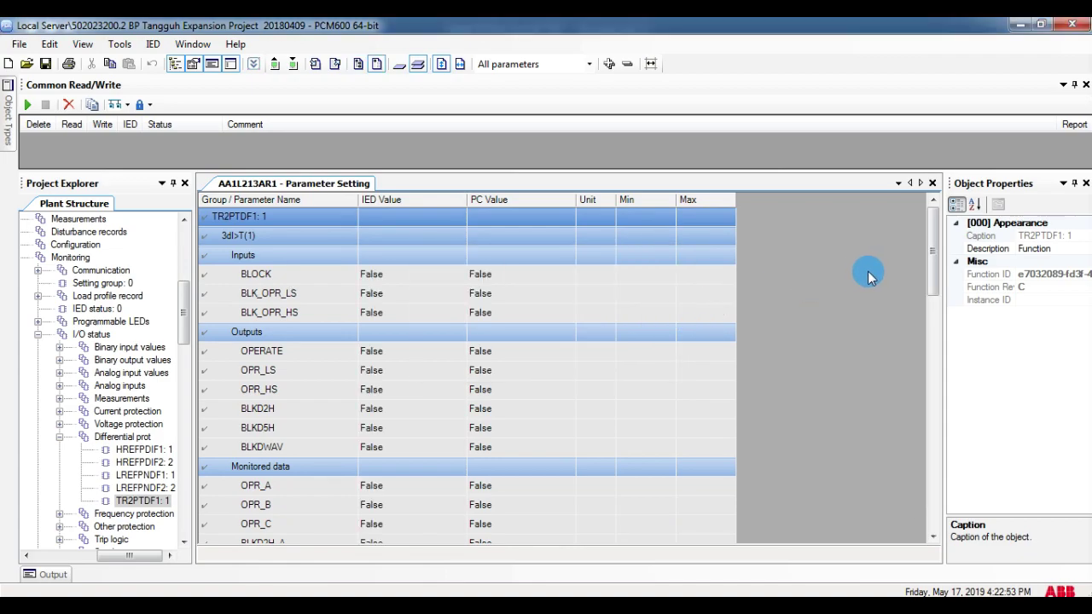
left_click_drag(931, 255, 929, 420)
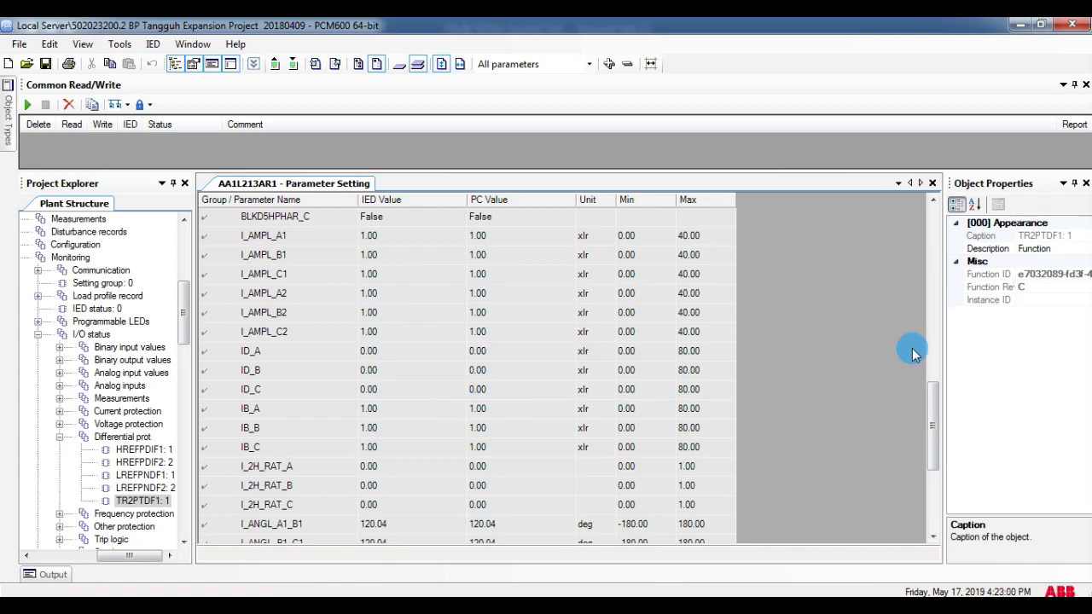
left_click_drag(935, 395, 945, 461)
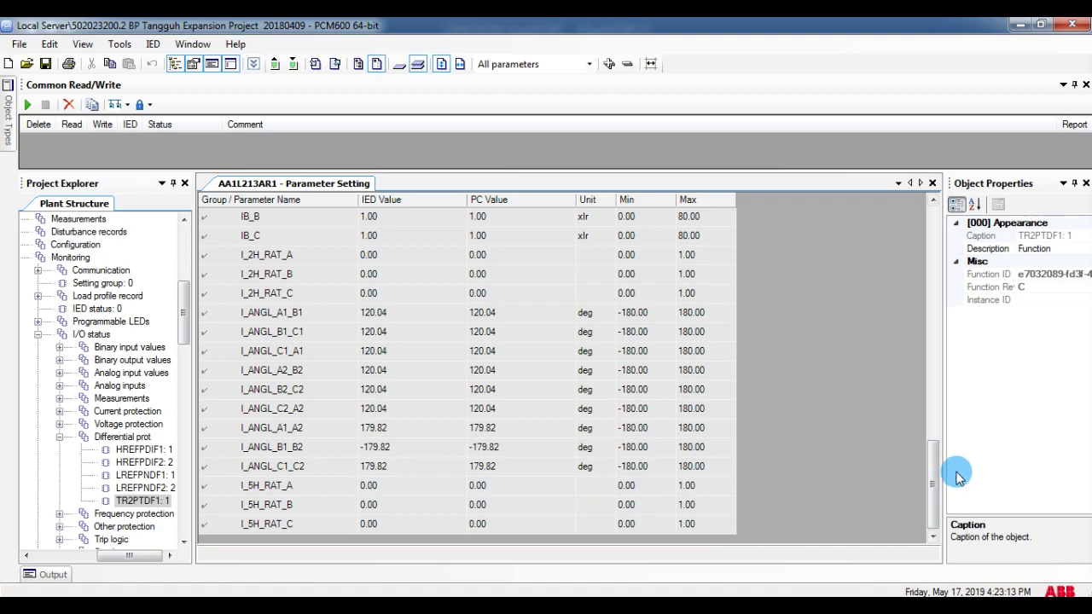
left_click_drag(931, 484, 936, 449)
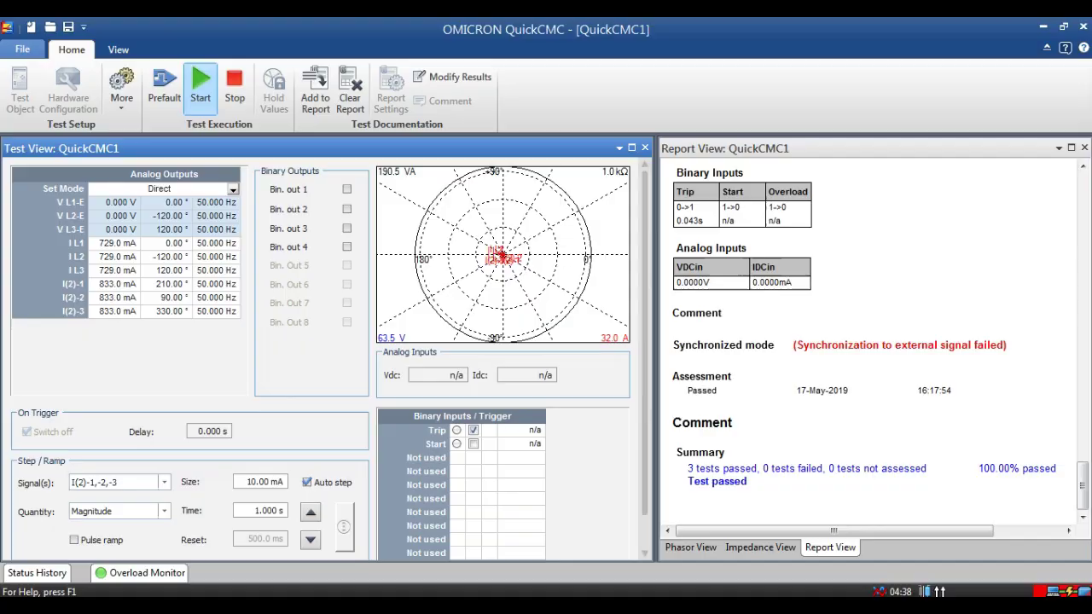
- Switch back to QuickCMC and stop the running test output
left_click(237, 85)
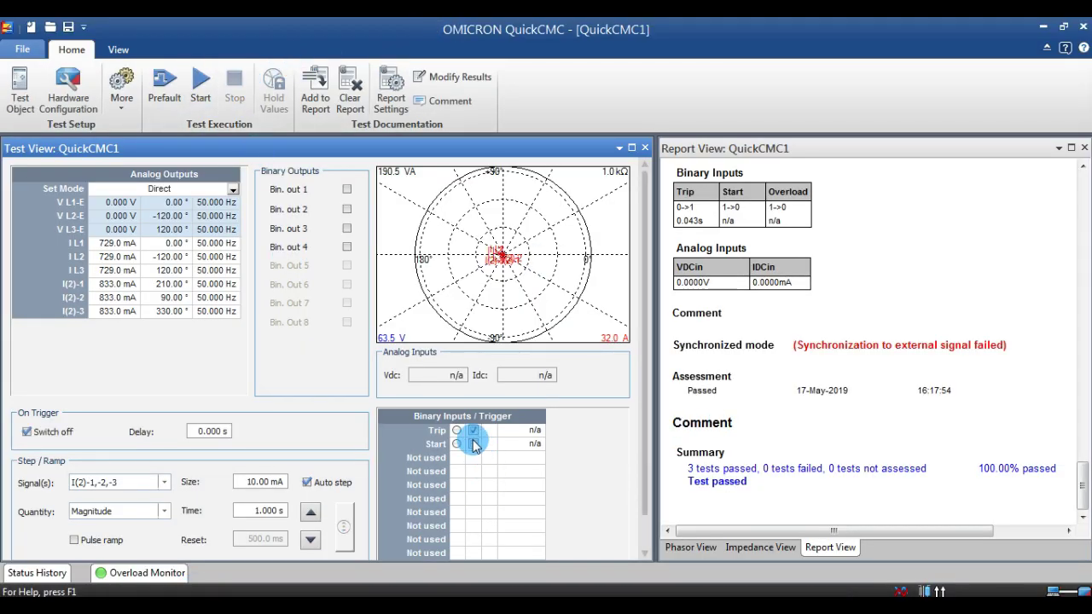
- Set the I(2)-1 phase angle to 0° with balanced I(2) angles and start the test output
left_click(177, 283)
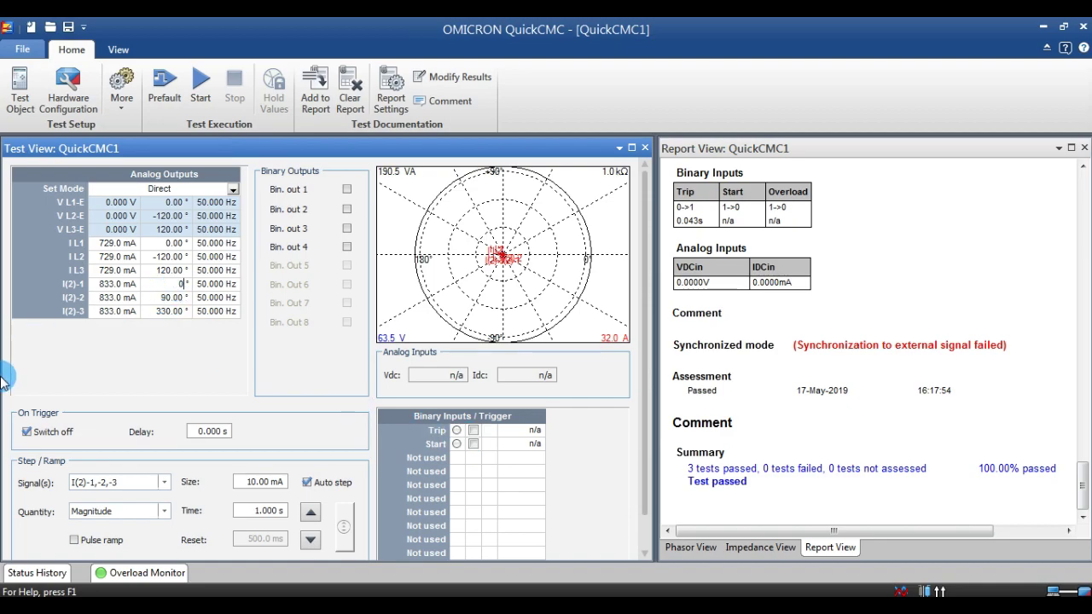
right_click(174, 286)
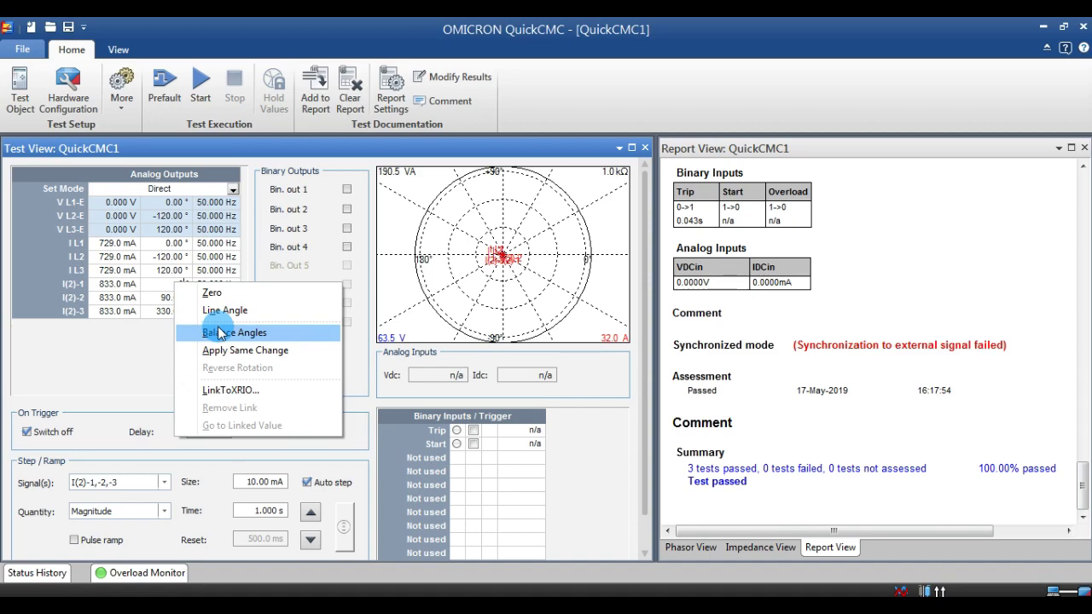
left_click(220, 332)
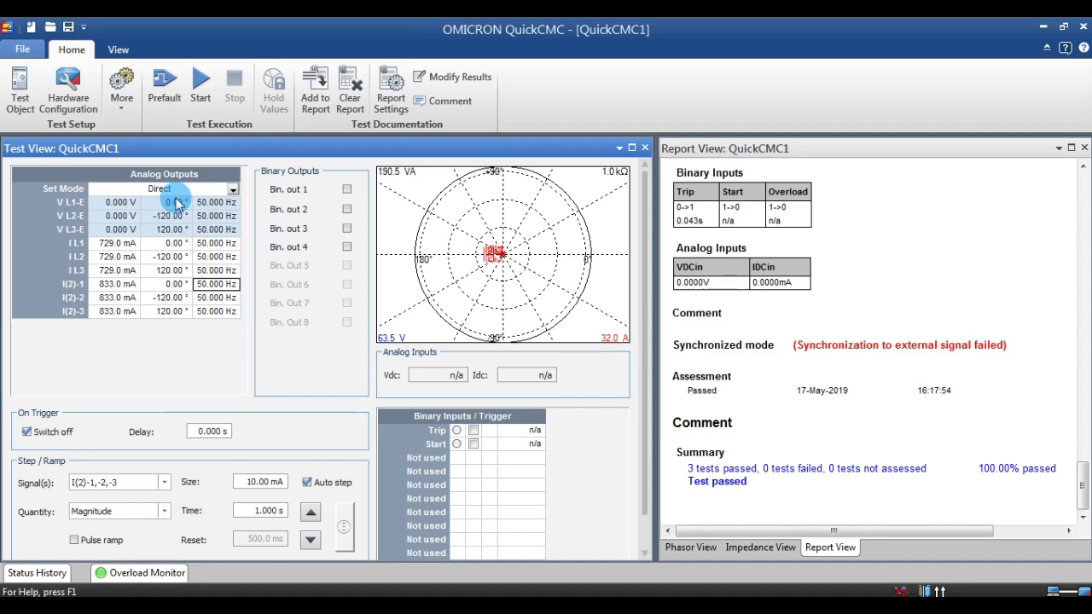
left_click(195, 111)
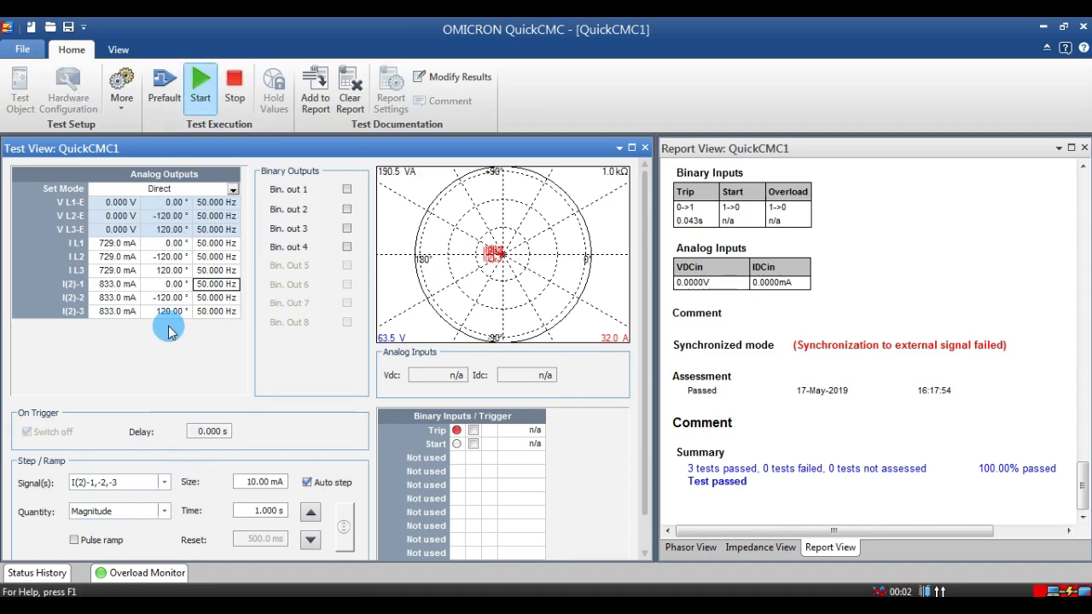
- Stop the output and restart it with the I(2)-1 phase angle at 30° and the I(2) angles balanced
left_click(171, 275)
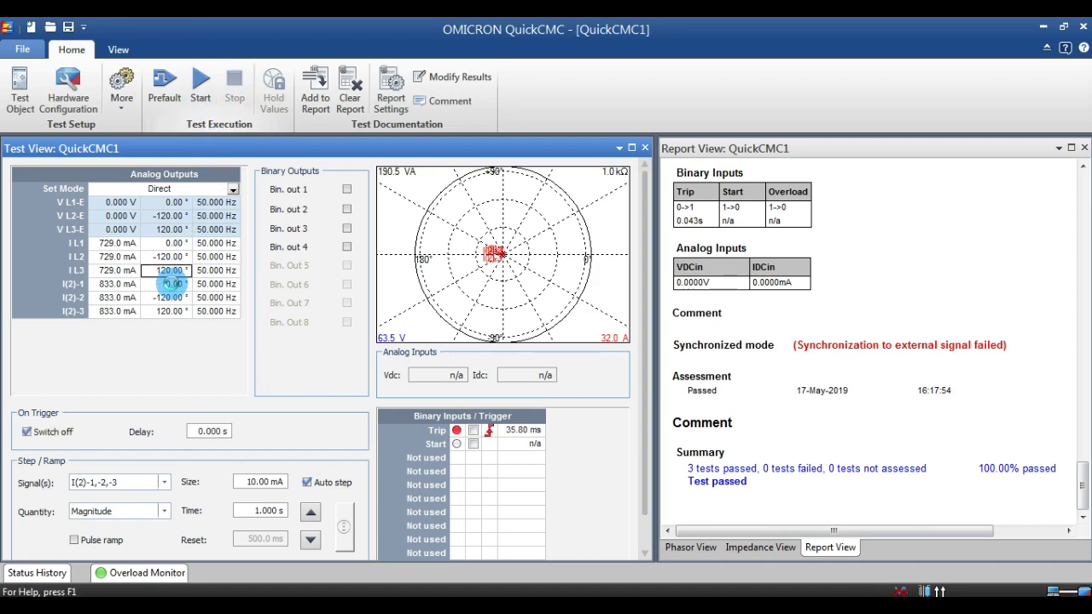
double_click(171, 284)
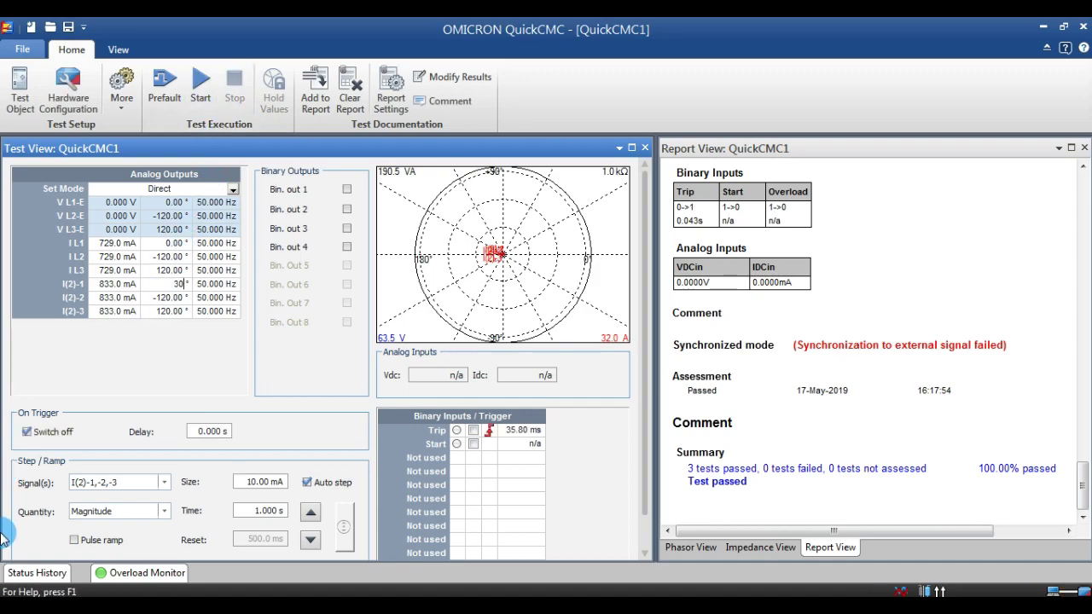
right_click(169, 288)
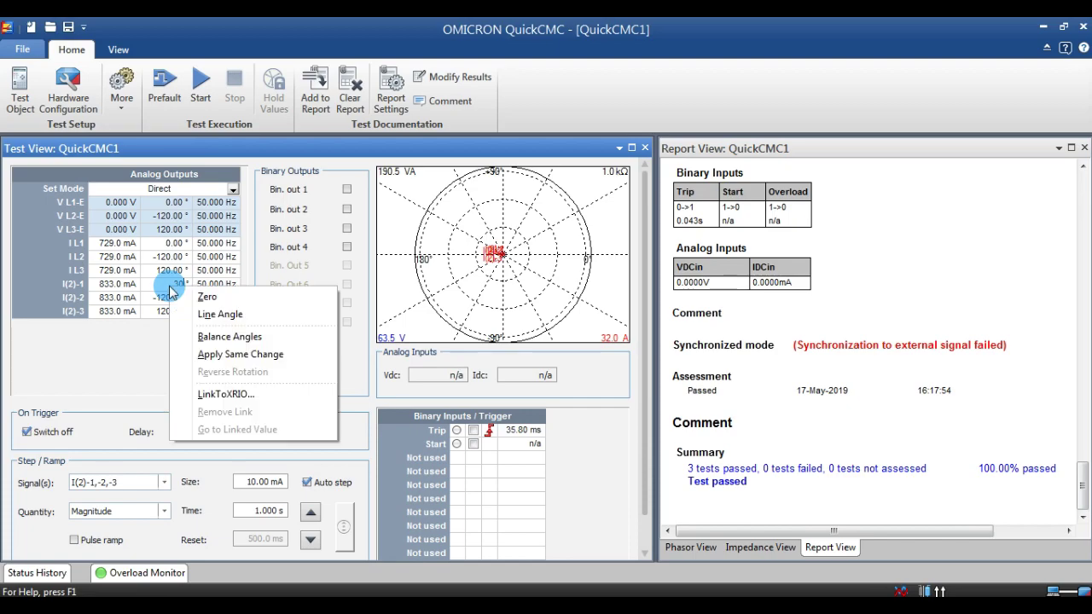
left_click(209, 336)
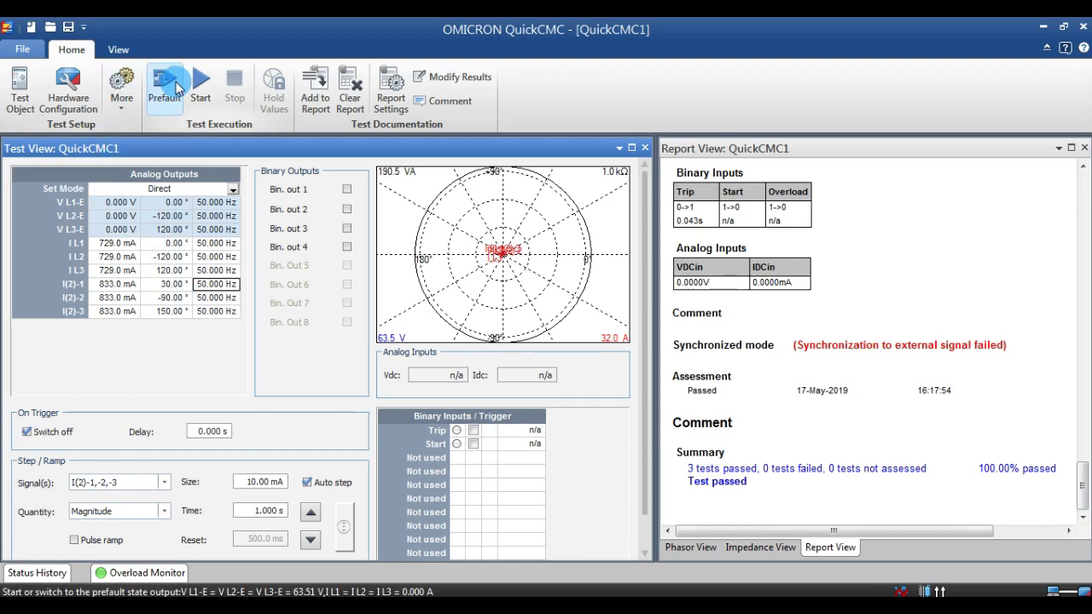
left_click(200, 83)
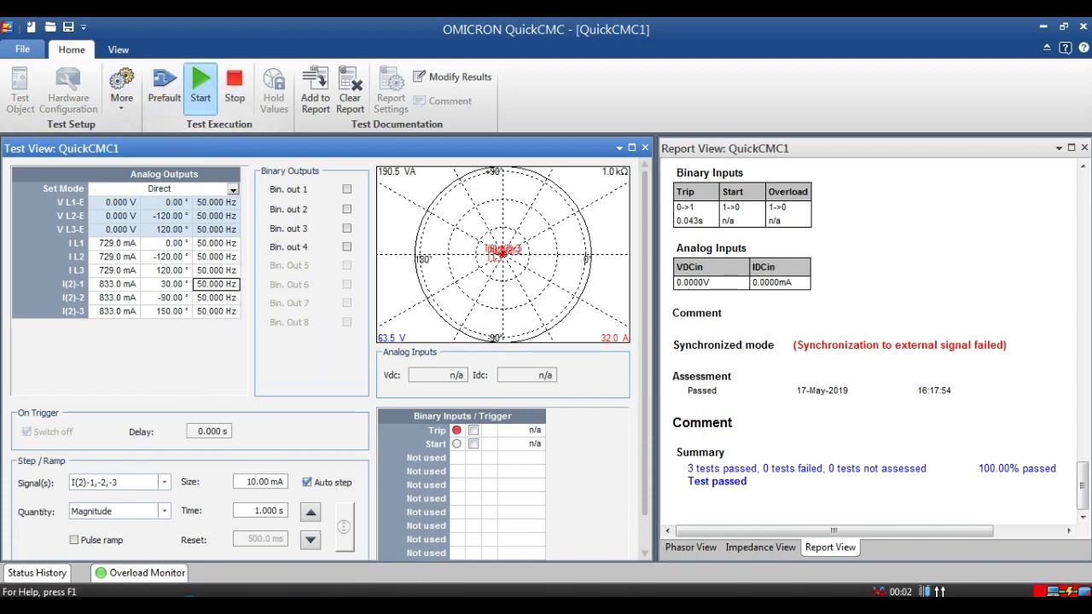
- Switch to PCM600, read the TR2PTDF1: 1 parameters from the IED into the PC values, and examine the amplitudes, differential and bias currents
key("alt+Tab")
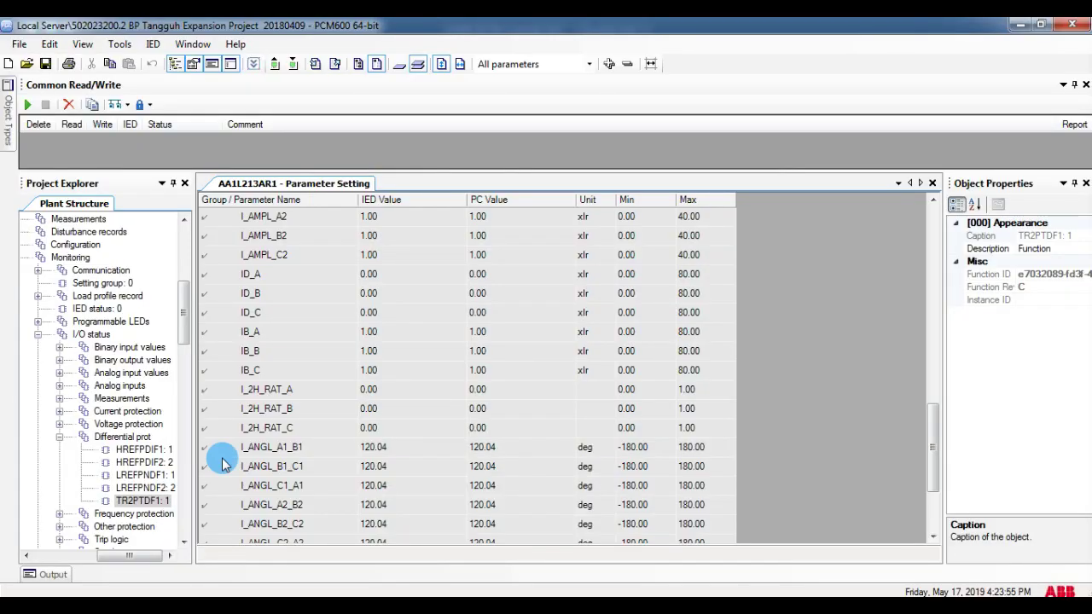
left_click(274, 64)
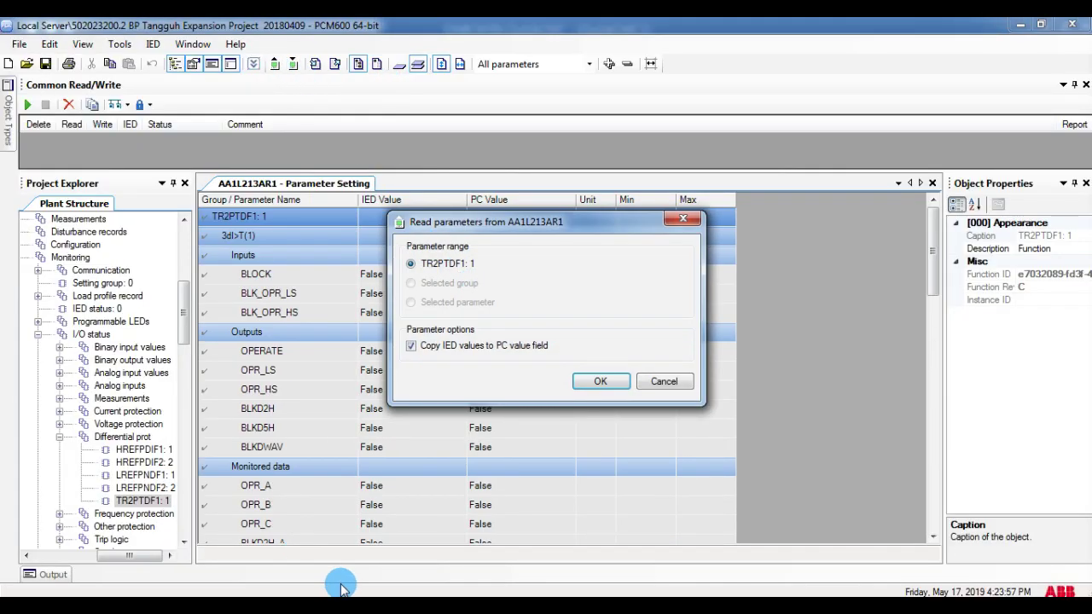
left_click(601, 382)
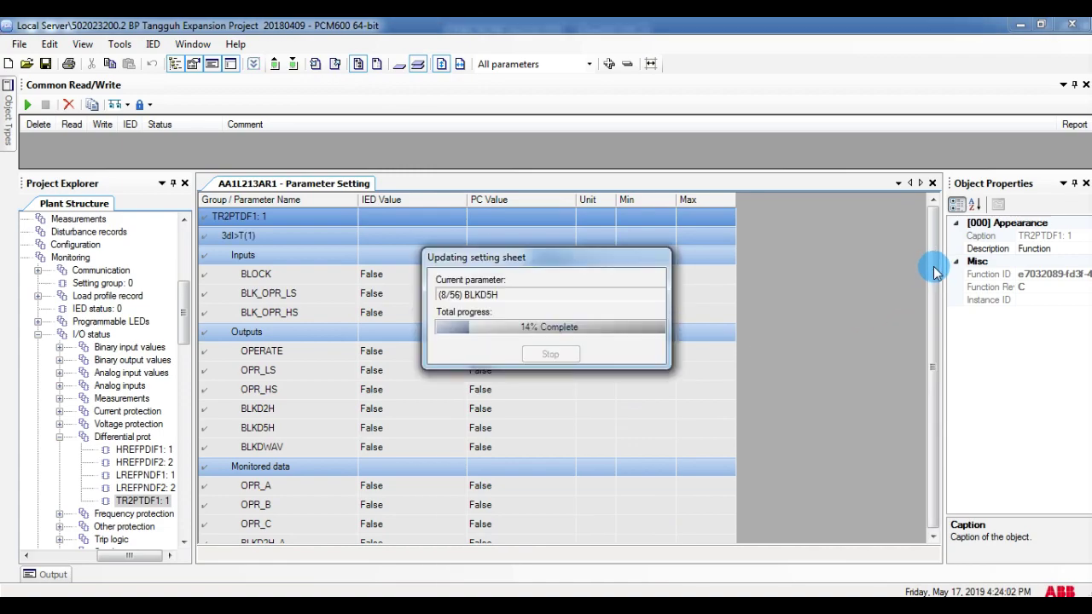
left_click_drag(935, 270, 953, 448)
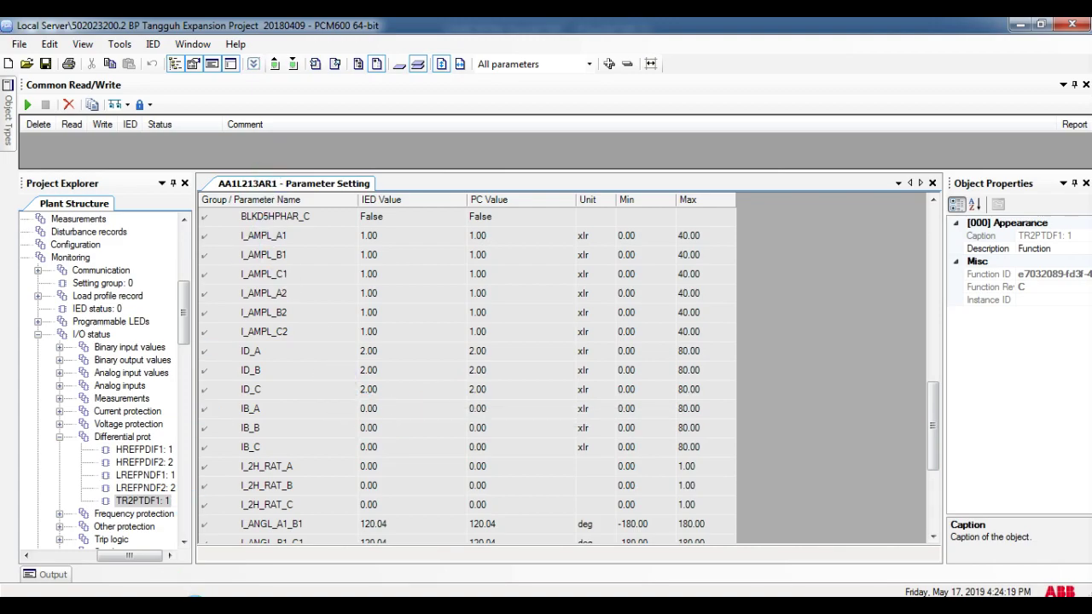
- Switch back to QuickCMC, stop the output, and restart it with balanced angles from 0° for I(2)-1 and 210° for I L1
left_click(170, 512)
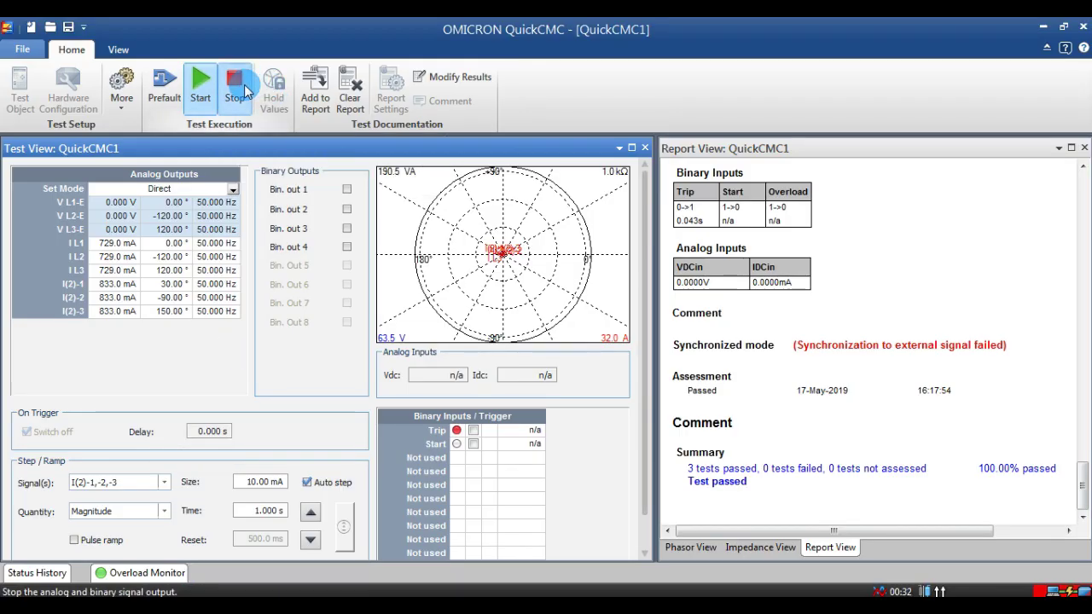
left_click(184, 285)
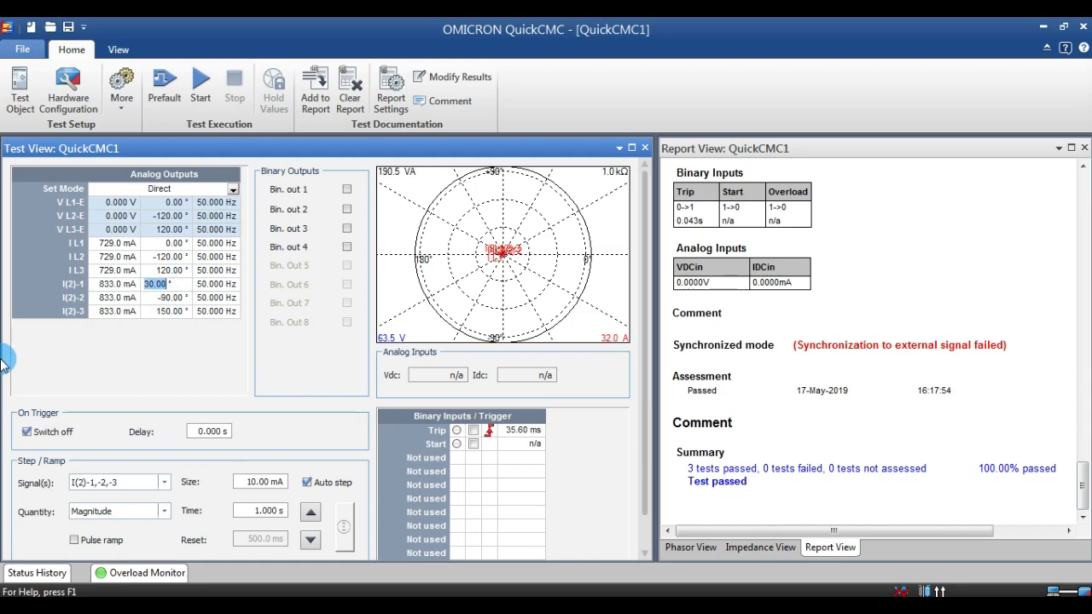
left_click(168, 256)
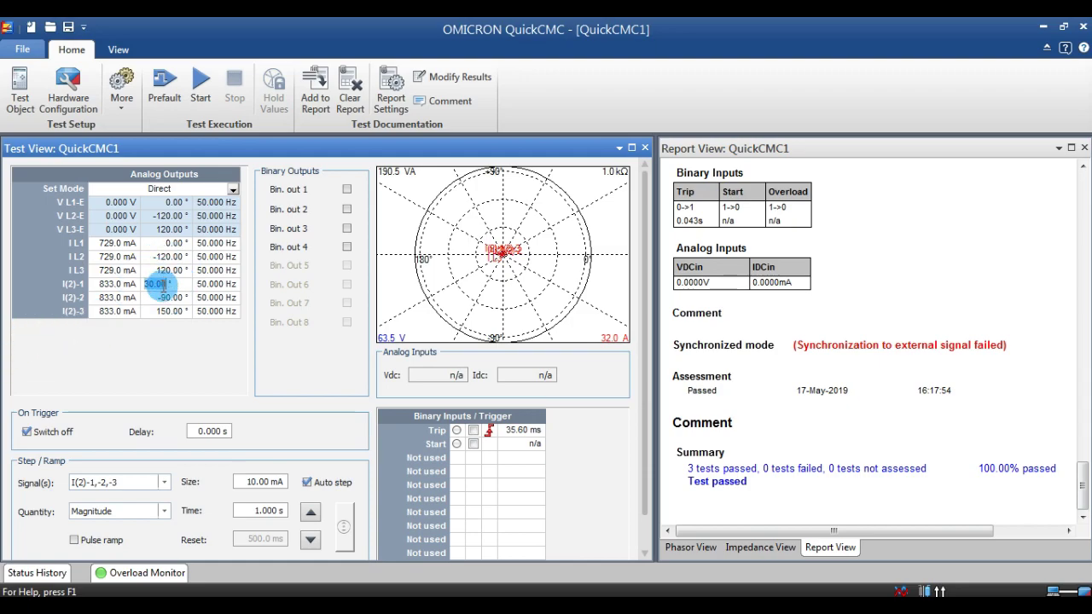
left_click(65, 342)
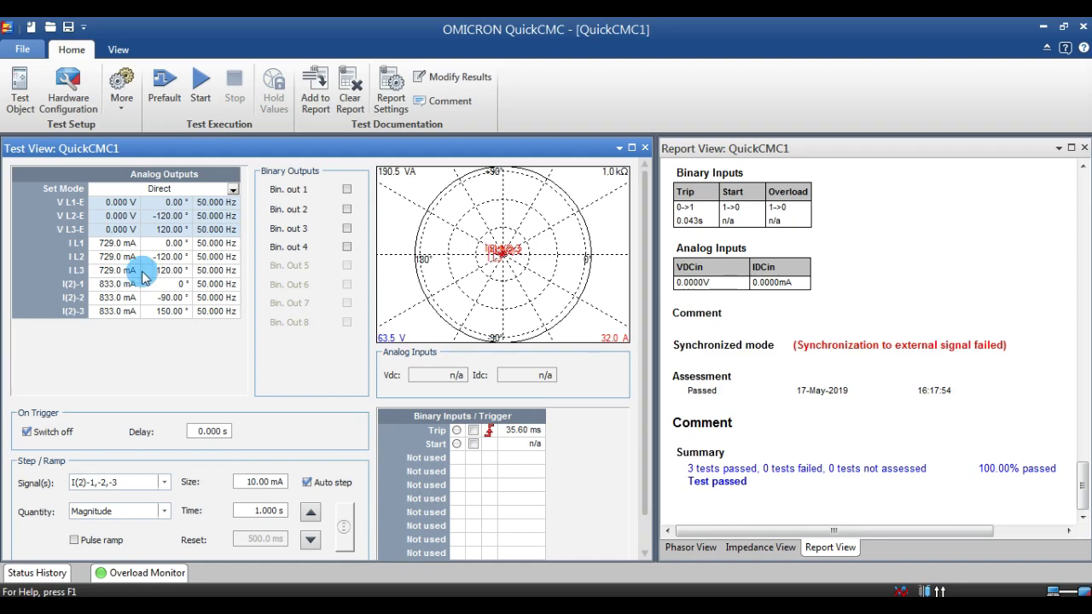
left_click(170, 297)
right_click(175, 286)
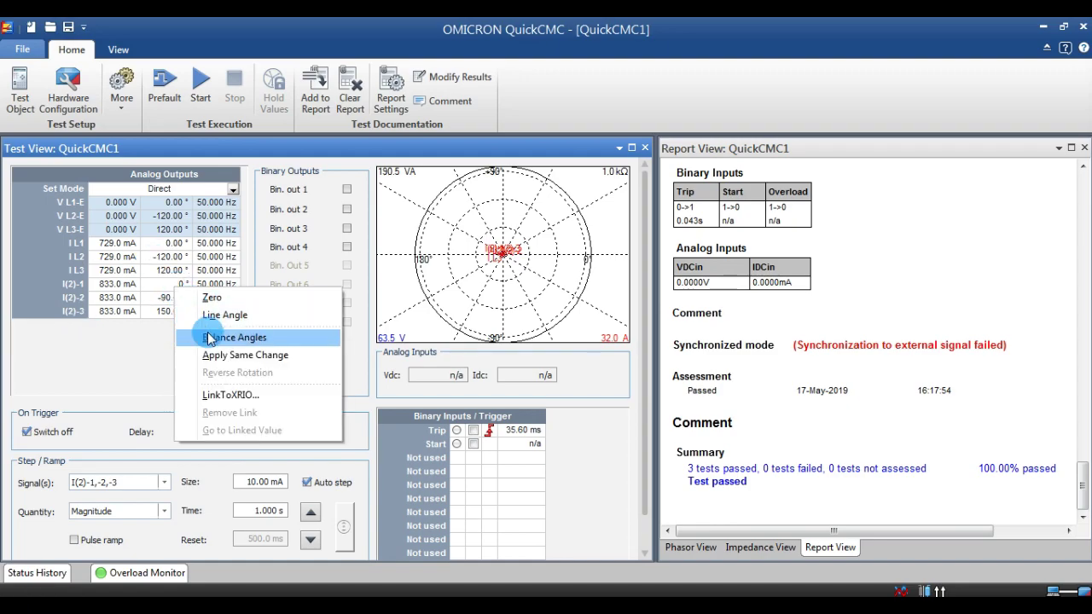
left_click(197, 334)
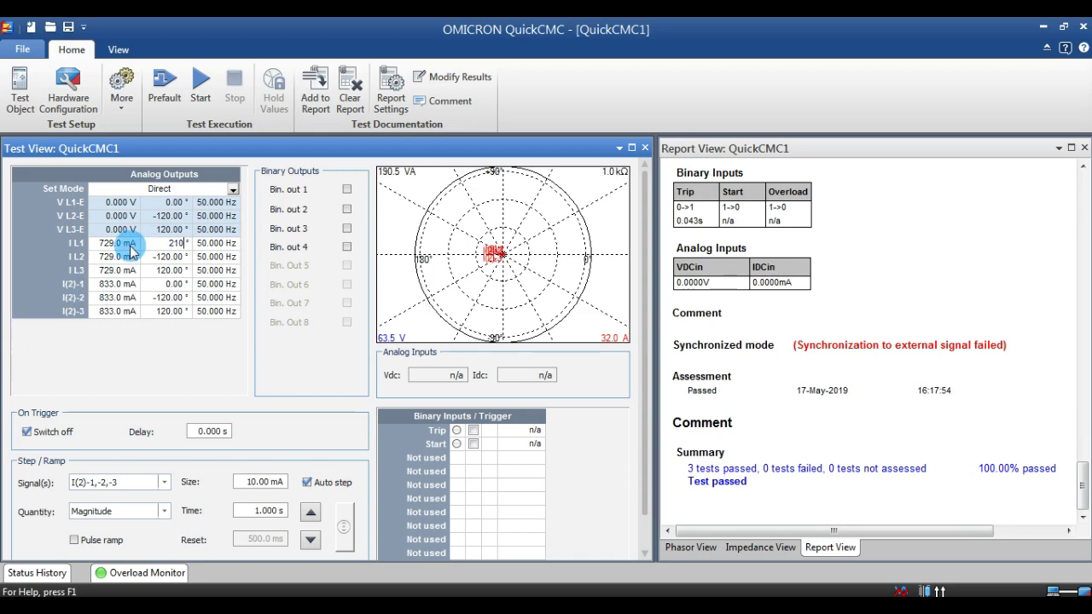
right_click(167, 245)
left_click(214, 292)
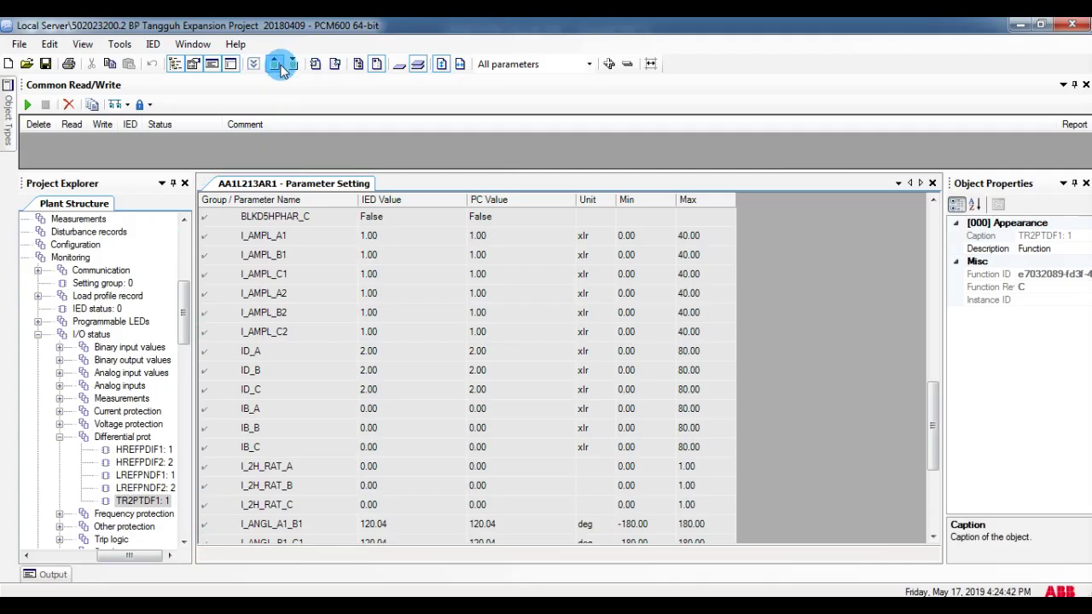
- In PCM600, reread the TR2PTDF1: 1 parameters from the IED with copying to PC values, and examine the differential and bias currents
left_click(276, 65)
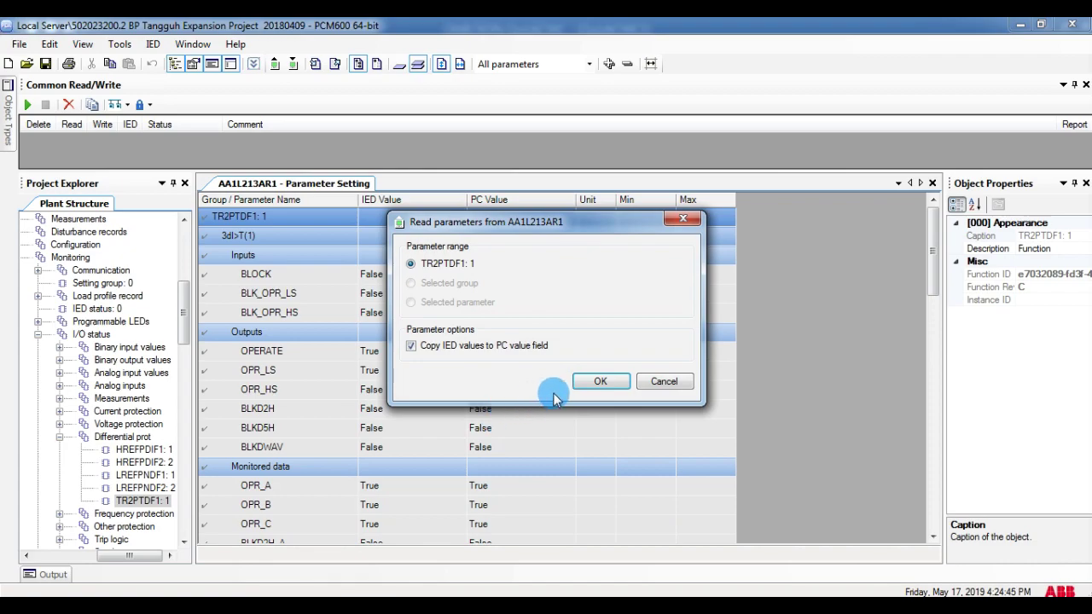
left_click(597, 382)
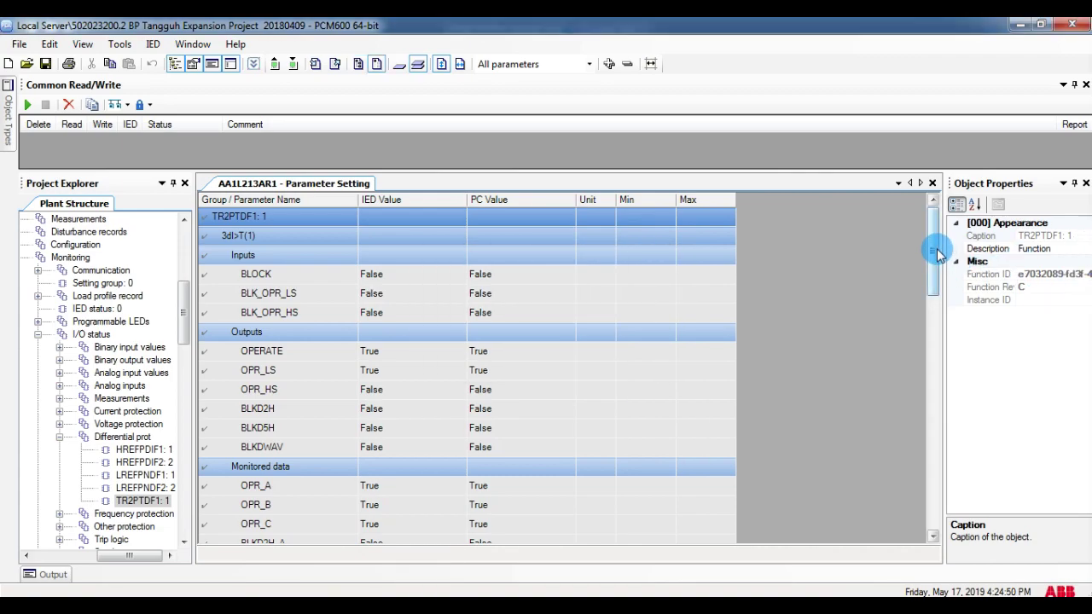
left_click_drag(933, 251, 930, 416)
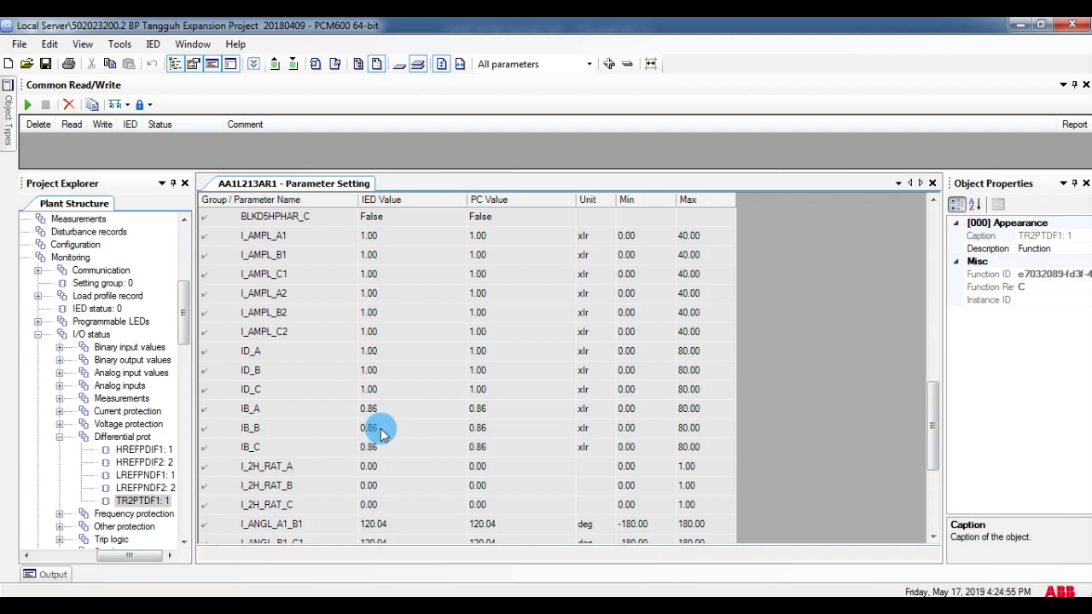
- Switch back to QuickCMC, stop the test output, and set the I L1 phase angle to 0° with balanced I L angles
left_click(196, 607)
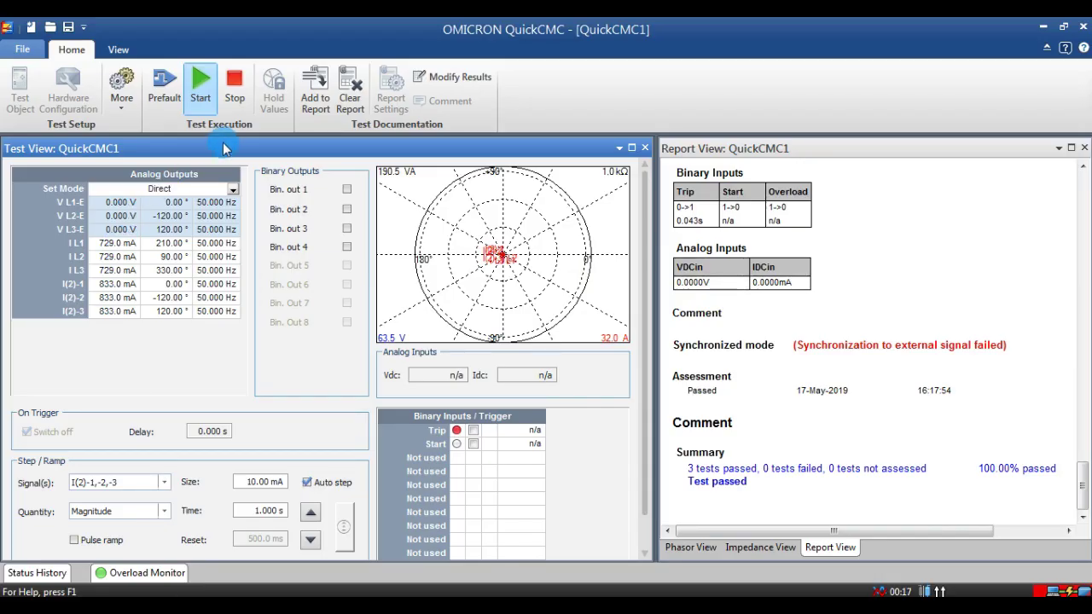
left_click(232, 90)
left_click(171, 243)
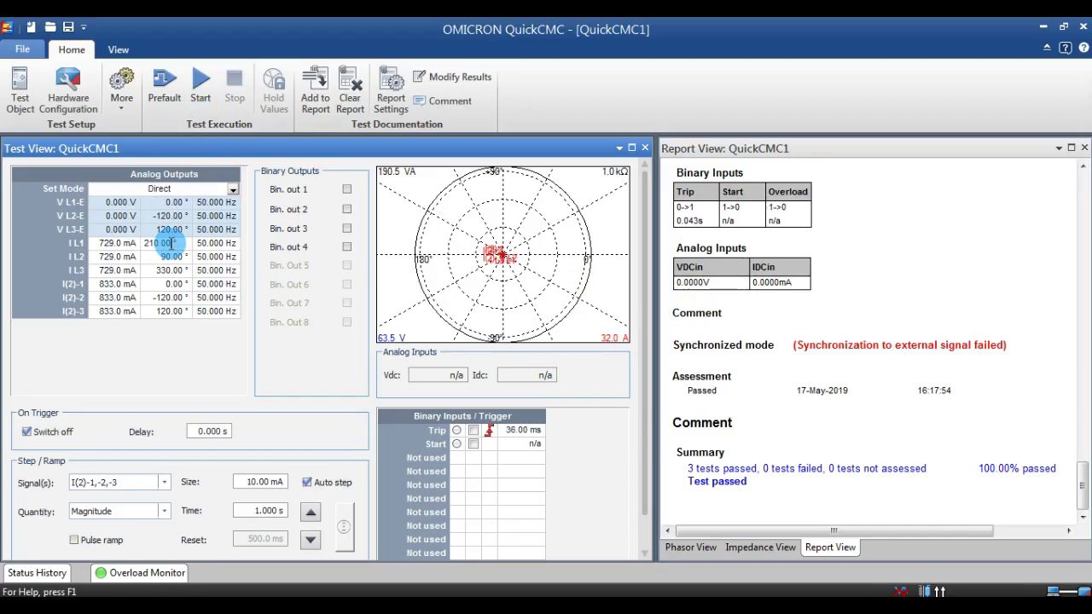
type("0")
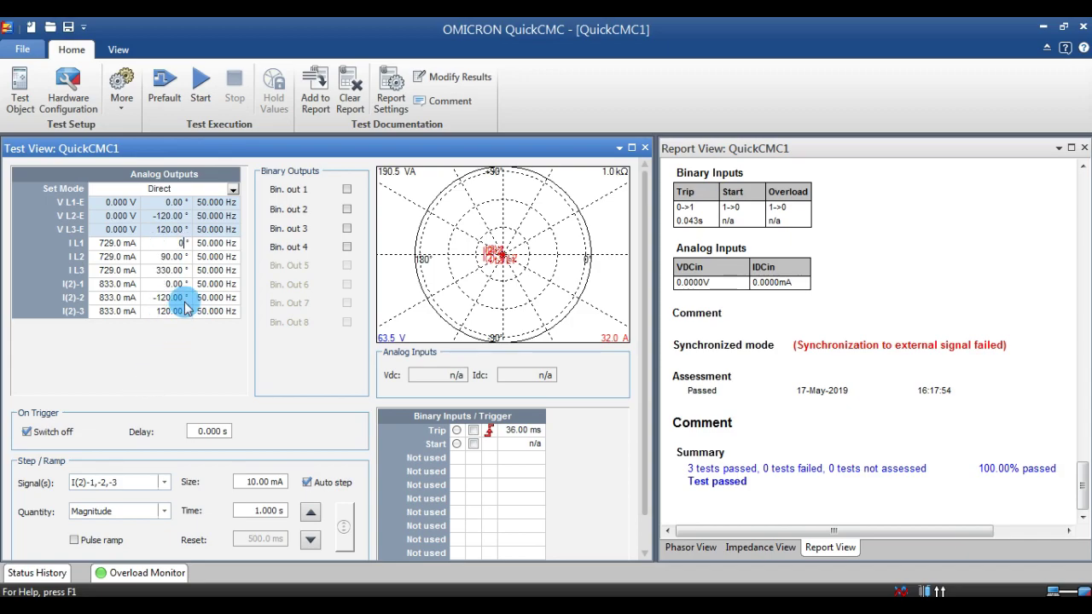
right_click(178, 243)
left_click(226, 293)
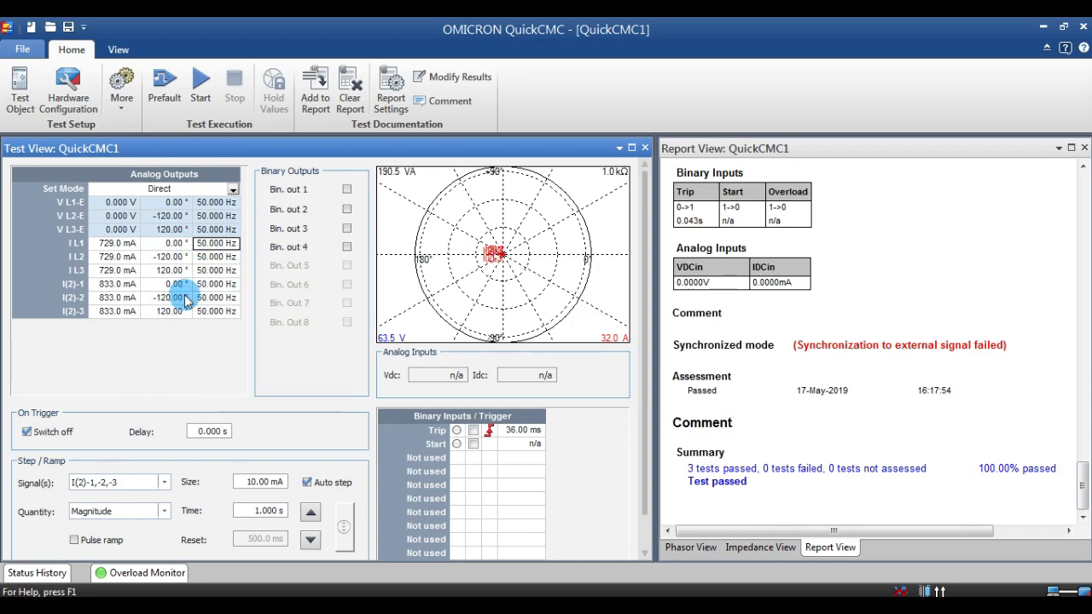
- Set the I L1, I L2 and I L3 magnitudes equally to 220 mA
left_click(122, 245)
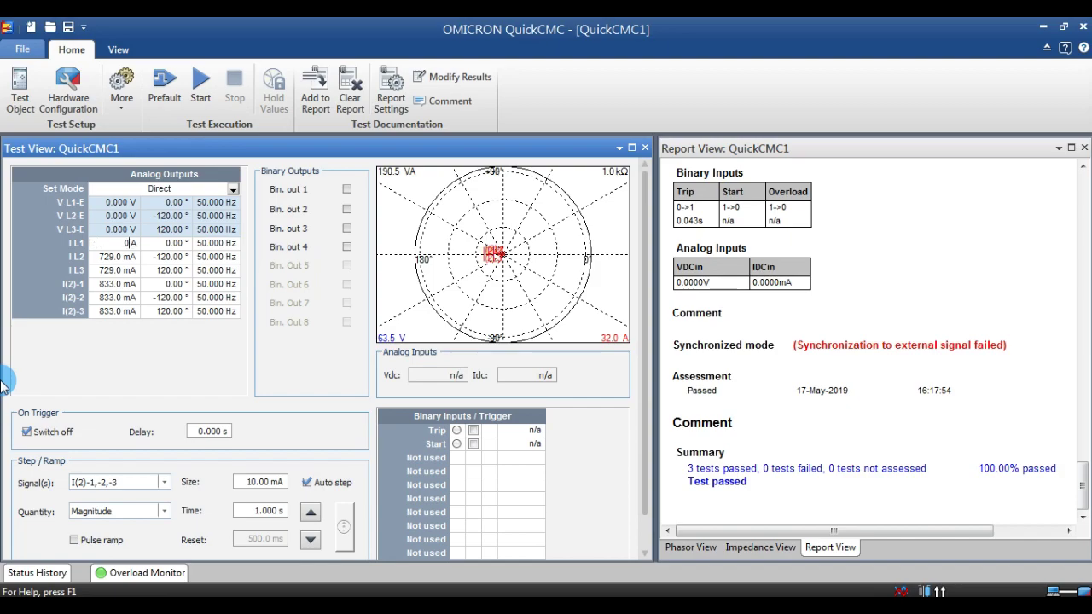
right_click(118, 244)
left_click(163, 294)
- Set all three I(2) current magnitudes to 0 A and start the test output
left_click(134, 288)
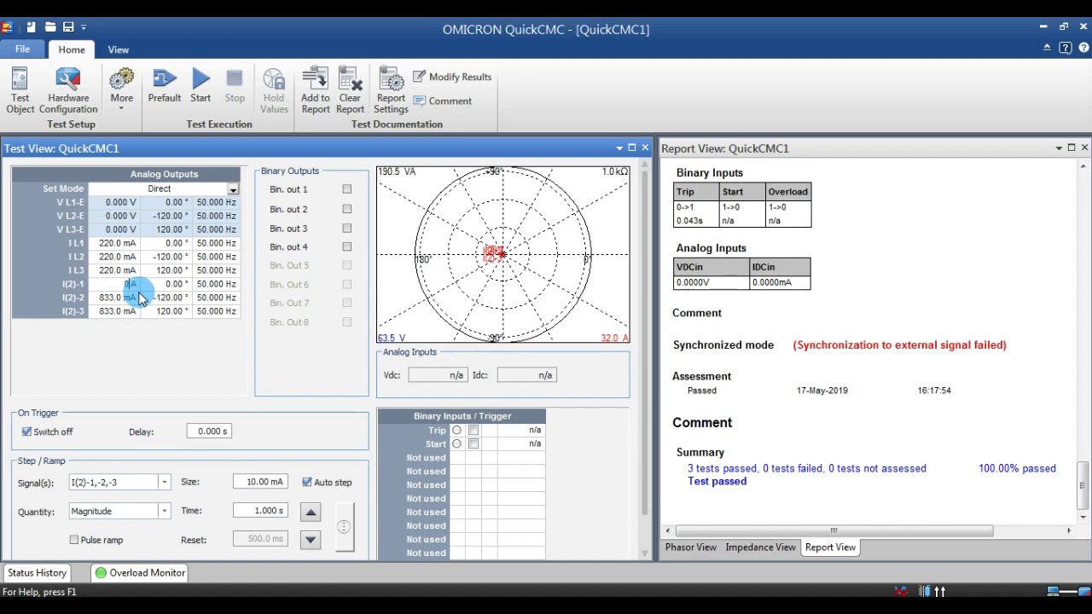
type("0")
key("Return")
right_click(134, 284)
left_click(180, 332)
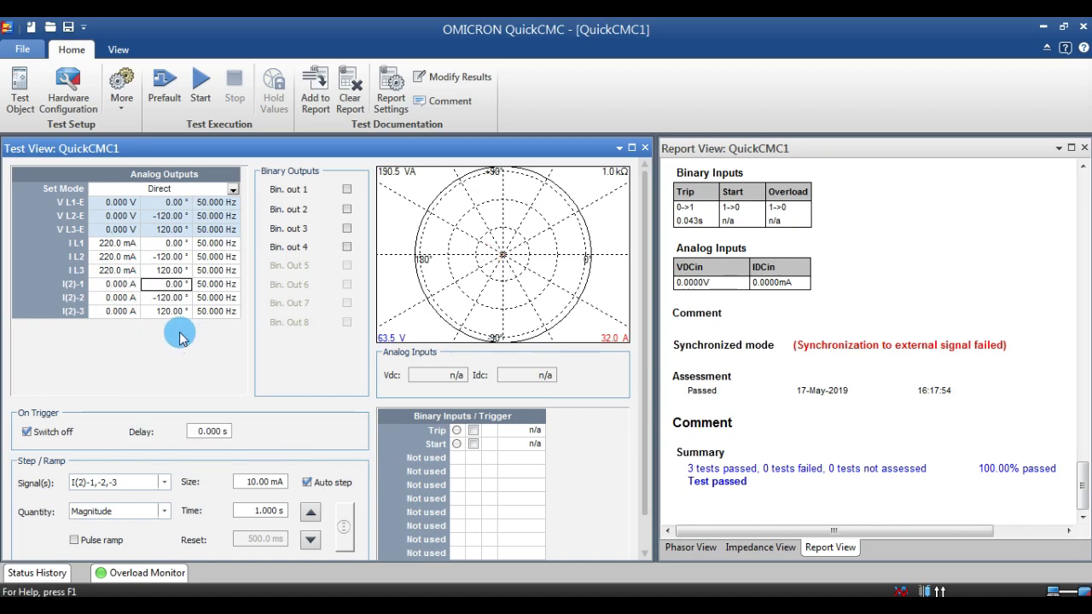
left_click(213, 94)
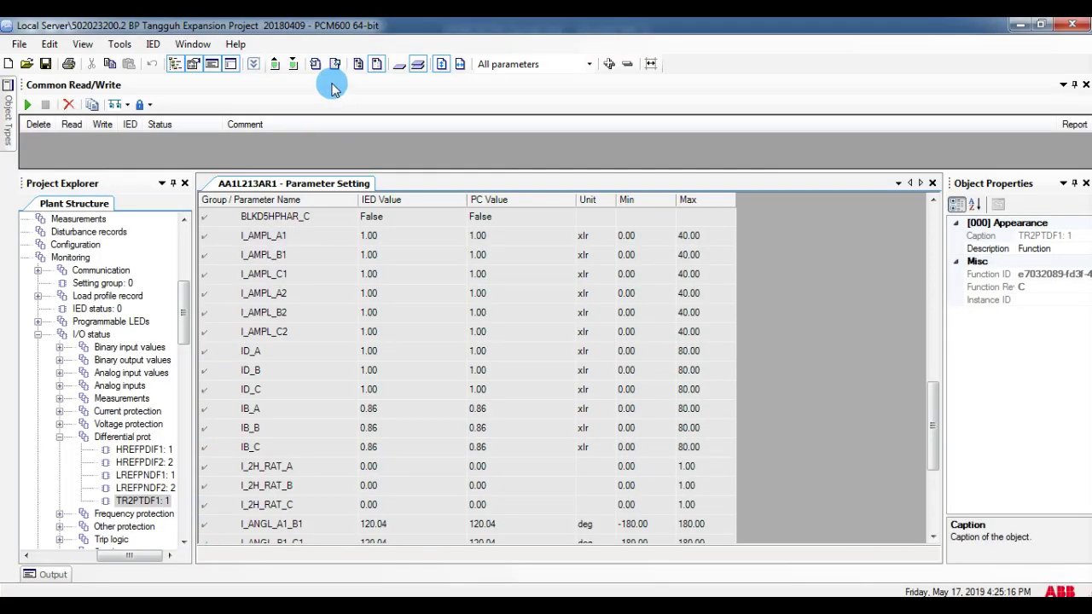
- In PCM600, read the TR2PTDF1: 1 values for the one-sided injection from the IED, examine the currents, and return to QuickCMC's trip input
left_click(285, 64)
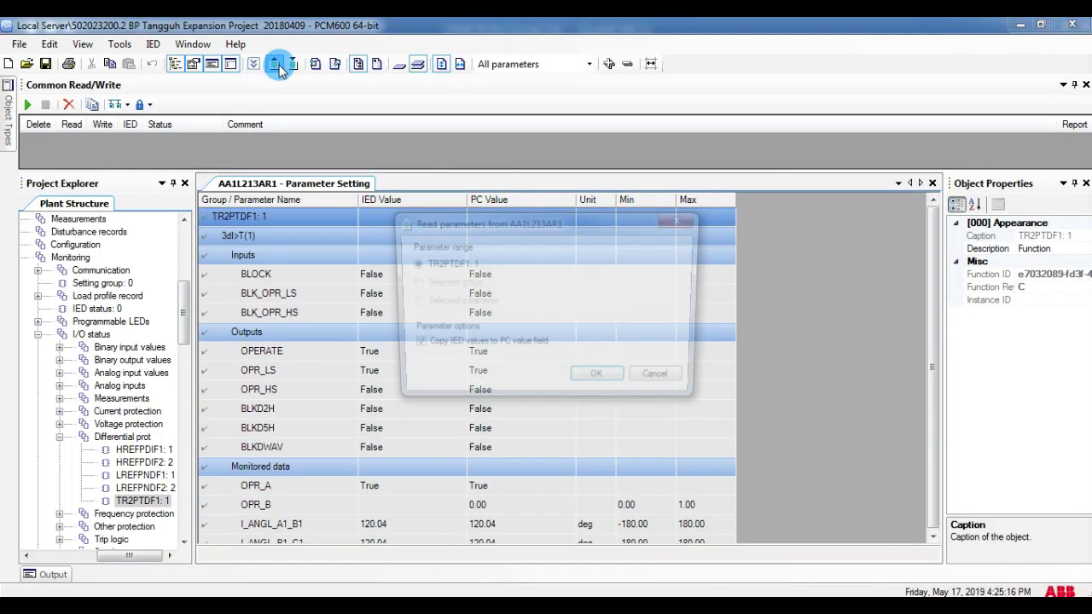
left_click(597, 382)
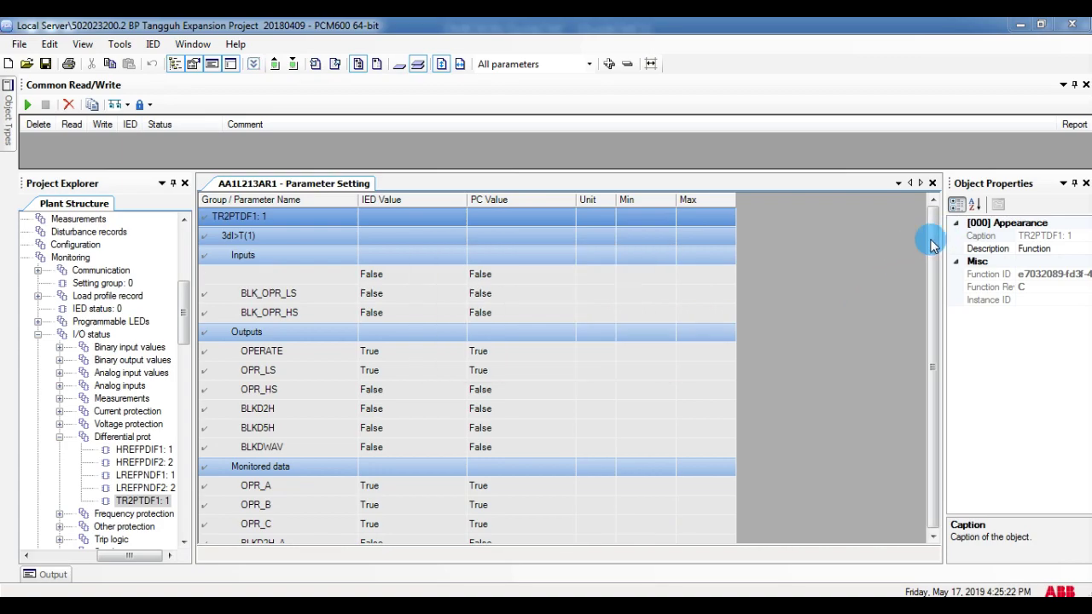
left_click_drag(932, 234, 934, 422)
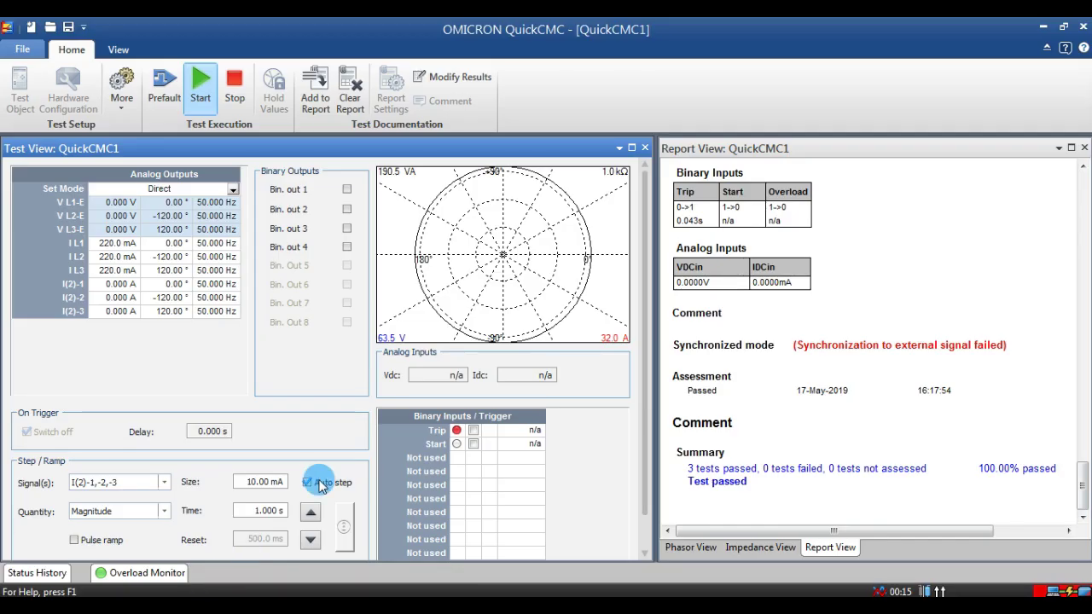
left_click(455, 433)
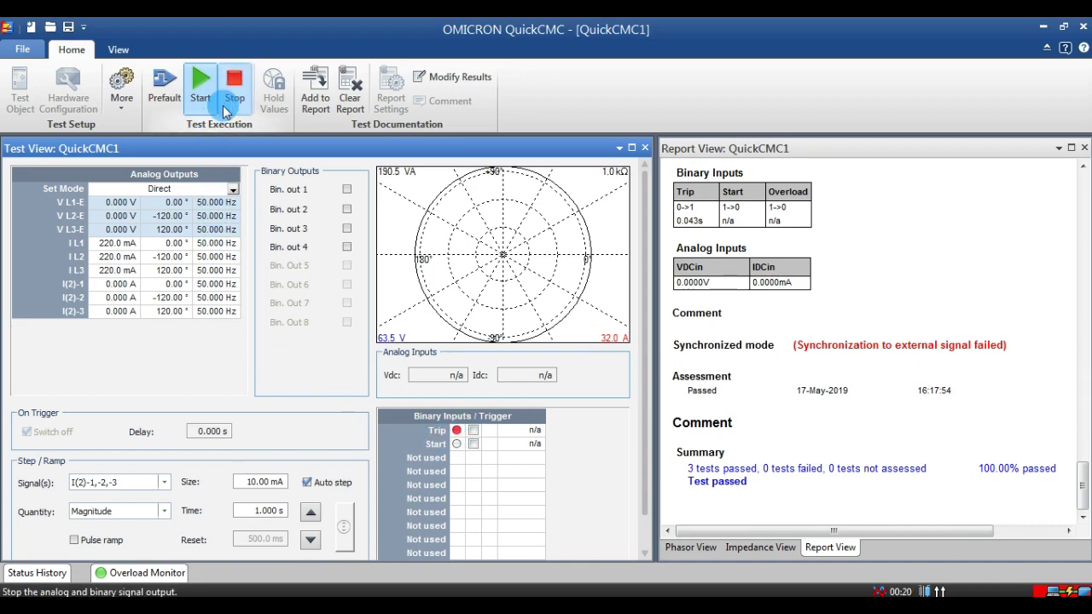
- Stop the test output and set the I L1, I L2 and I L3 magnitudes equally to 0 A
left_click(122, 219)
left_click(119, 244)
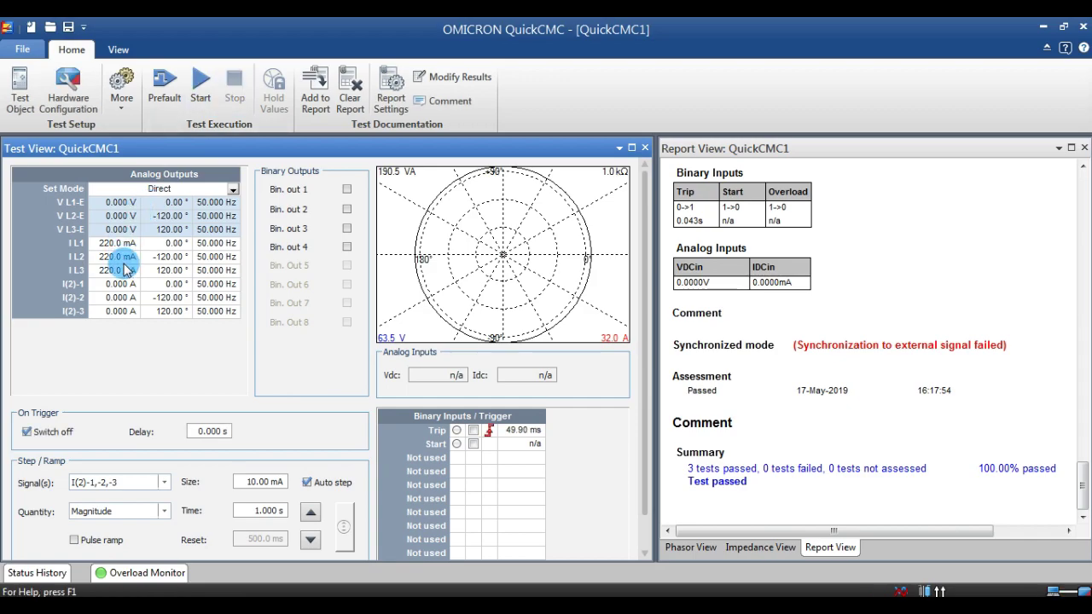
right_click(120, 244)
left_click(158, 264)
right_click(122, 258)
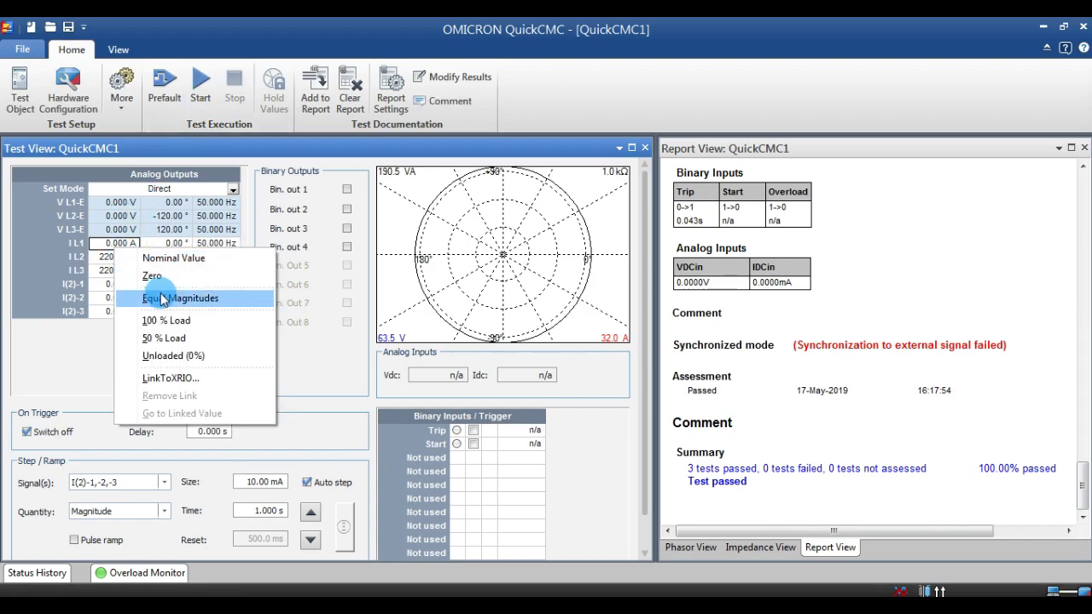
- Set all three I(2) current magnitudes equally to 250 mA and start the test output
left_click(119, 295)
left_click(116, 287)
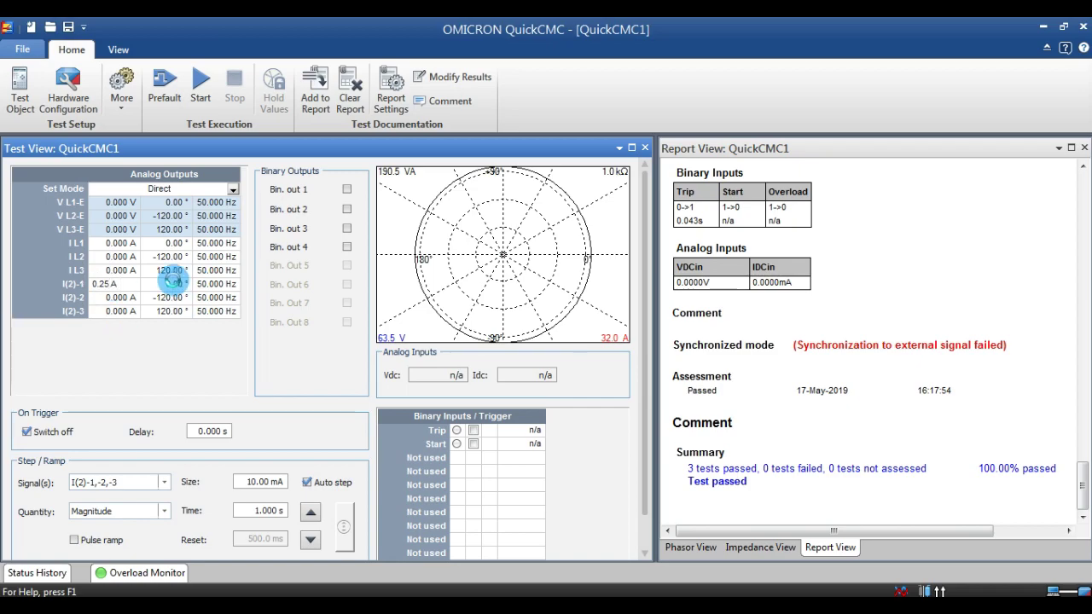
right_click(112, 285)
left_click(148, 334)
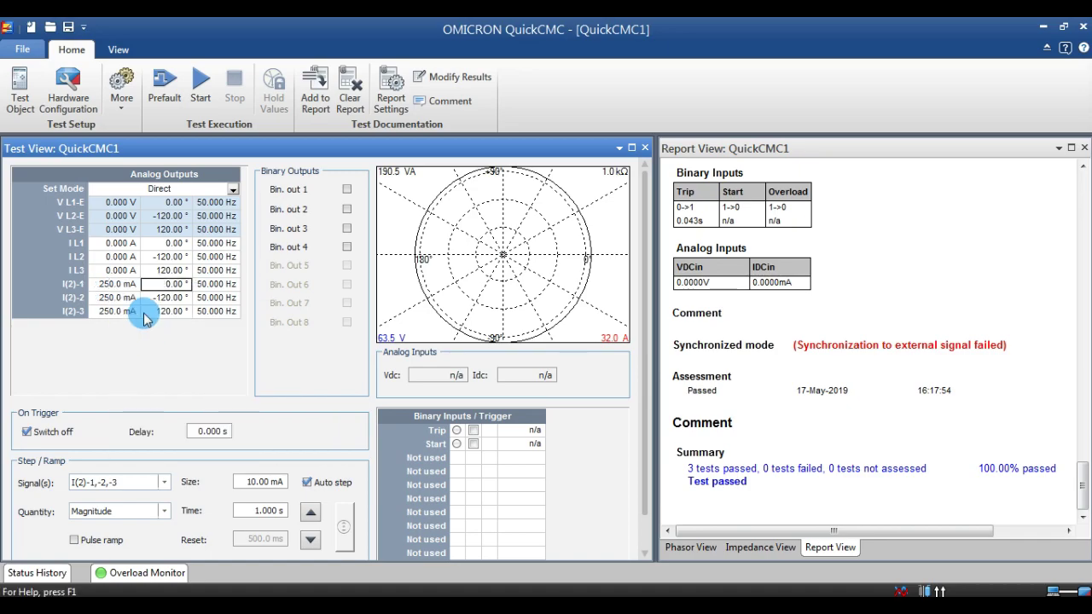
left_click(203, 92)
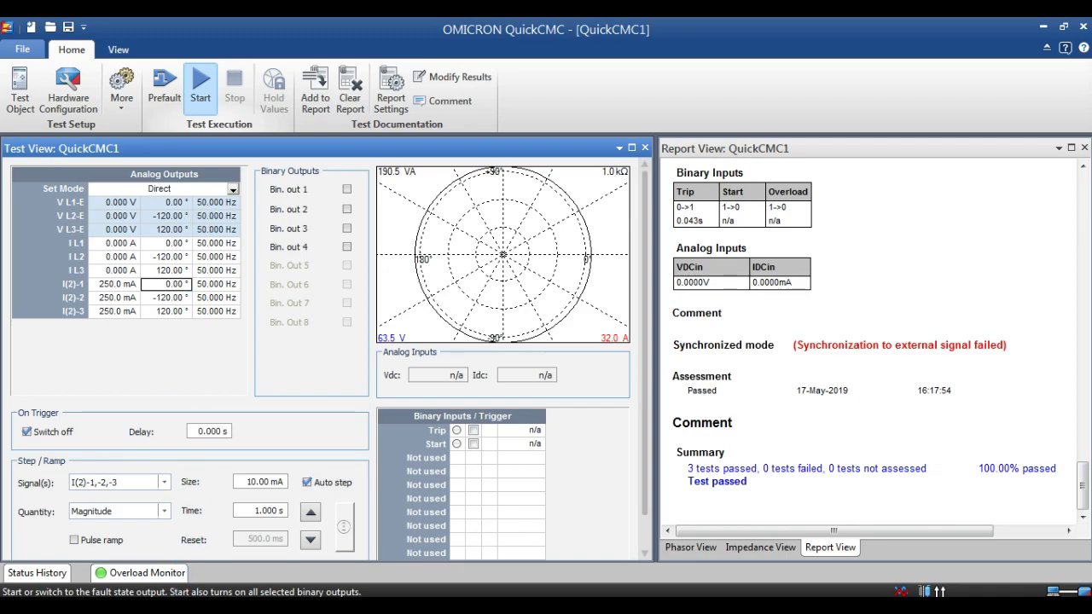
- In PCM600, read the TR2PTDF1: 1 values from the IED for the I(2)-side injection and examine the monitored currents
mouse_move(175, 608)
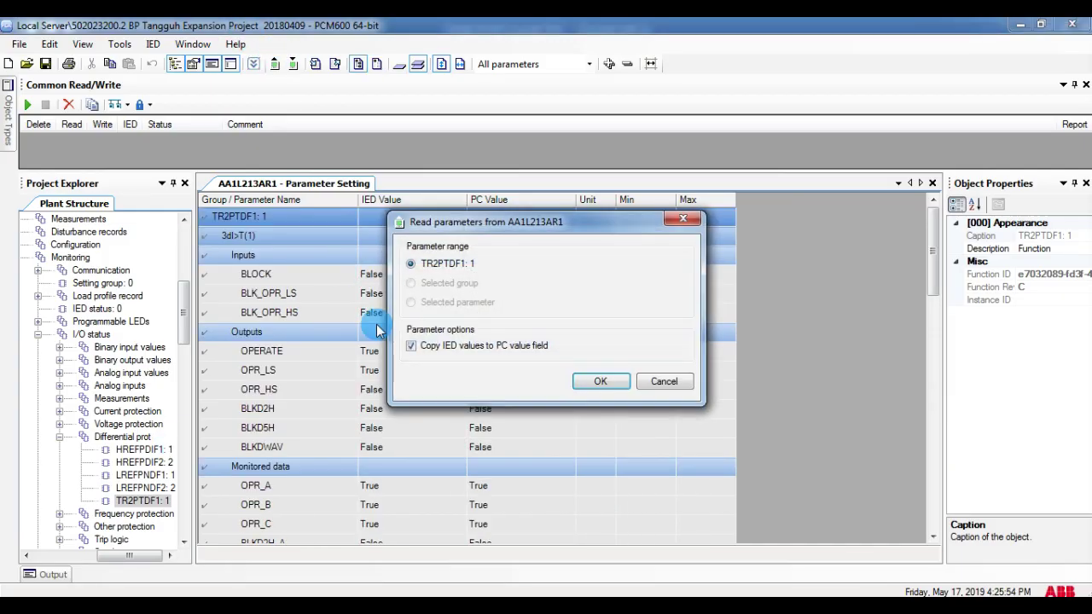
left_click(580, 381)
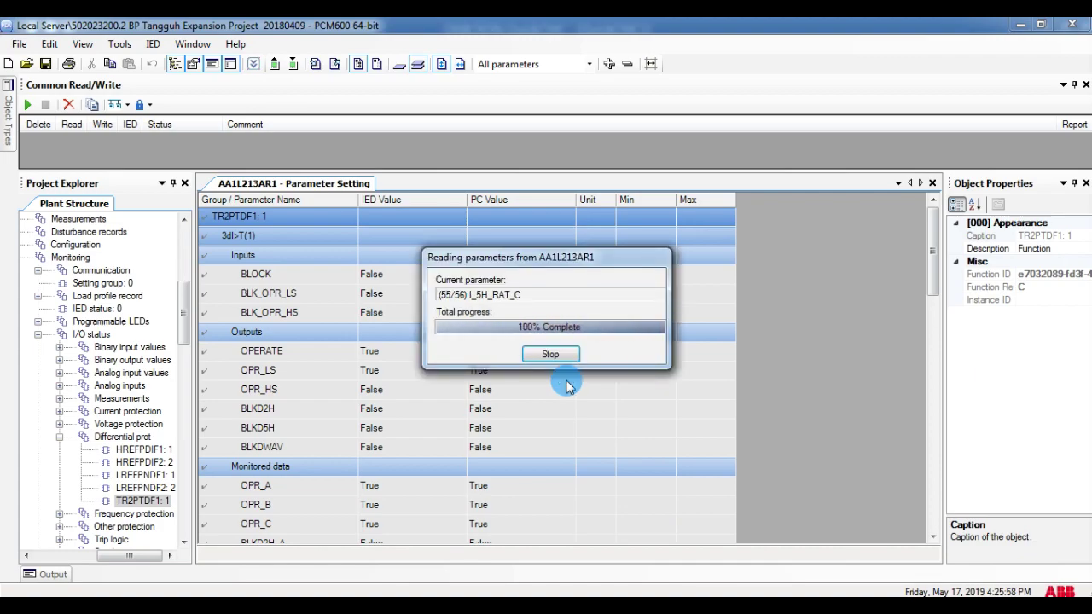
left_click_drag(933, 226, 872, 423)
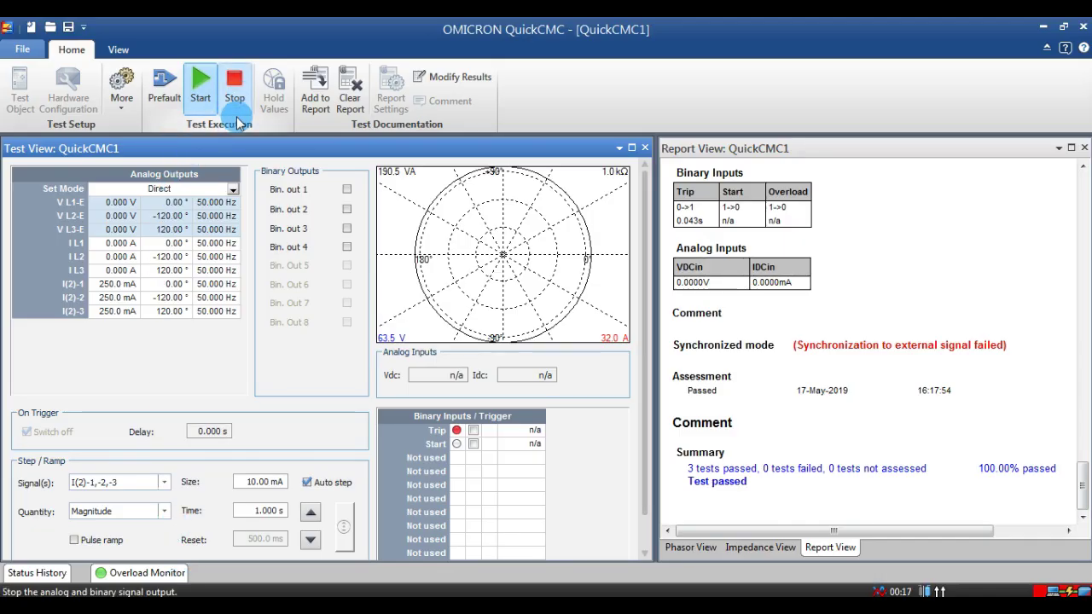
- Switch back to QuickCMC, stop the test output and set all three I(2) current magnitudes equally to 0 A
left_click(242, 100)
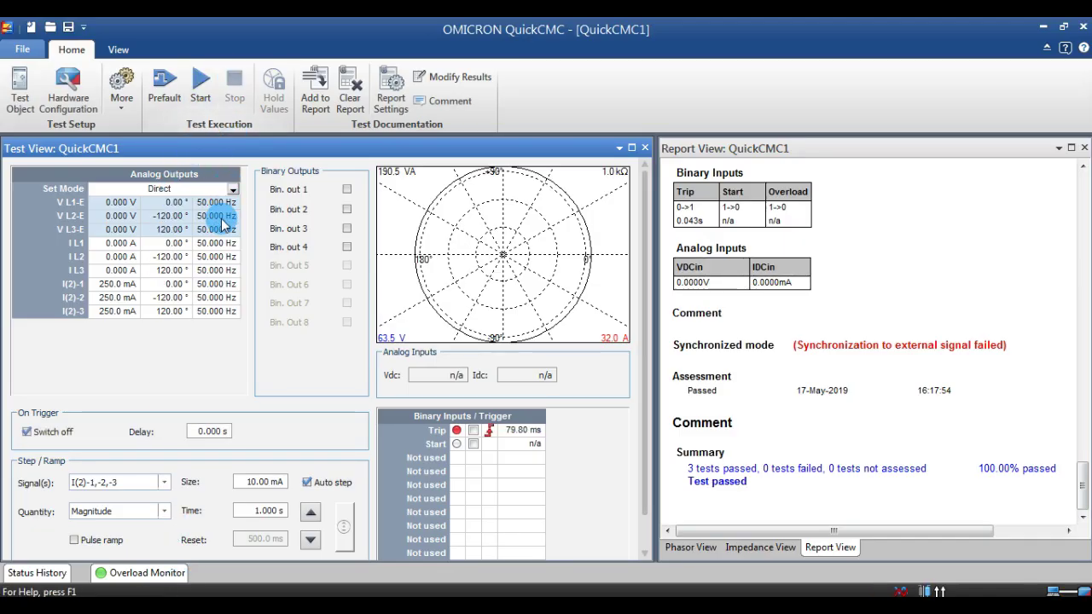
right_click(127, 288)
left_click(147, 315)
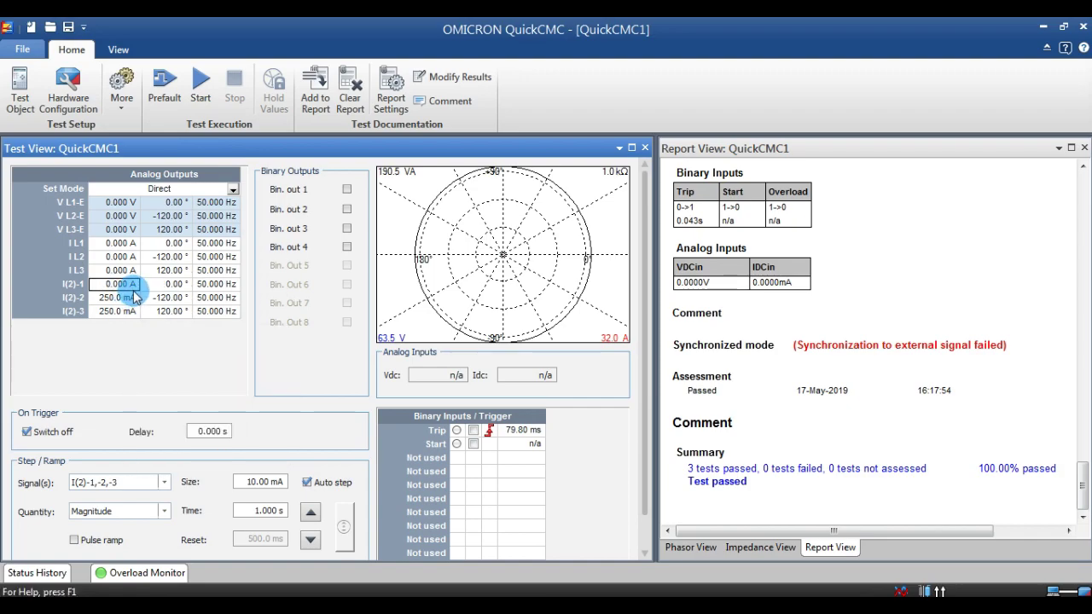
right_click(133, 289)
left_click(171, 339)
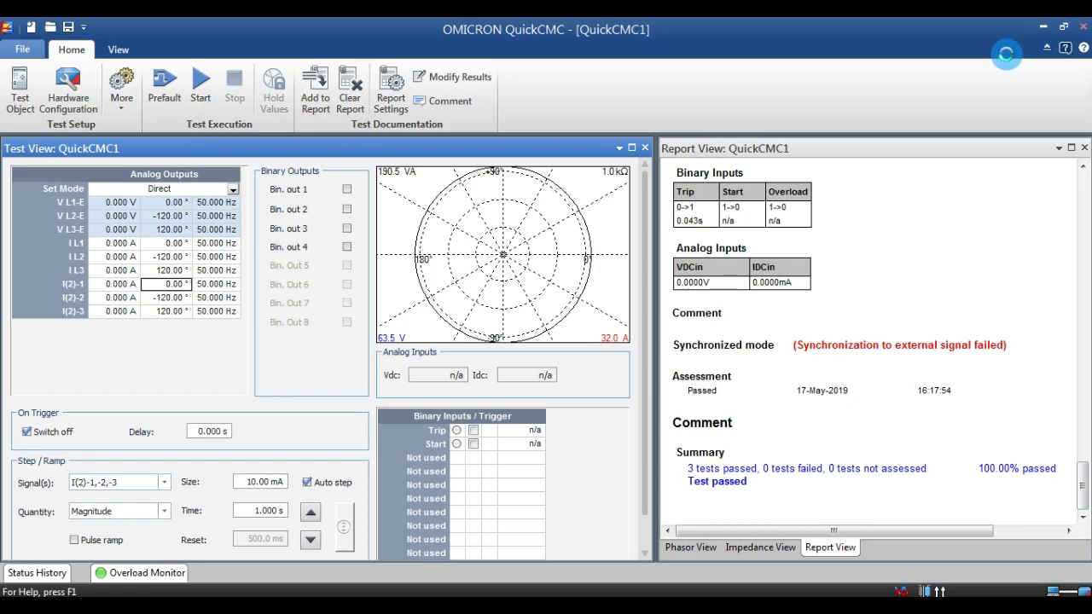
- Keep the QuickCMC test open and export its report under a new name to Documents in Rich Text Format (*.rtf)
key("alt+F4")
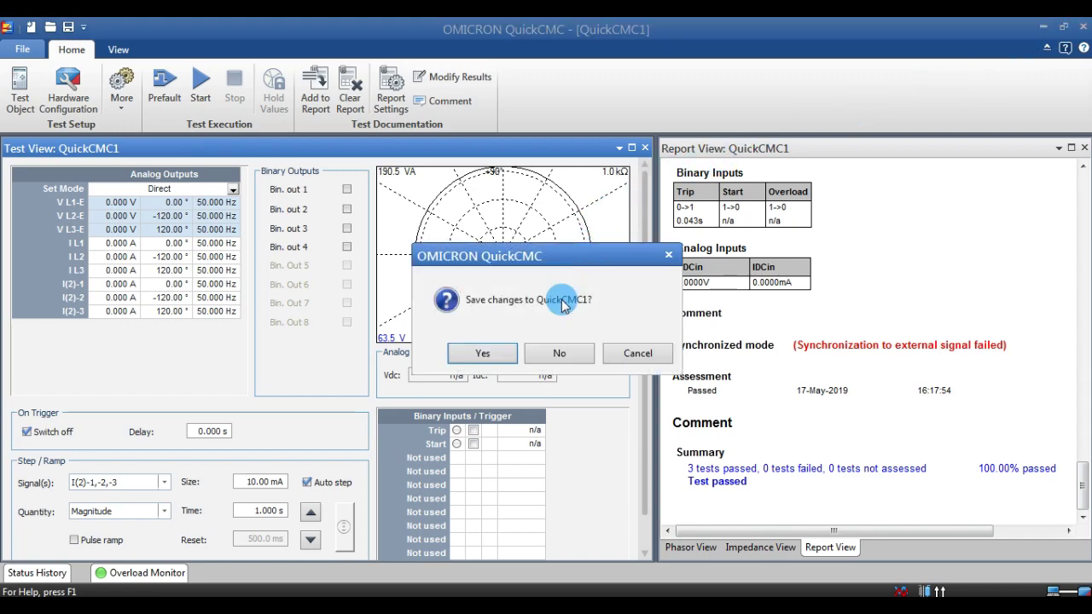
left_click(623, 355)
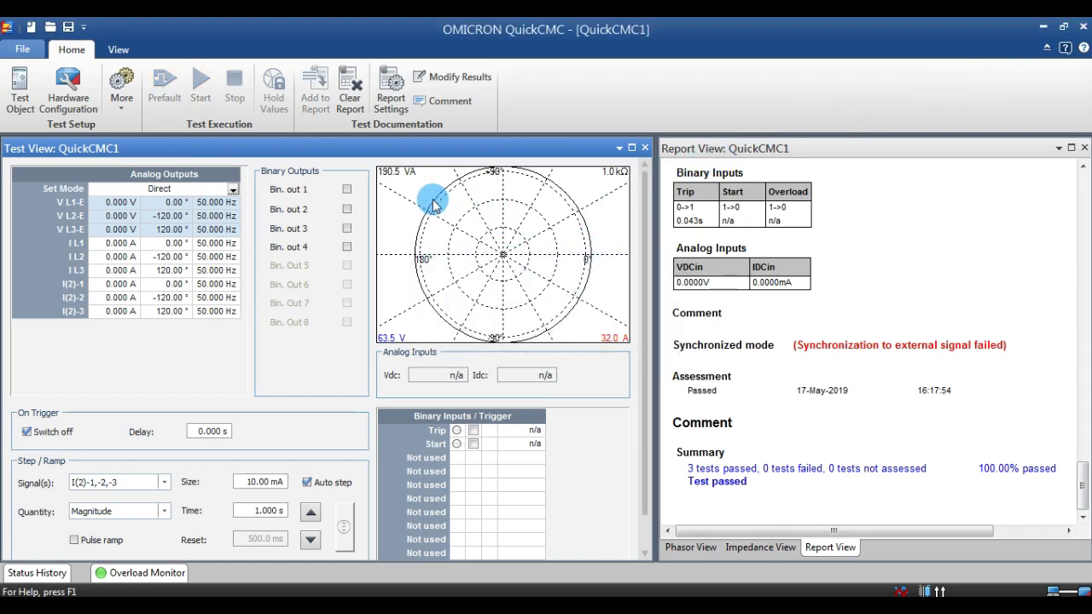
left_click(23, 51)
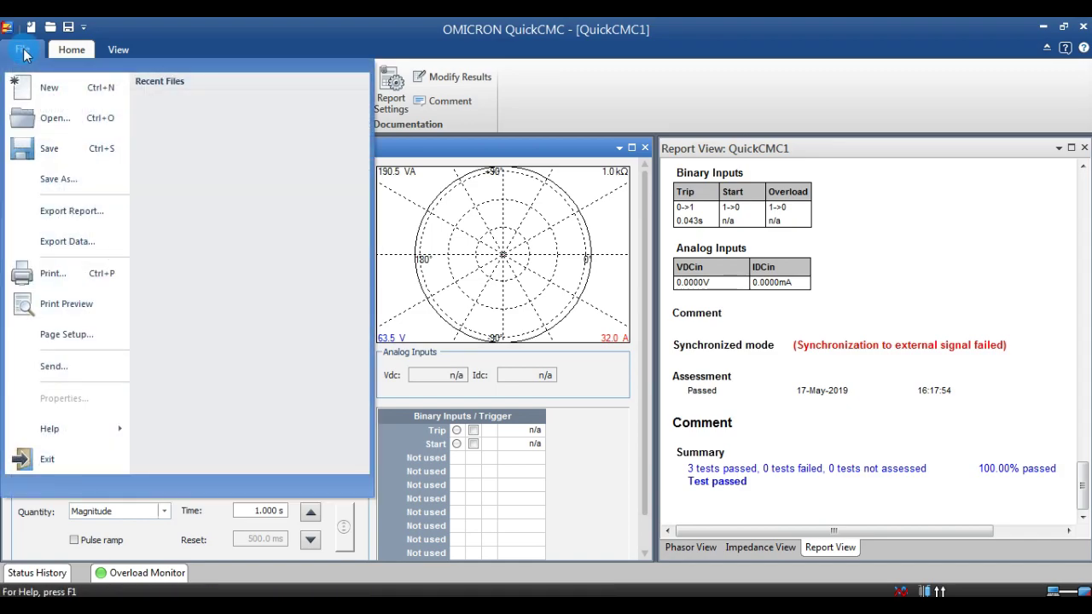
left_click(84, 211)
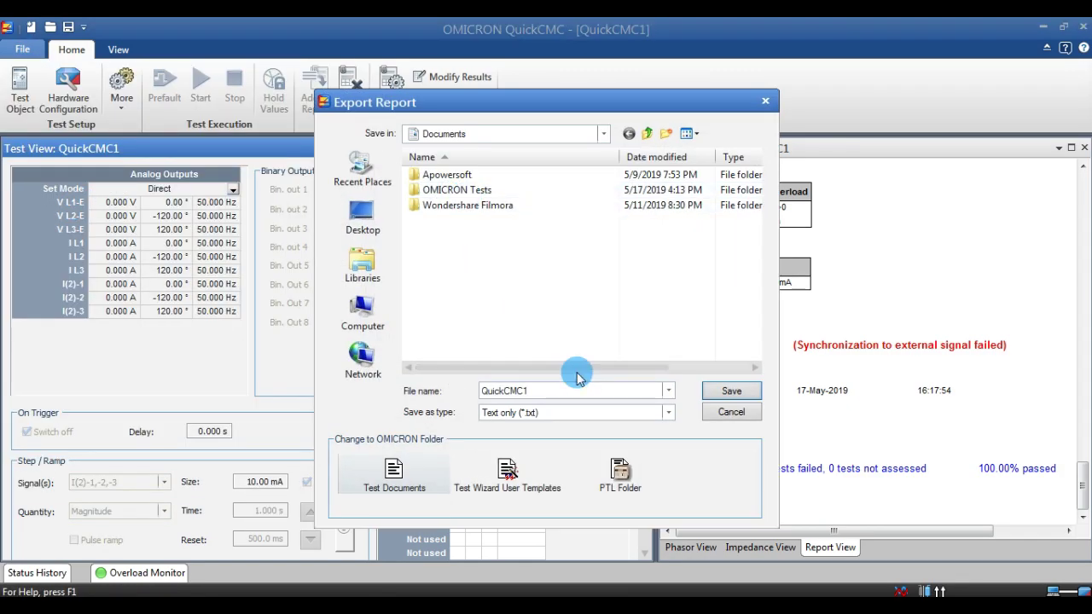
left_click(606, 418)
left_click(577, 442)
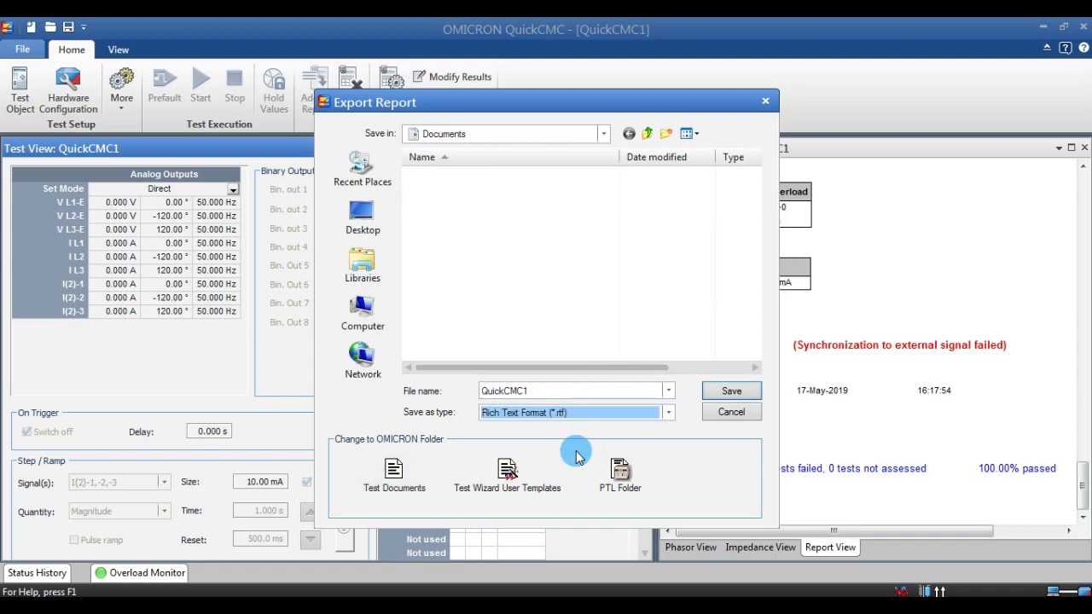
double_click(553, 391)
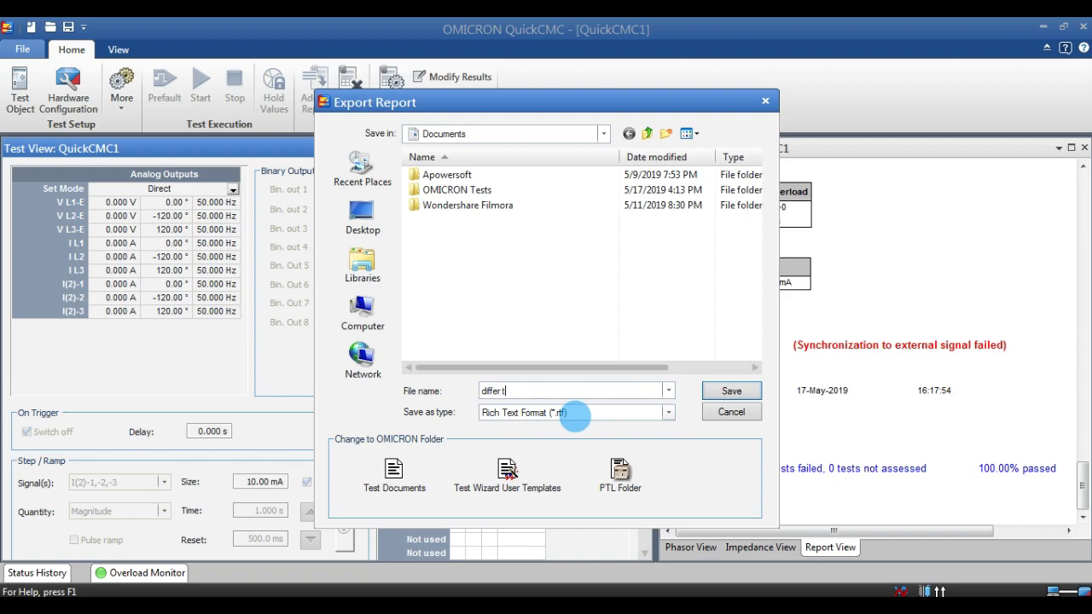
left_click(732, 391)
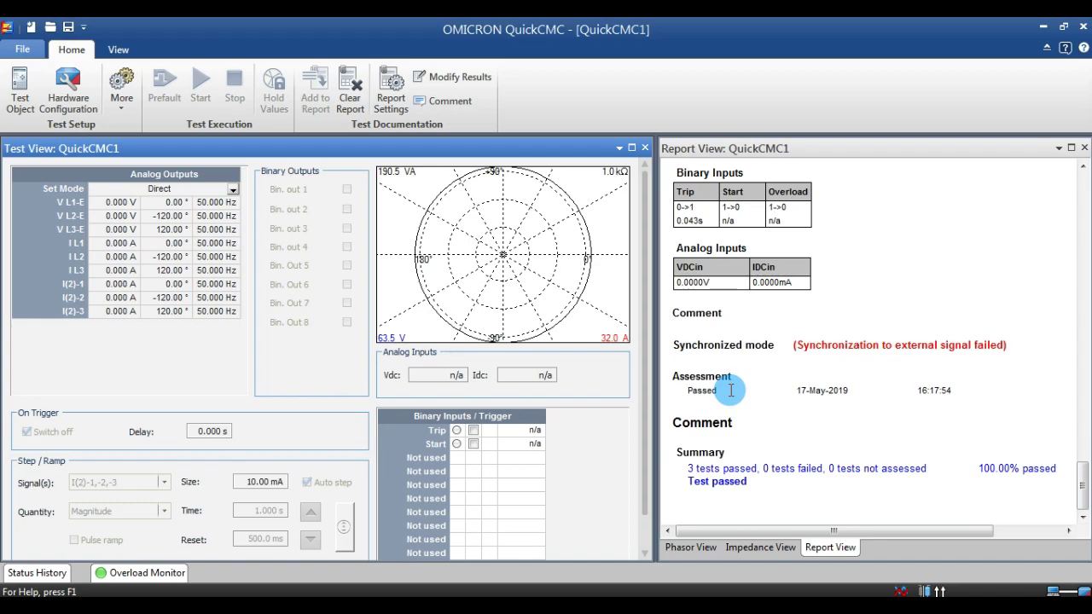
left_click_drag(1082, 478, 1083, 431)
scroll(1082, 430, "down", 7)
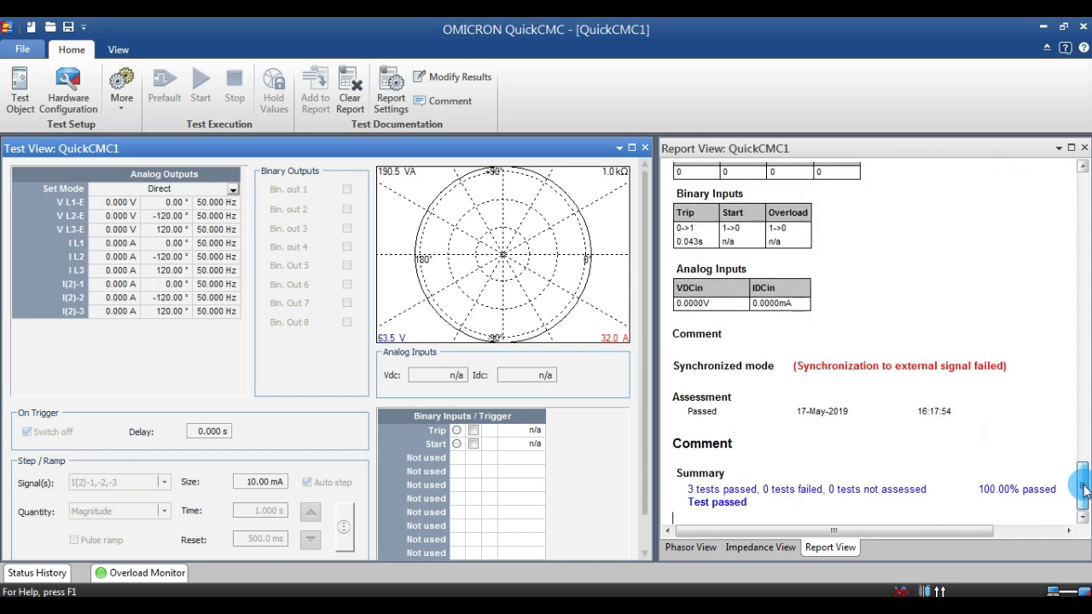
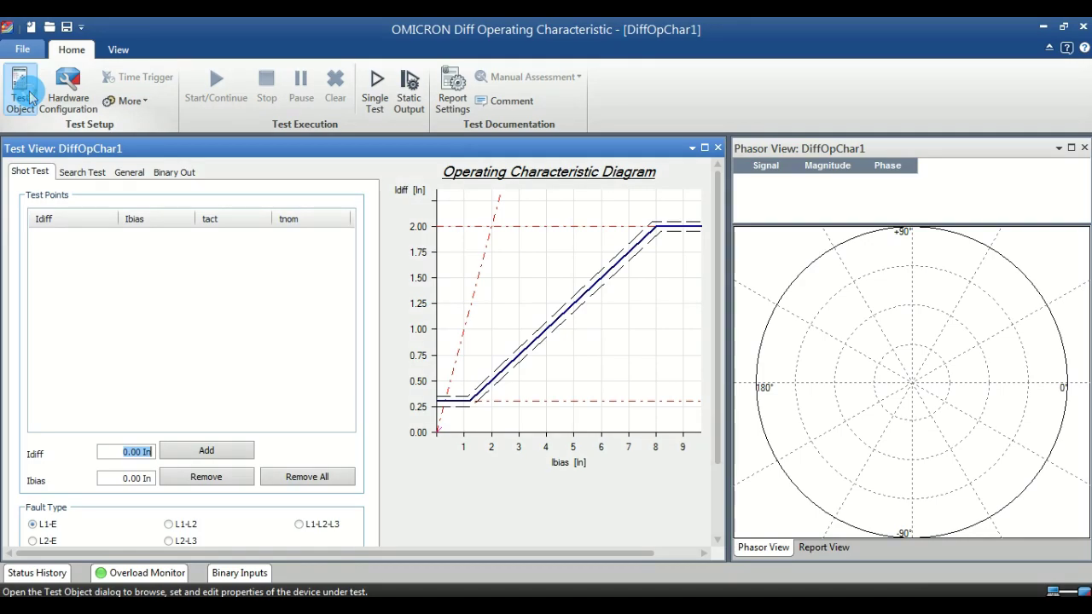
- In Diff Operating Characteristic, open the test object's RIO Differential protection parameters for editing
left_click(30, 97)
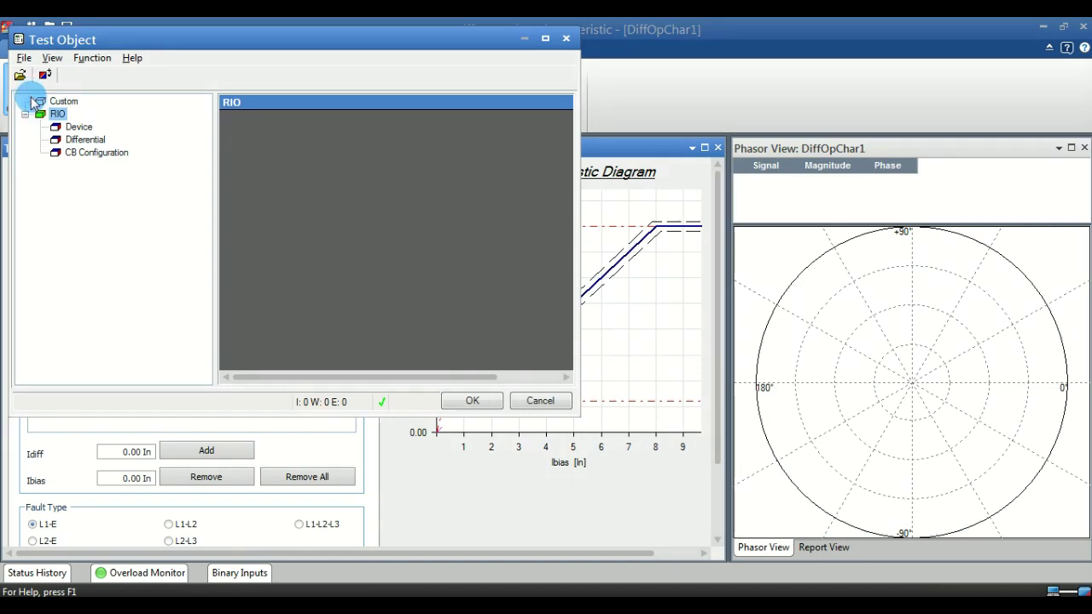
left_click(85, 140)
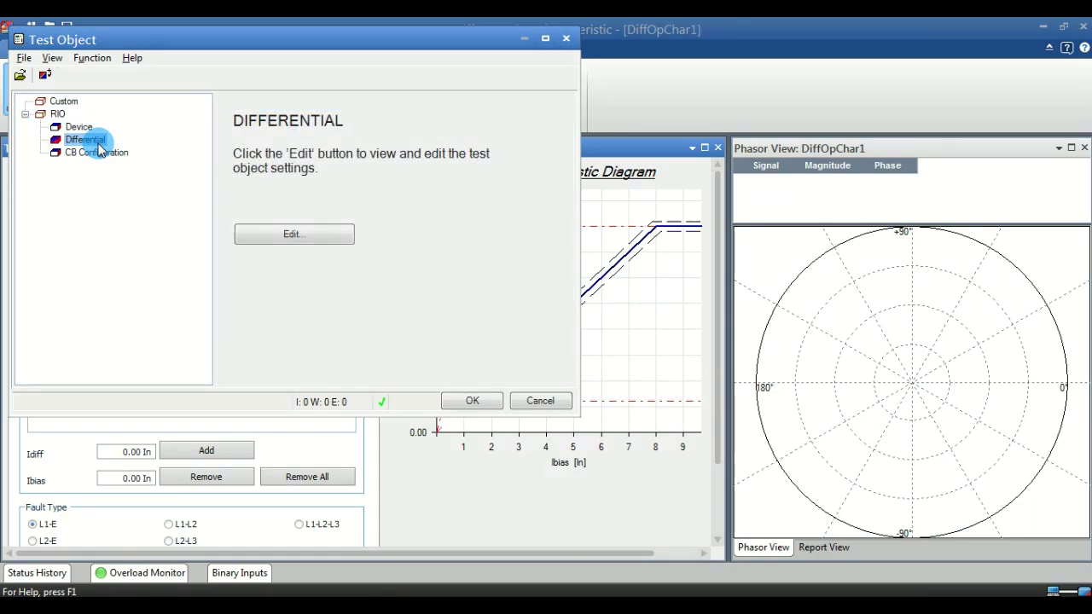
double_click(99, 150)
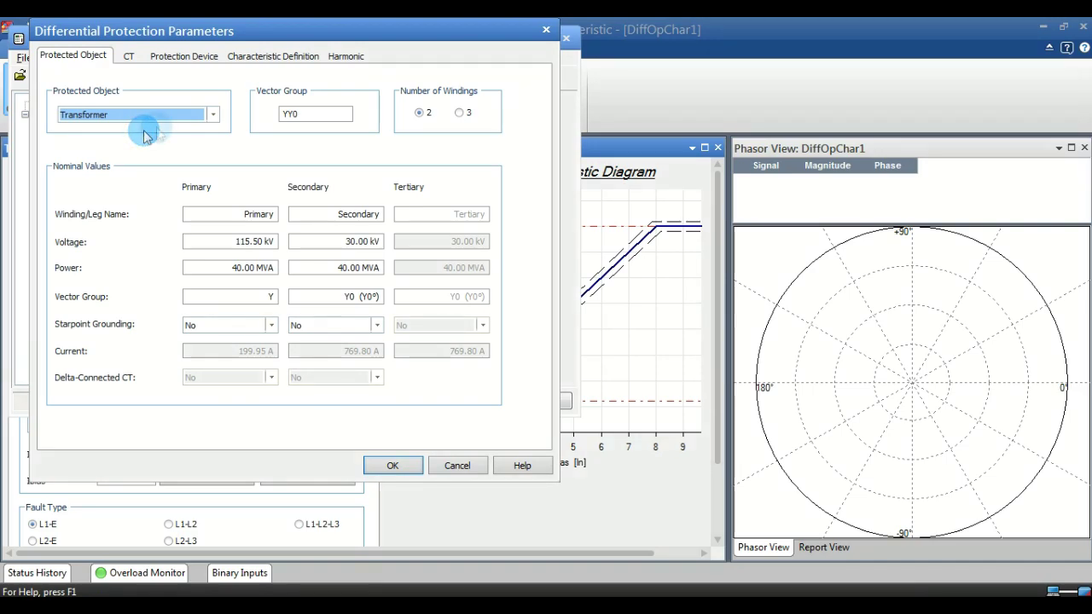
- Set the transformer's nominal voltages to 33 kV for the primary winding and 6.6 kV for the secondary winding
left_click(254, 242)
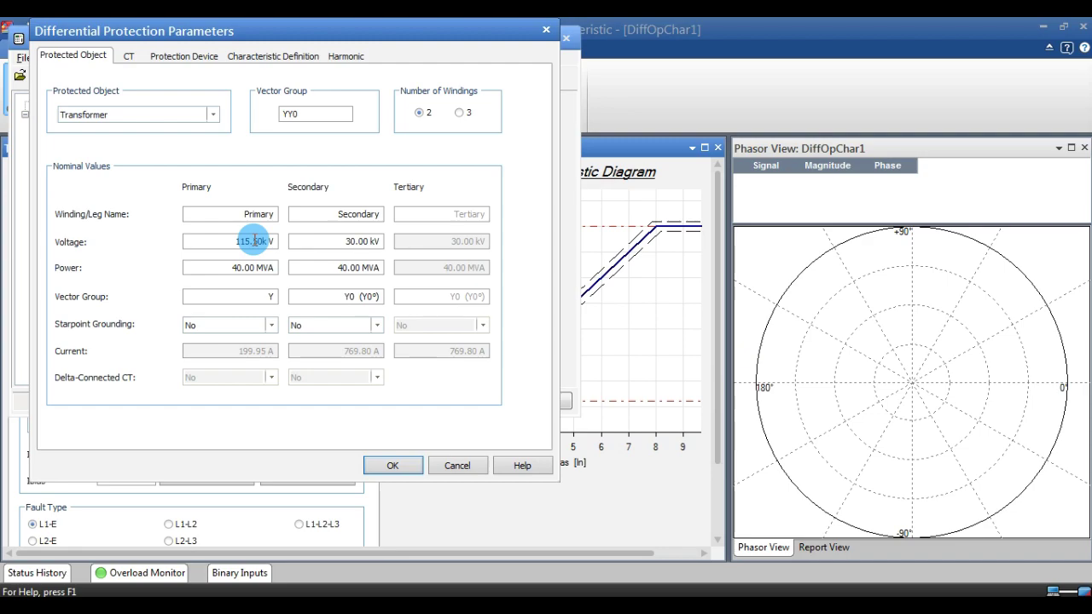
left_click_drag(270, 242, 183, 244)
type("33 000 V")
left_click(360, 241)
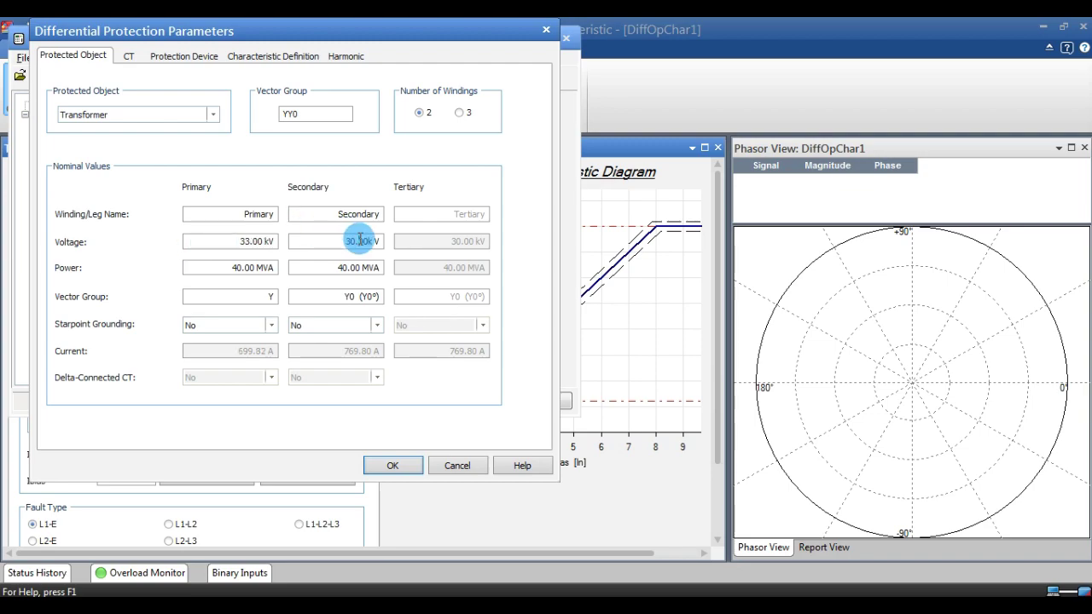
left_click_drag(378, 242, 316, 247)
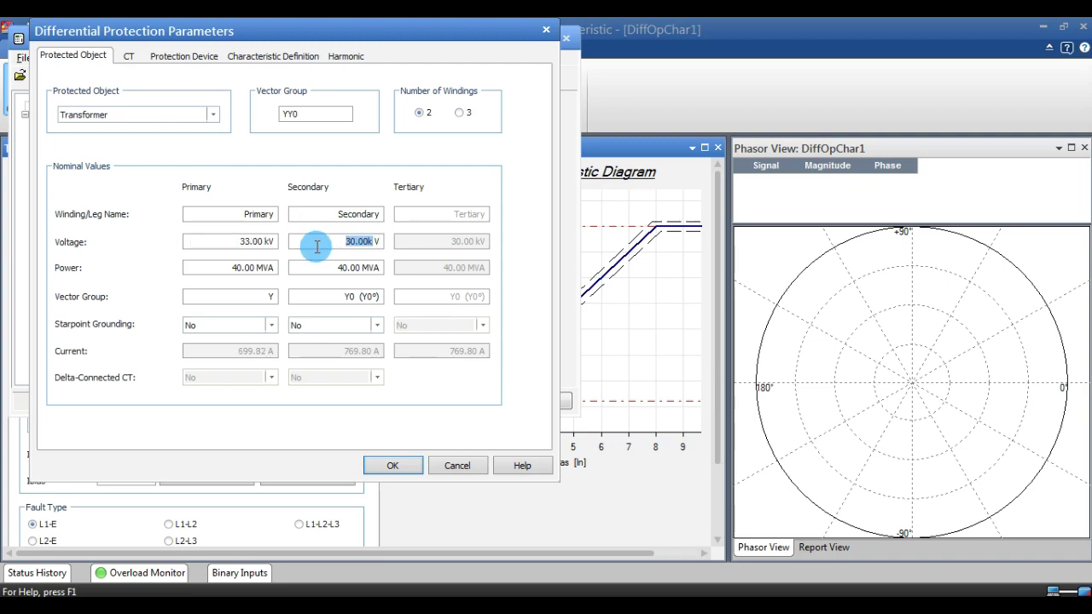
type("66")
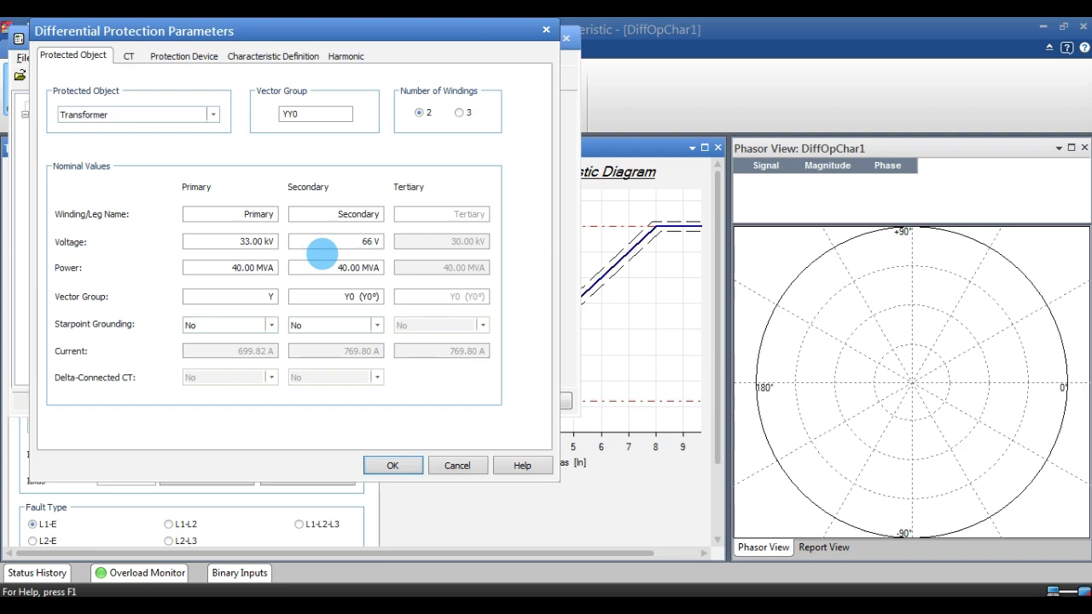
- Set the nominal power of both the secondary and primary windings to 25 MVA
left_click(341, 264)
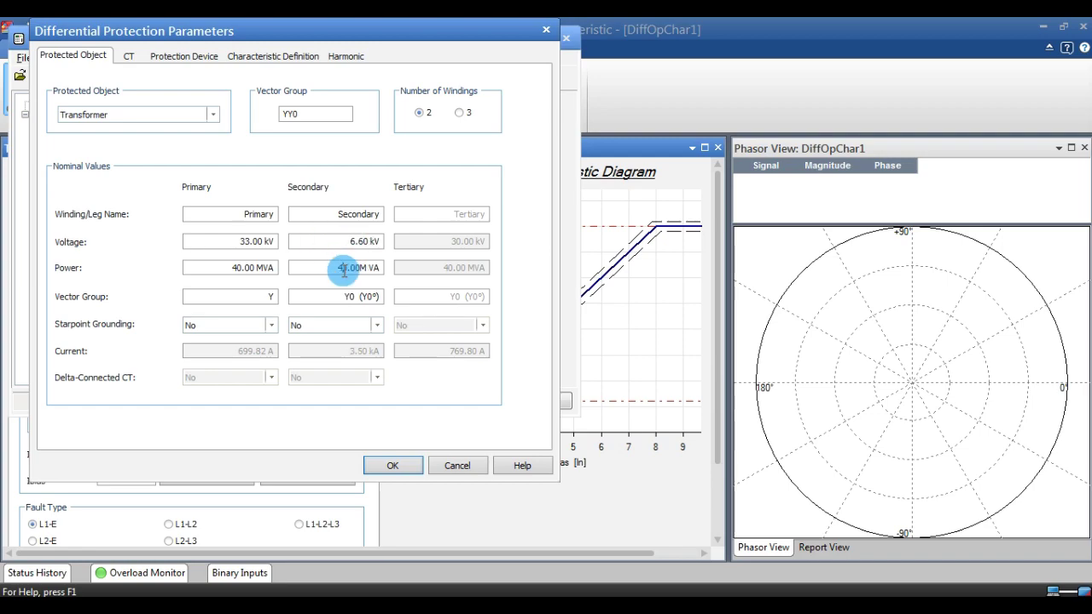
left_click_drag(338, 267, 365, 267)
left_click(344, 268)
type("25")
left_click(249, 271)
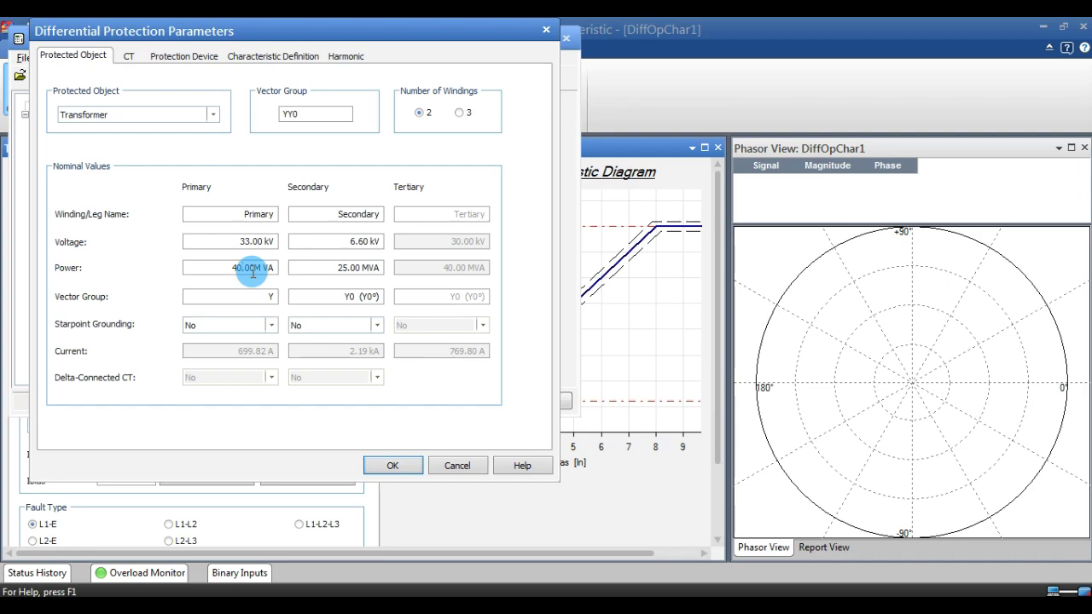
type("25")
- Set the transformer's vector group to DY11, with D for the primary winding and Y11 for the secondary
left_click(268, 294)
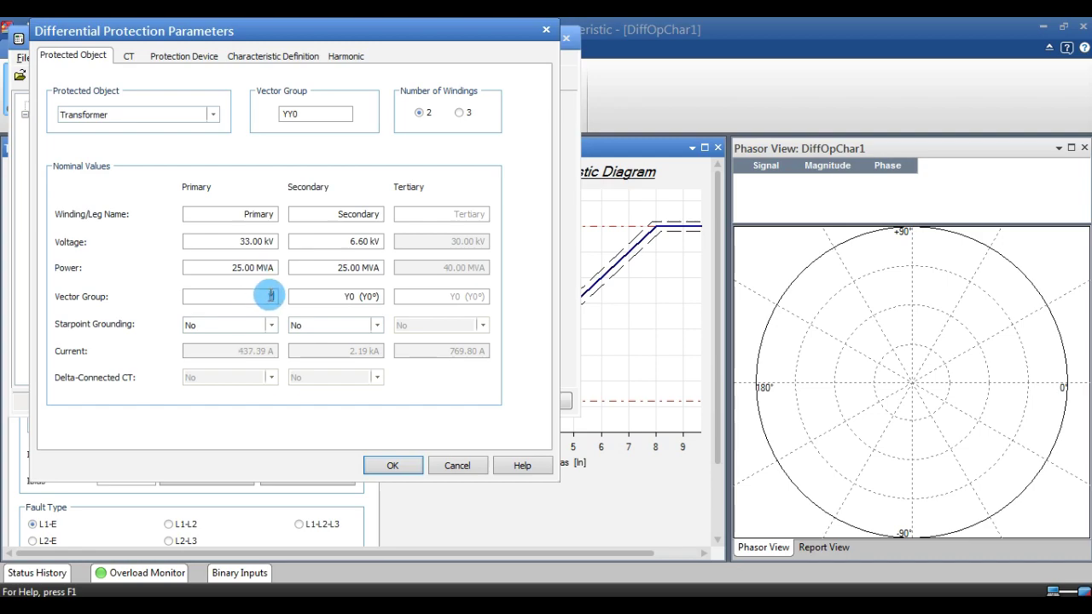
type("D")
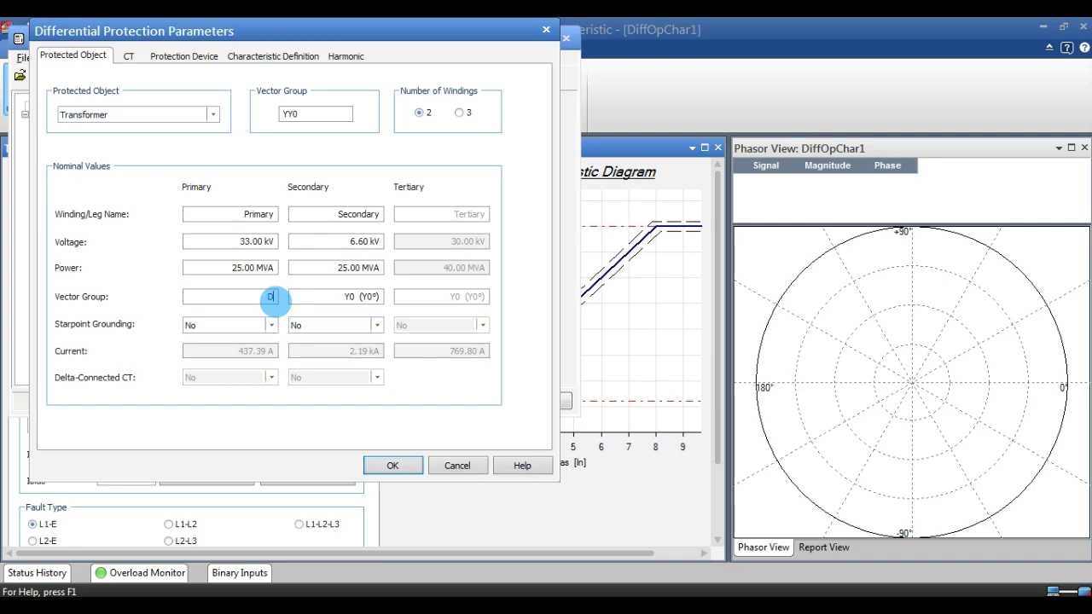
left_click(357, 296)
key("BackSpace")
type("11")
left_click(362, 268)
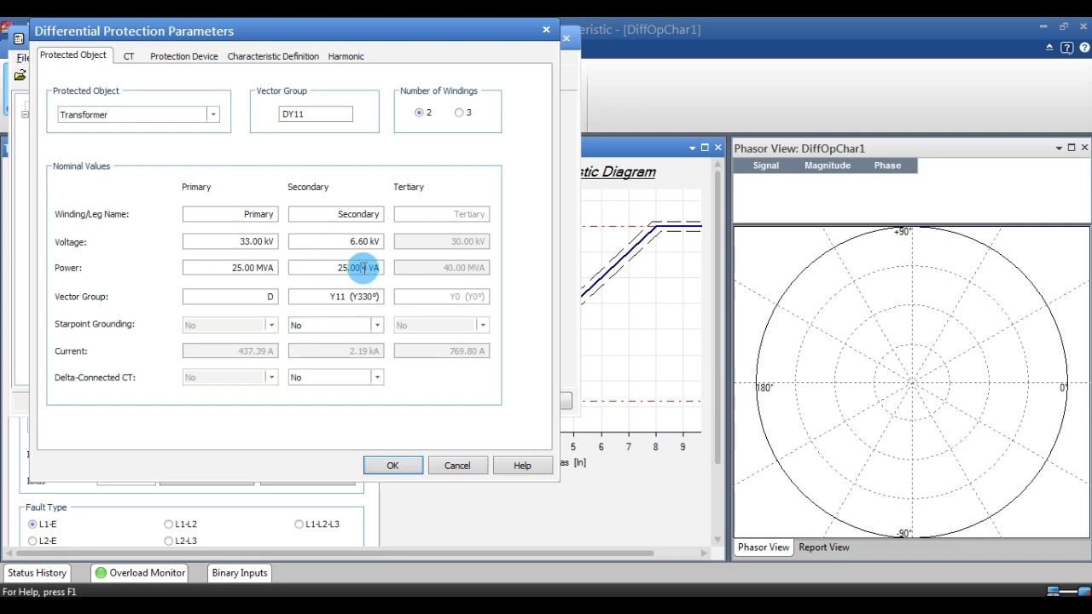
- Set the starpoint grounding of the secondary winding to Yes
left_click(337, 326)
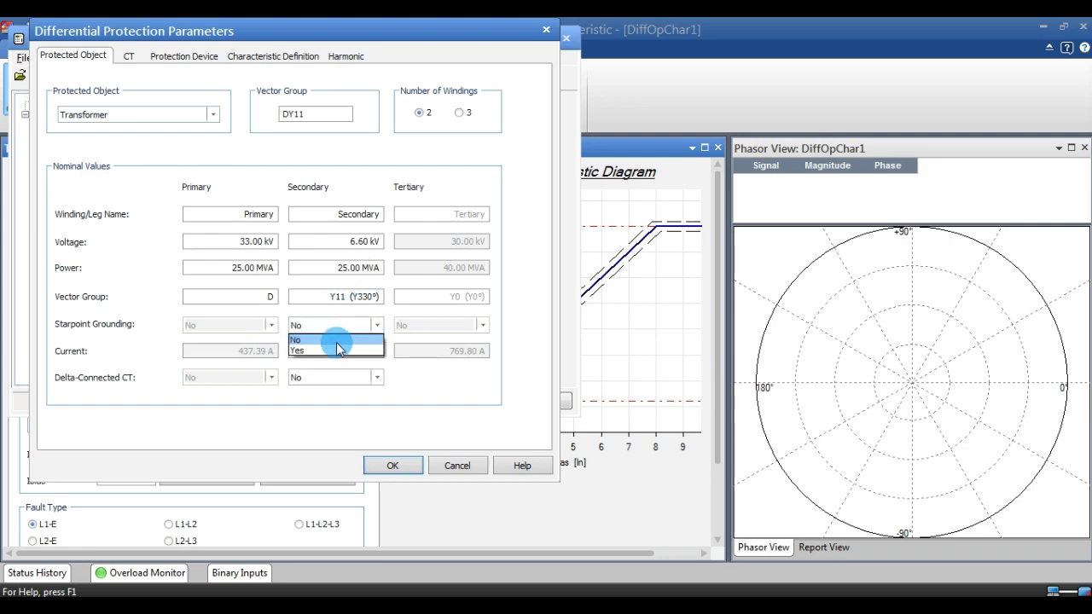
left_click(341, 350)
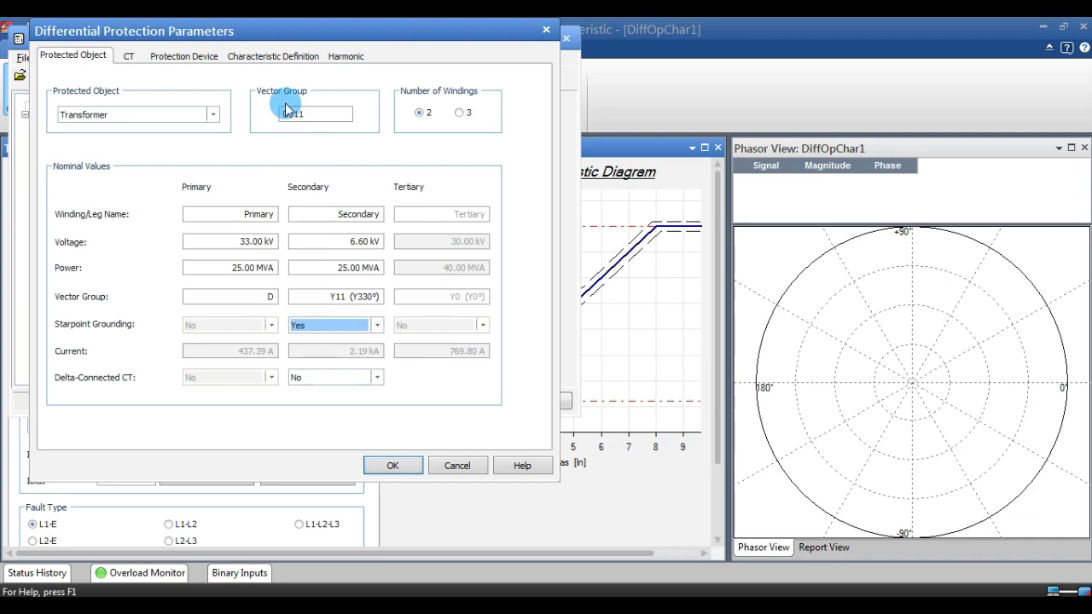
left_click(268, 296)
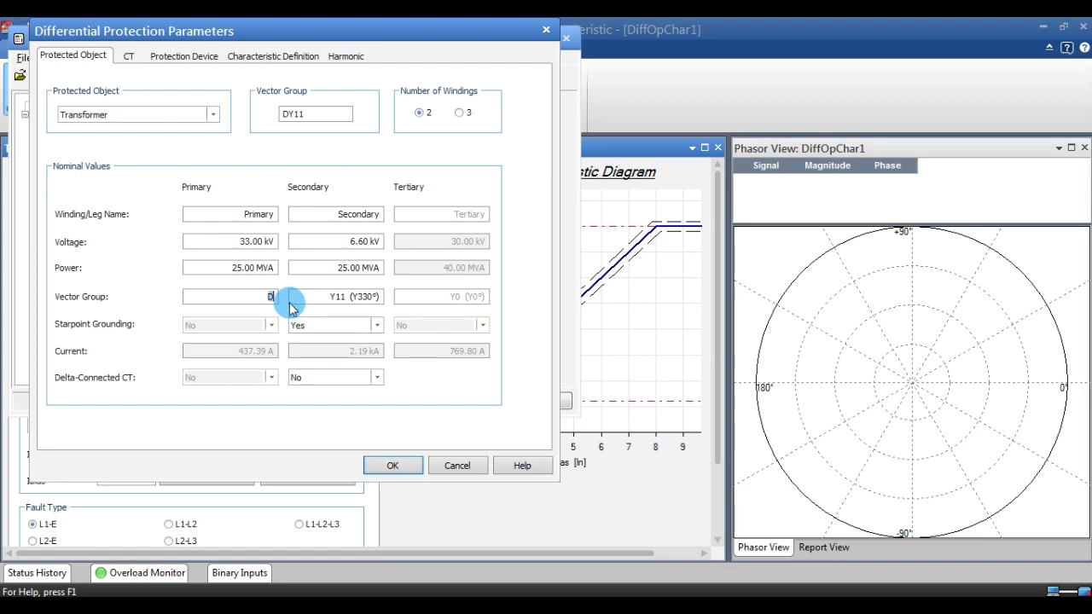
- Try vector group Y for the primary winding, and return the winding to D
type("y")
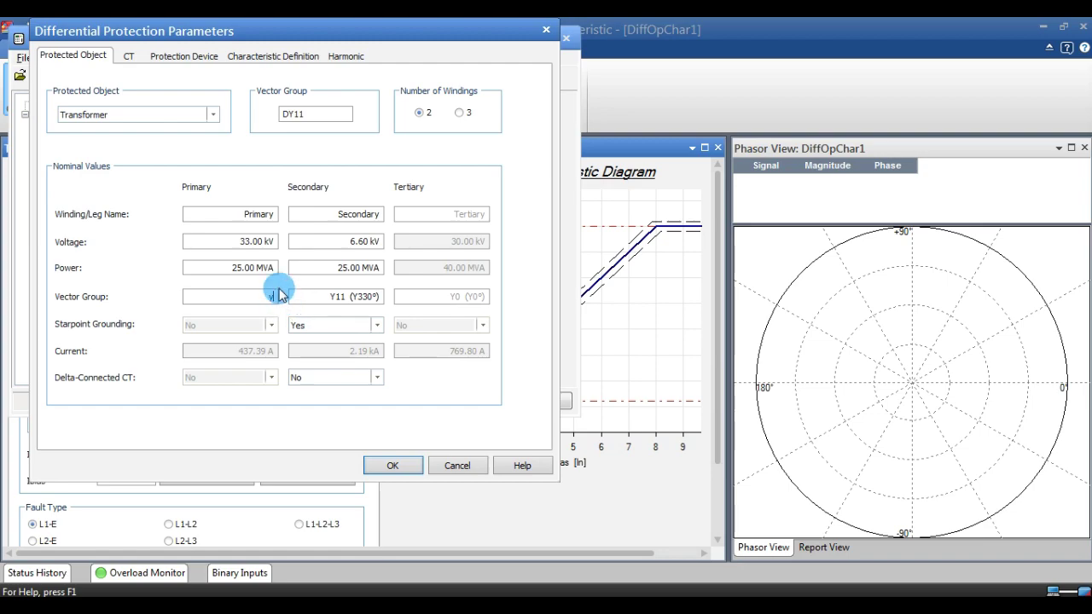
left_click(236, 267)
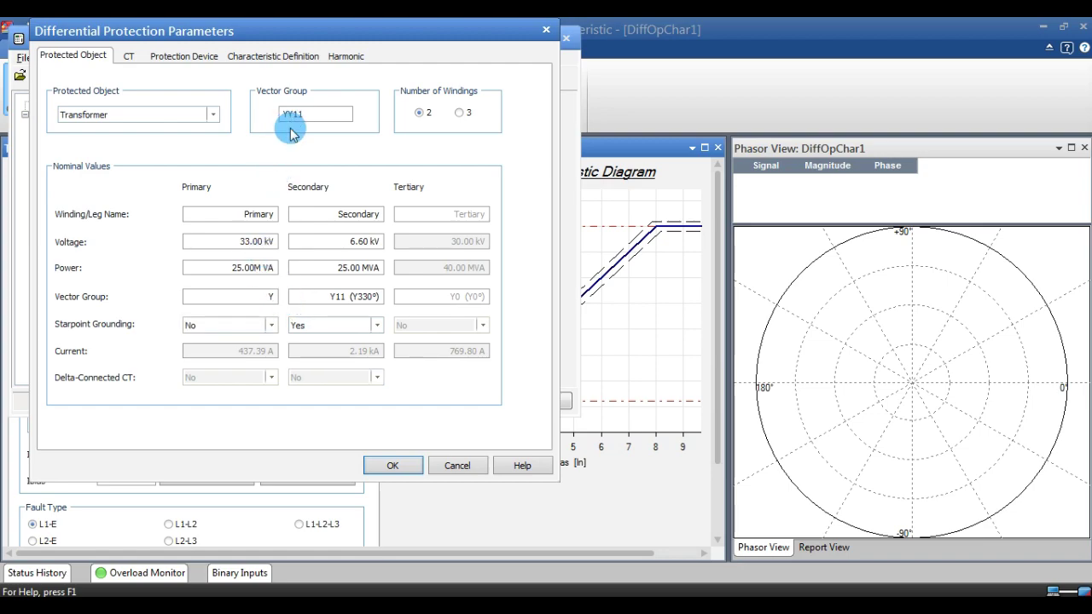
double_click(268, 297)
type("d")
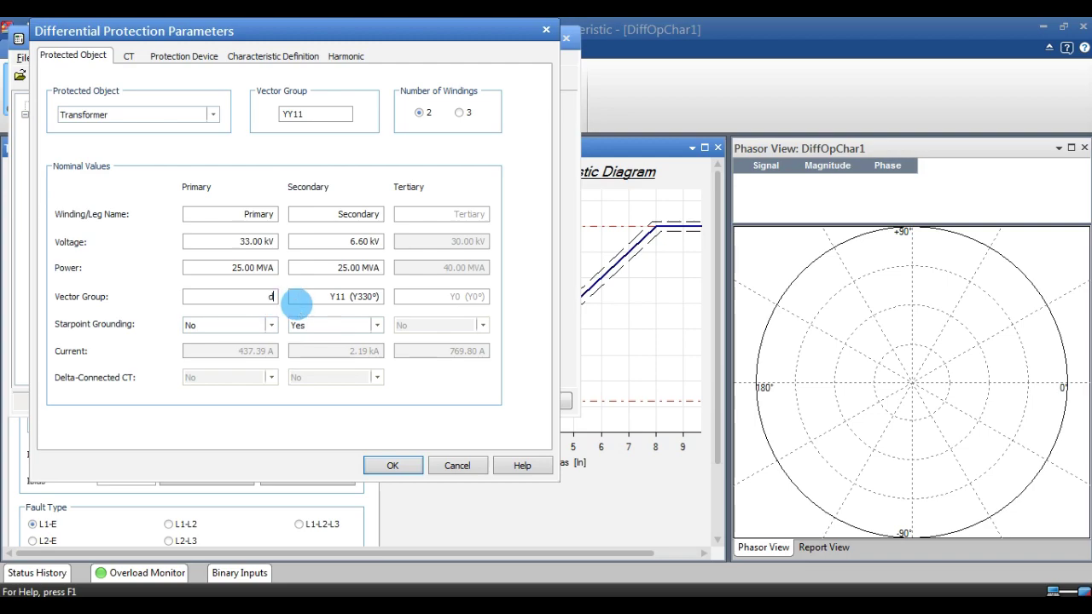
left_click(260, 268)
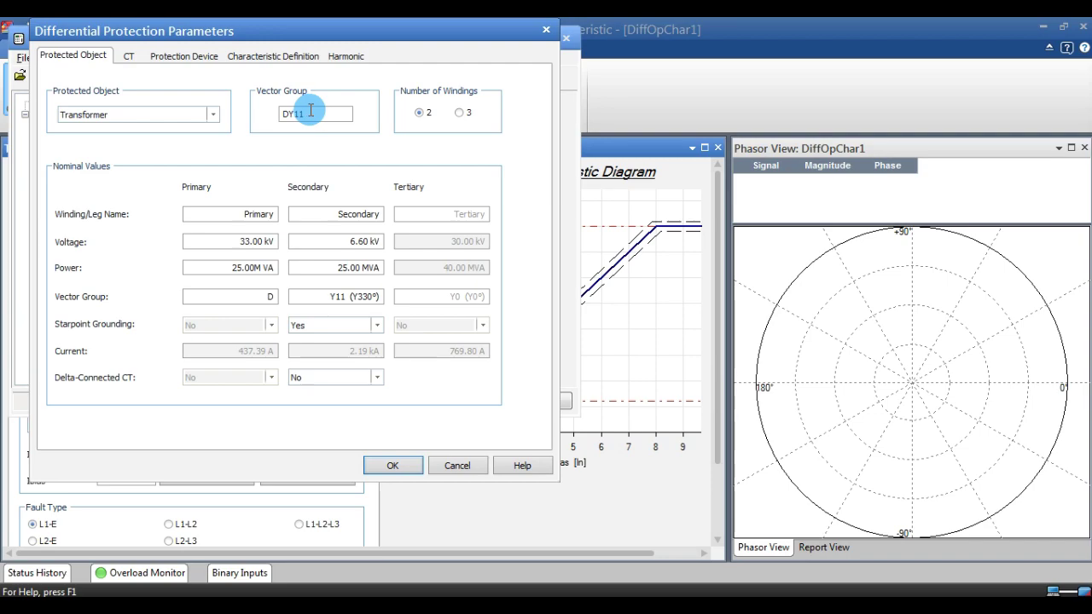
- Set the CT nominal primary current to 438 A for the primary winding and 2080 A for the secondary winding
left_click(139, 60)
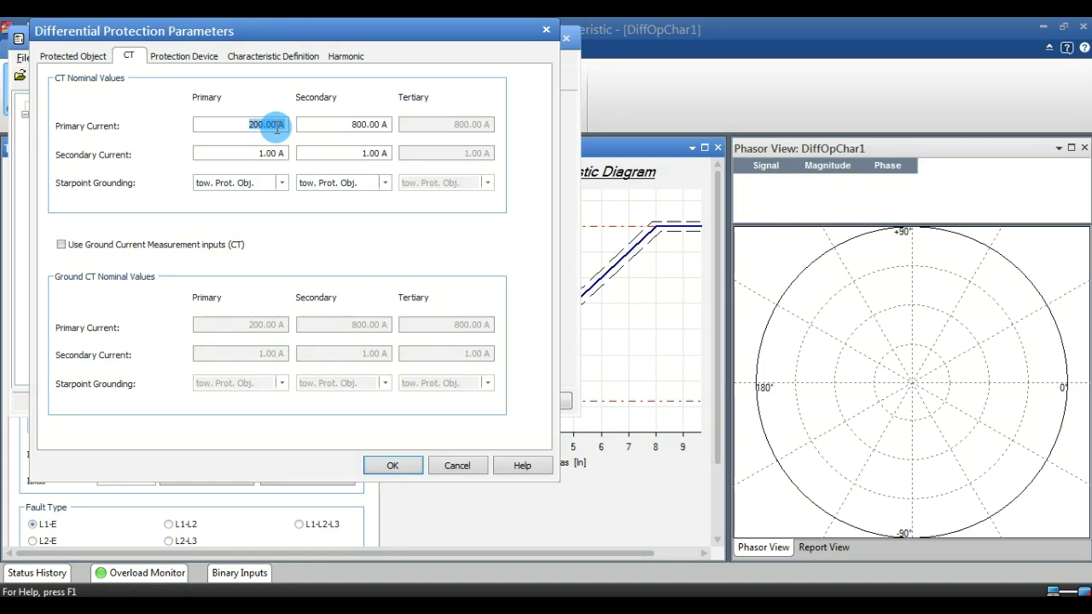
type("438")
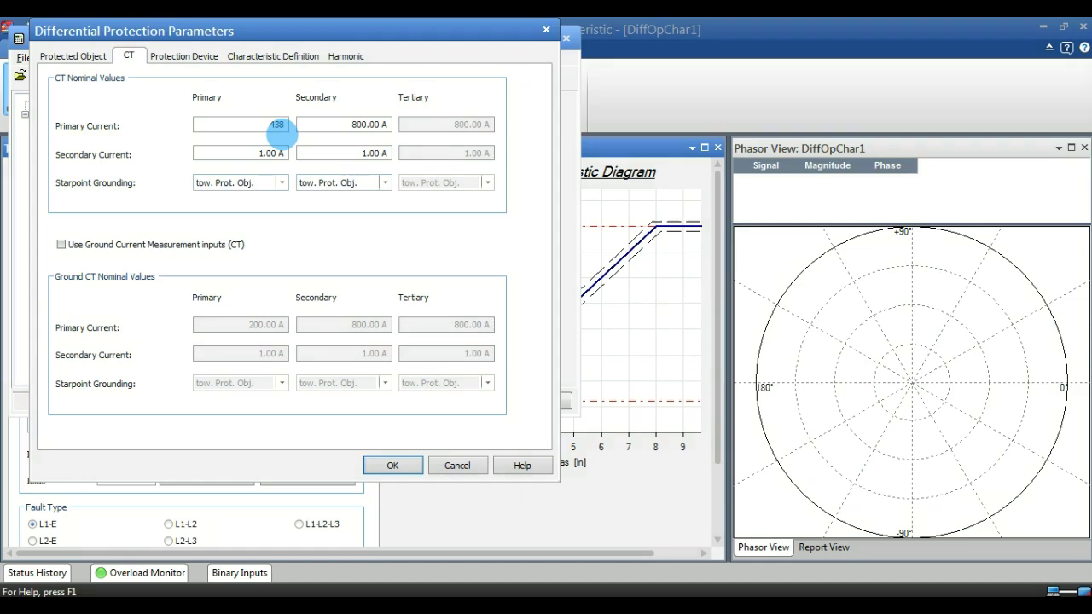
left_click(267, 153)
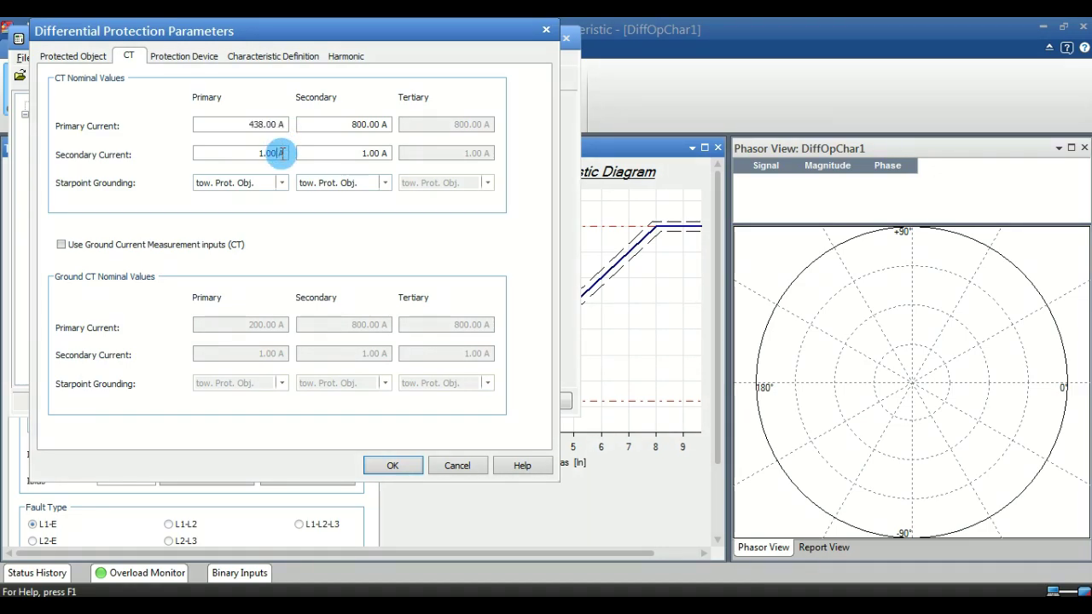
left_click(366, 124)
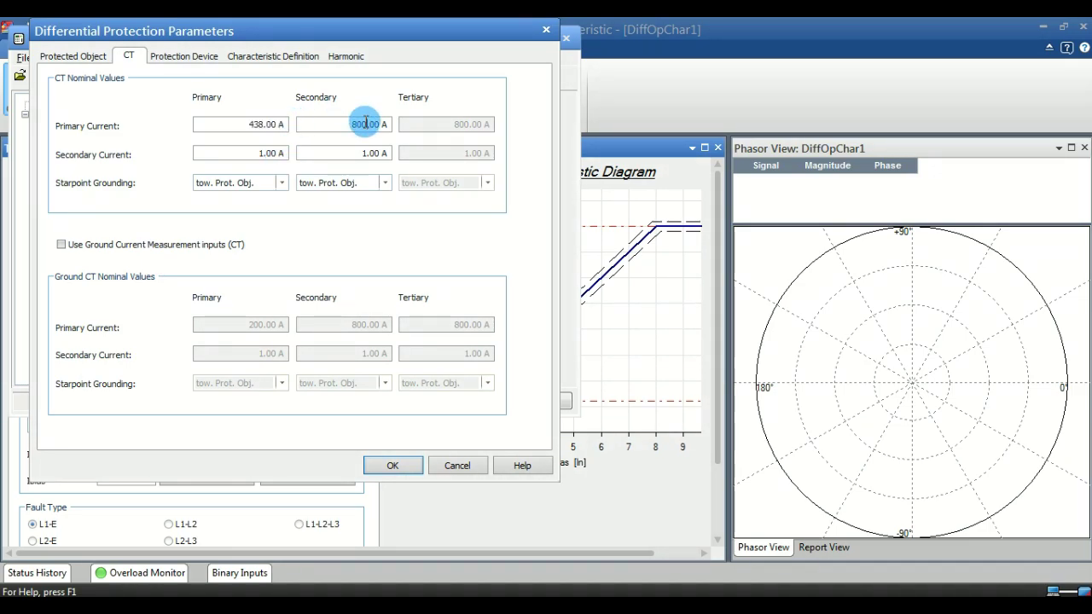
double_click(366, 124)
type("20")
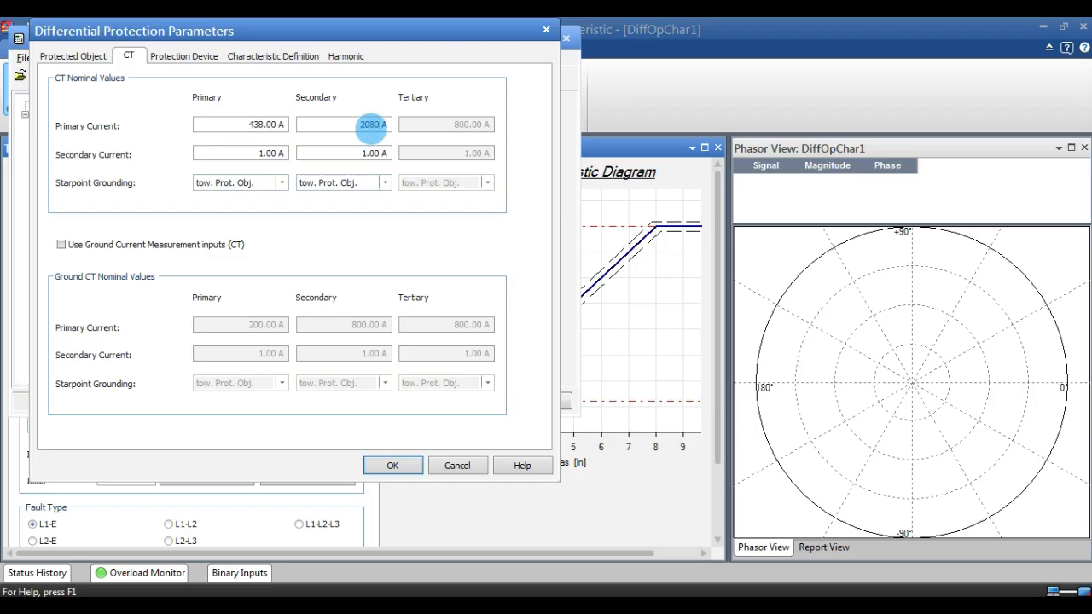
left_click(371, 152)
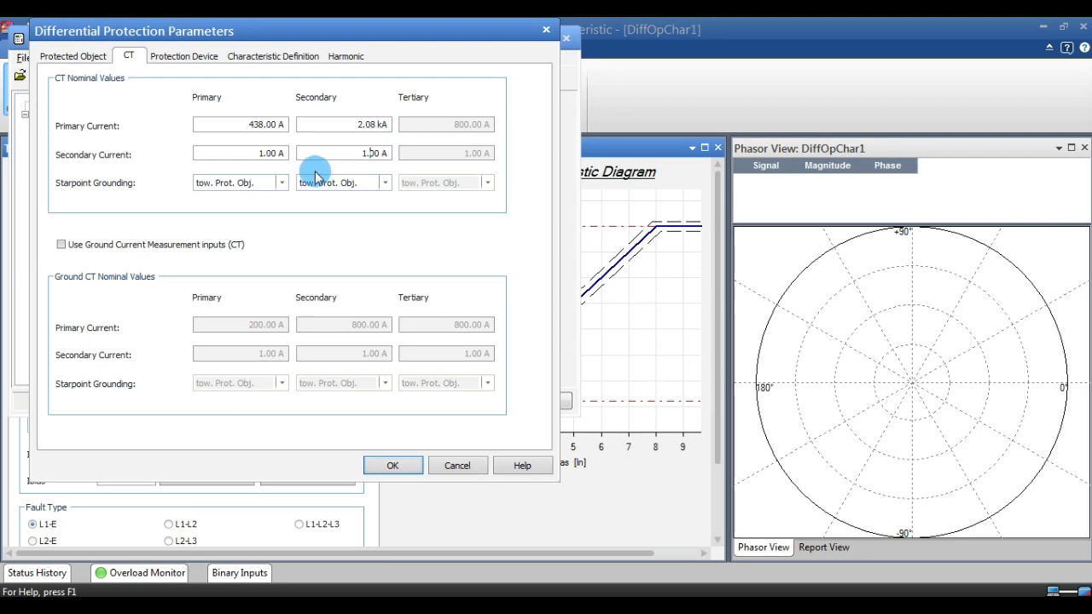
- Set the protection device's Ibias calculation to (Ip - Is)/K1 with a factor K1 of 2.0
left_click(184, 57)
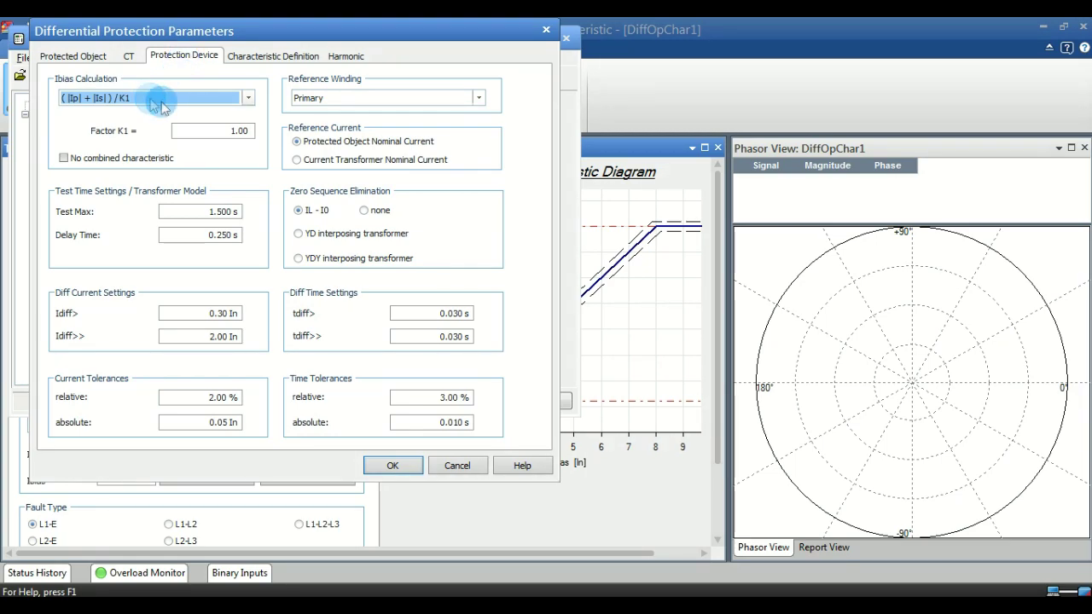
left_click(250, 100)
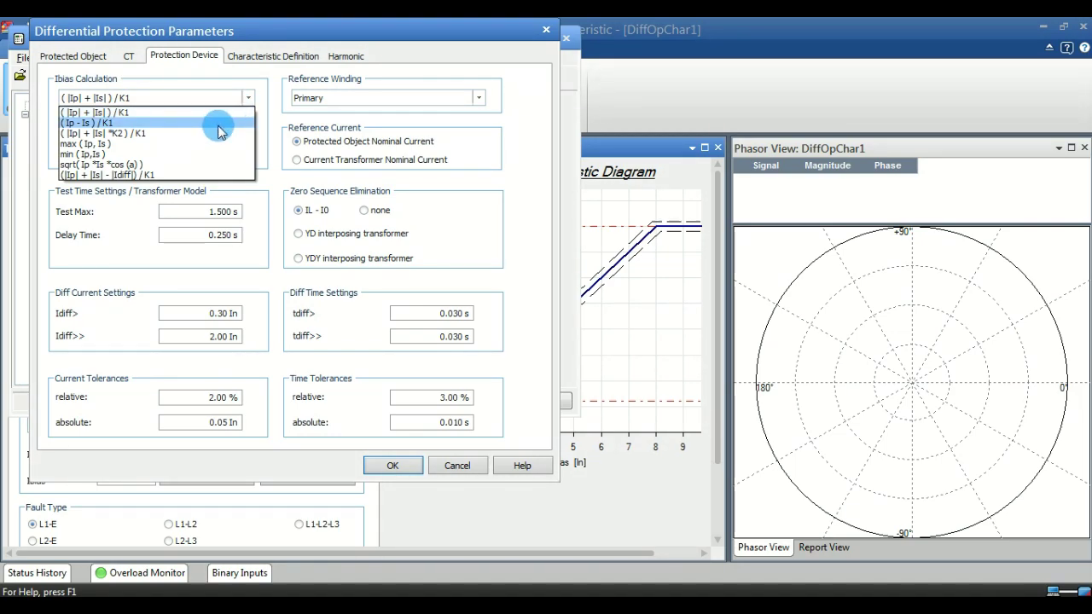
left_click(220, 123)
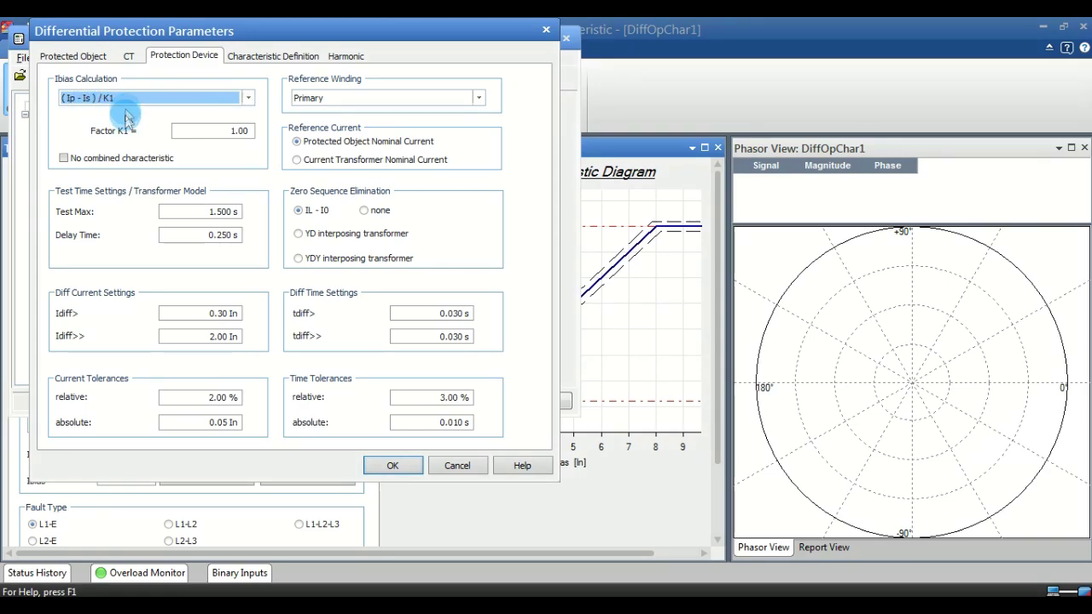
double_click(218, 131)
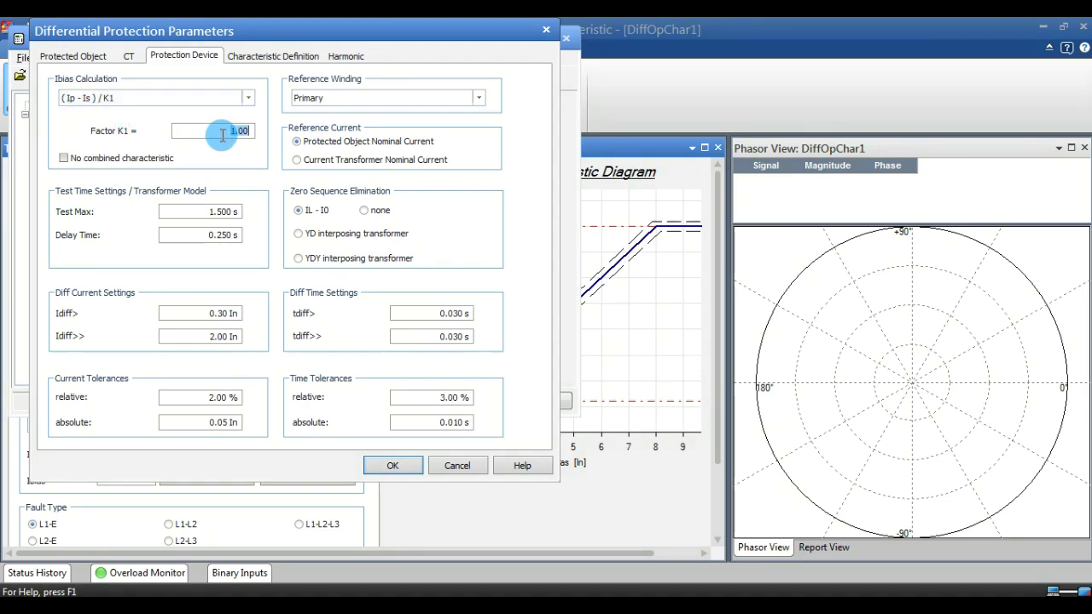
type("2.")
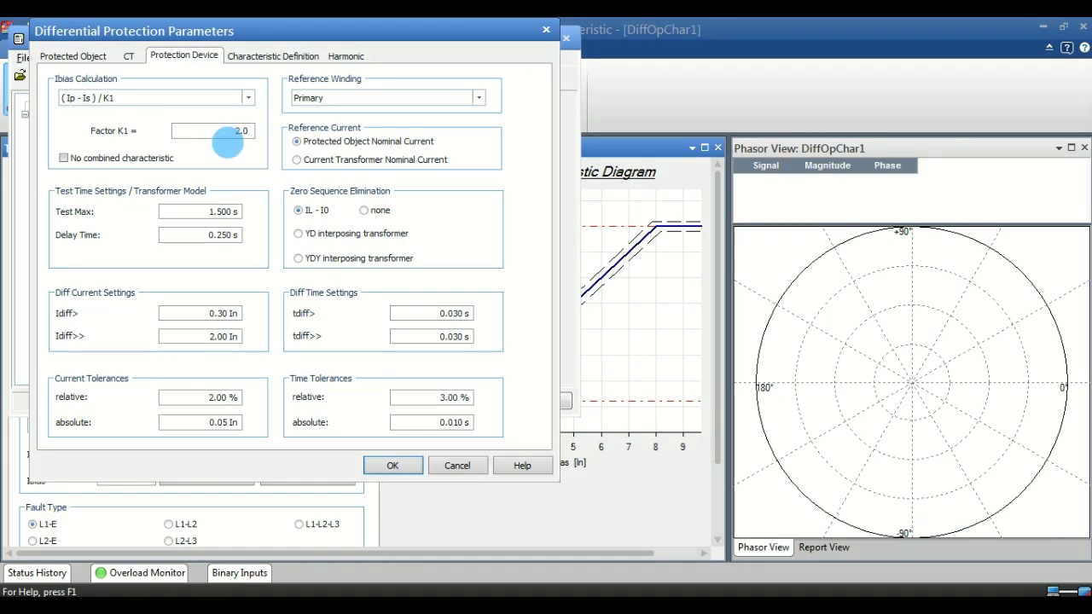
left_click(236, 99)
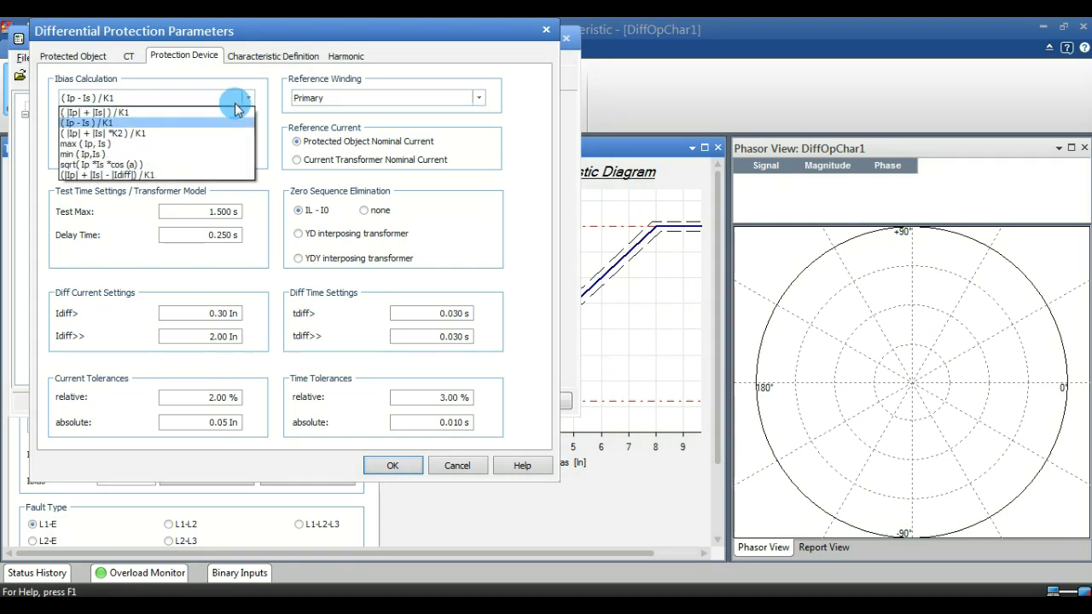
left_click(236, 102)
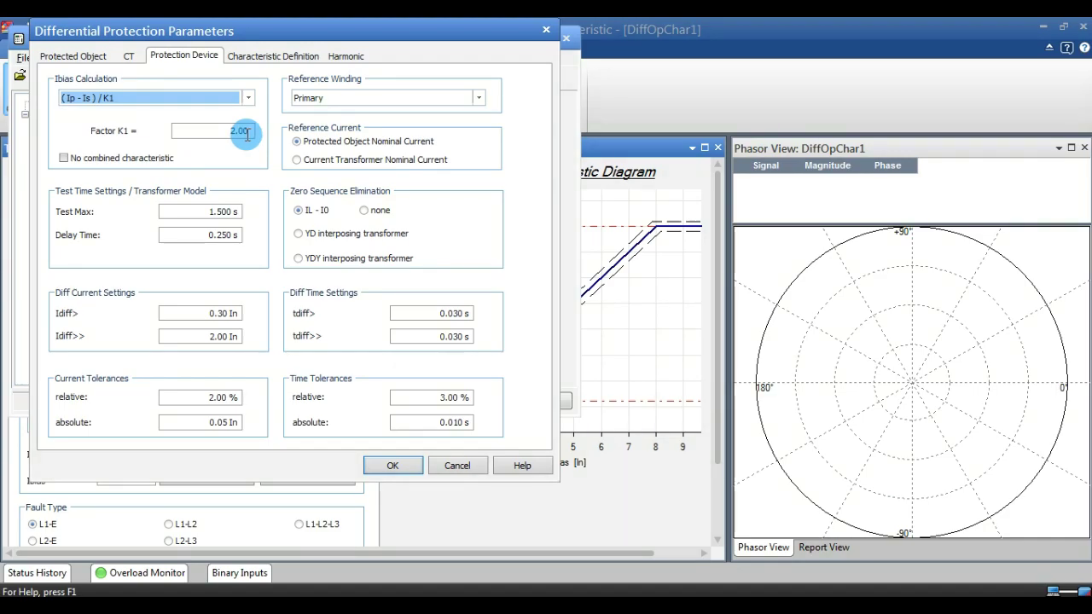
- Remove all defined segments of the operating characteristic and set the new start point's Idiff to 0.3 In
left_click(280, 57)
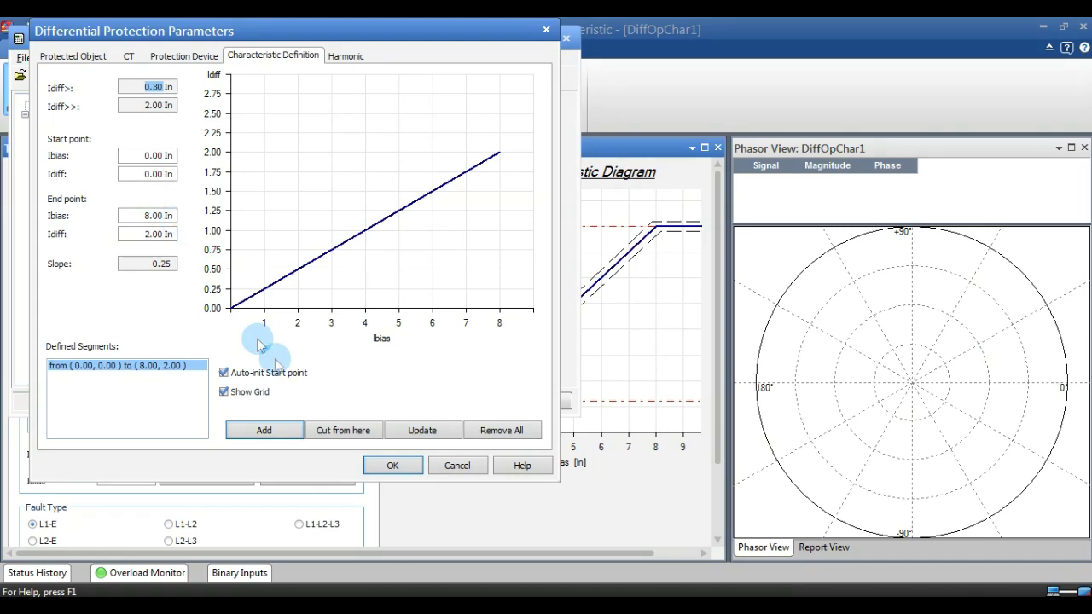
left_click(499, 431)
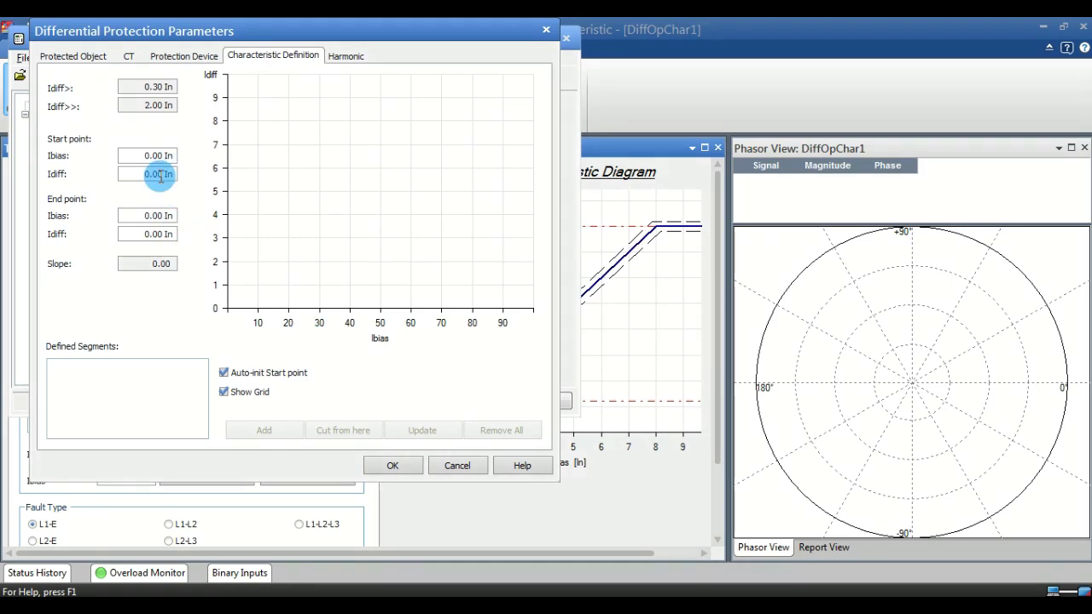
left_click_drag(161, 176, 161, 177)
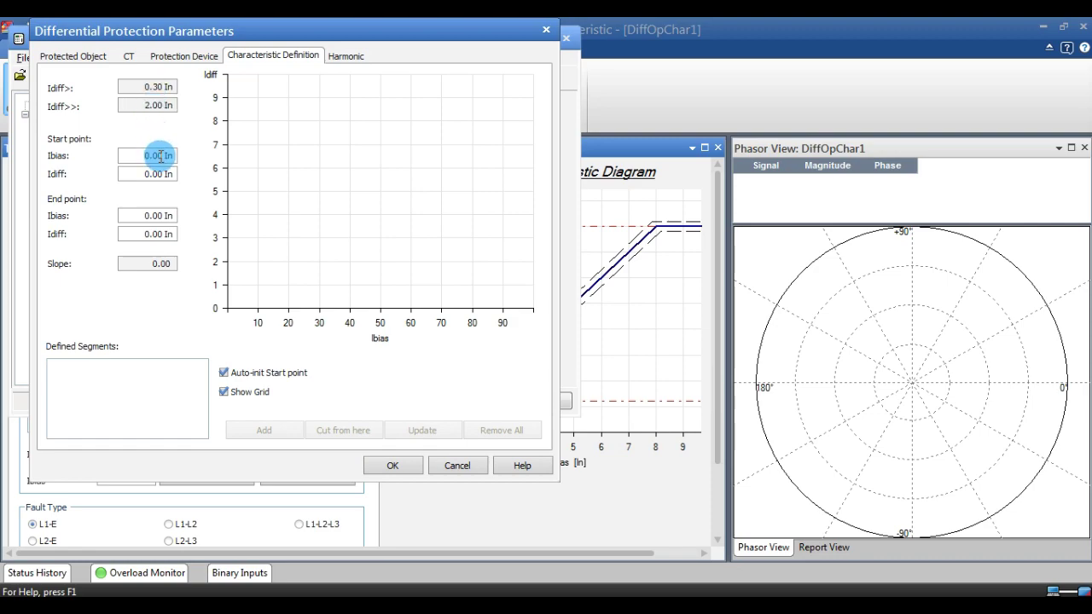
double_click(160, 175)
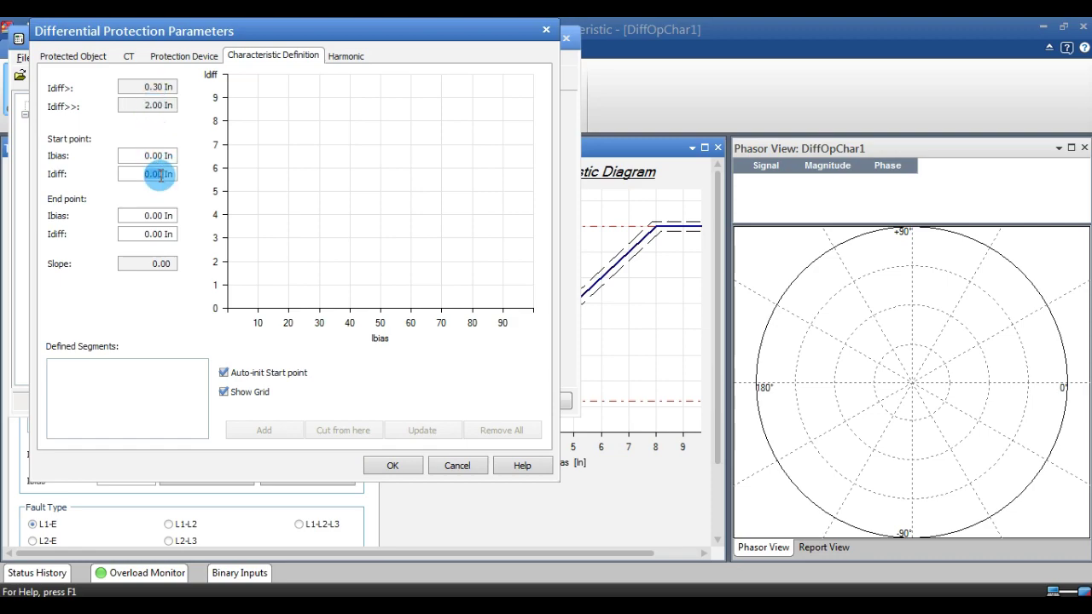
type("0.3")
- Set the first segment's end point to Ibias 0.5 In and Idiff 0.30 In, and add the segment
double_click(160, 216)
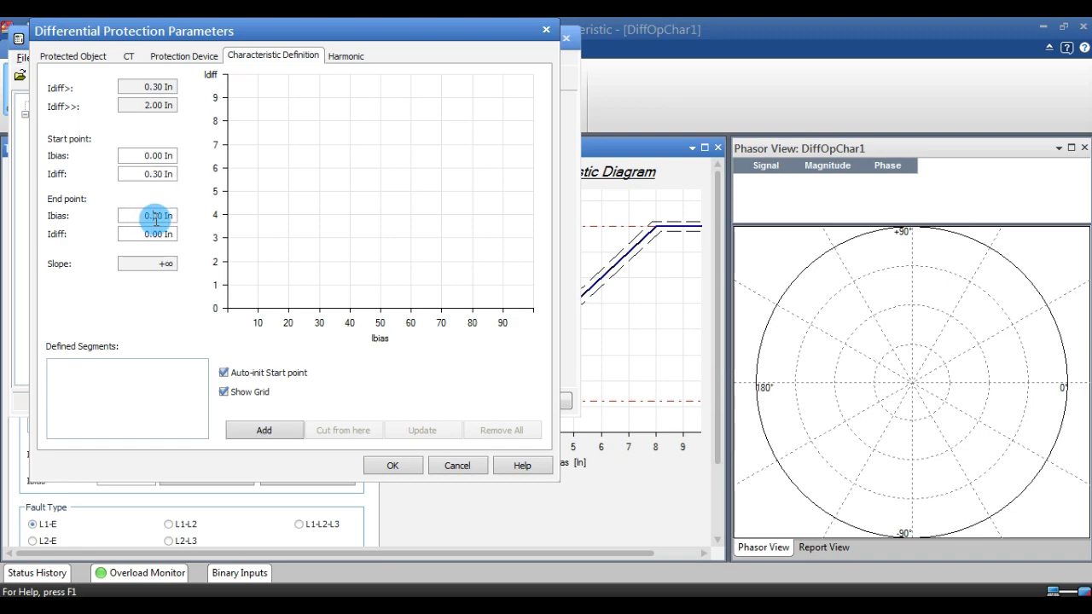
left_click(141, 215)
double_click(146, 215)
type("0.5")
left_click(150, 234)
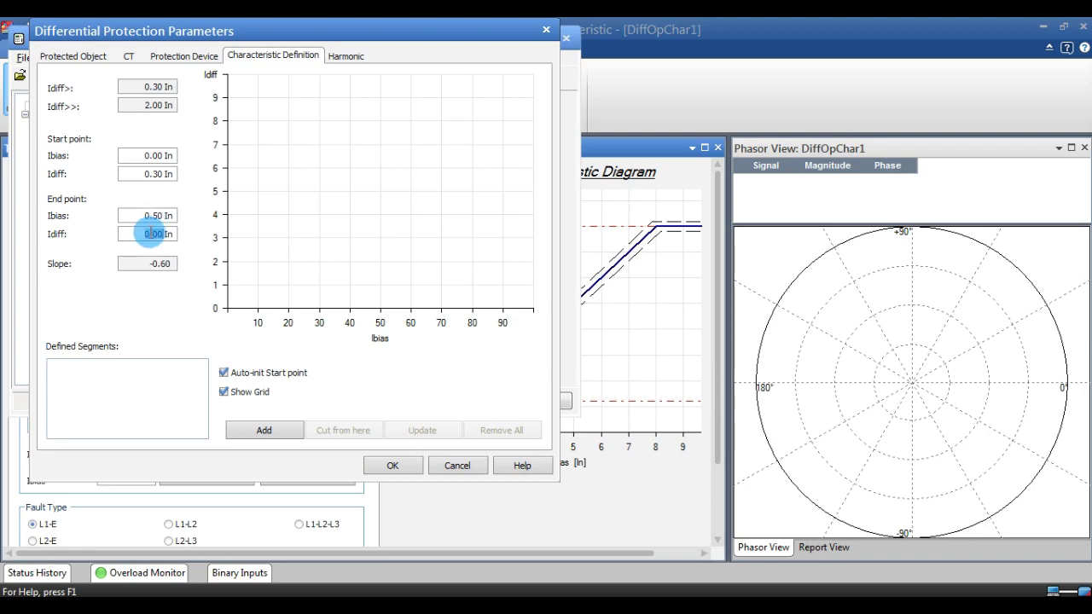
type("0.")
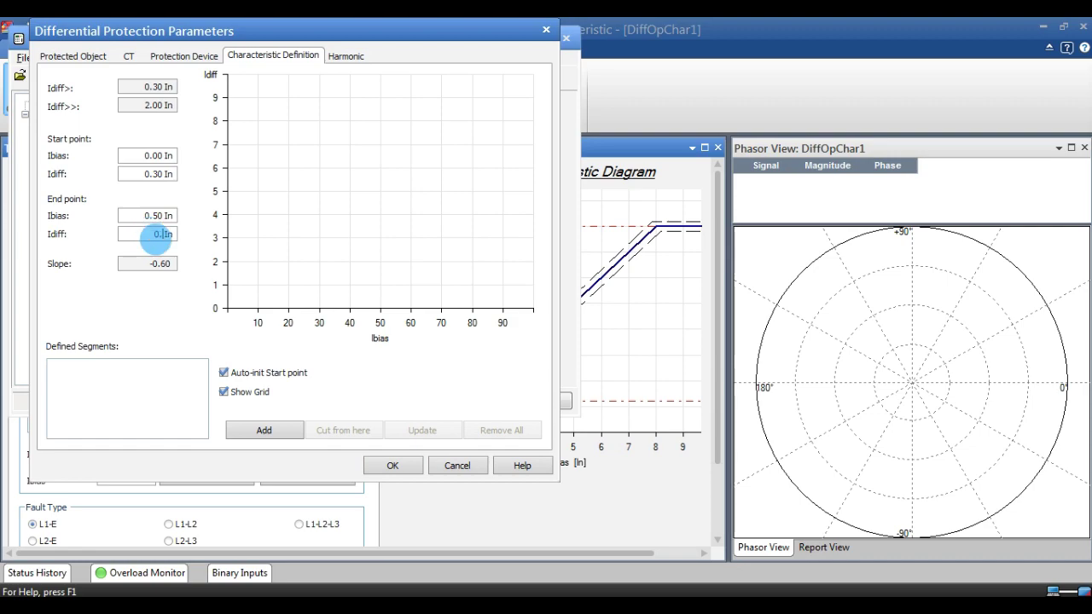
type("30")
left_click(289, 436)
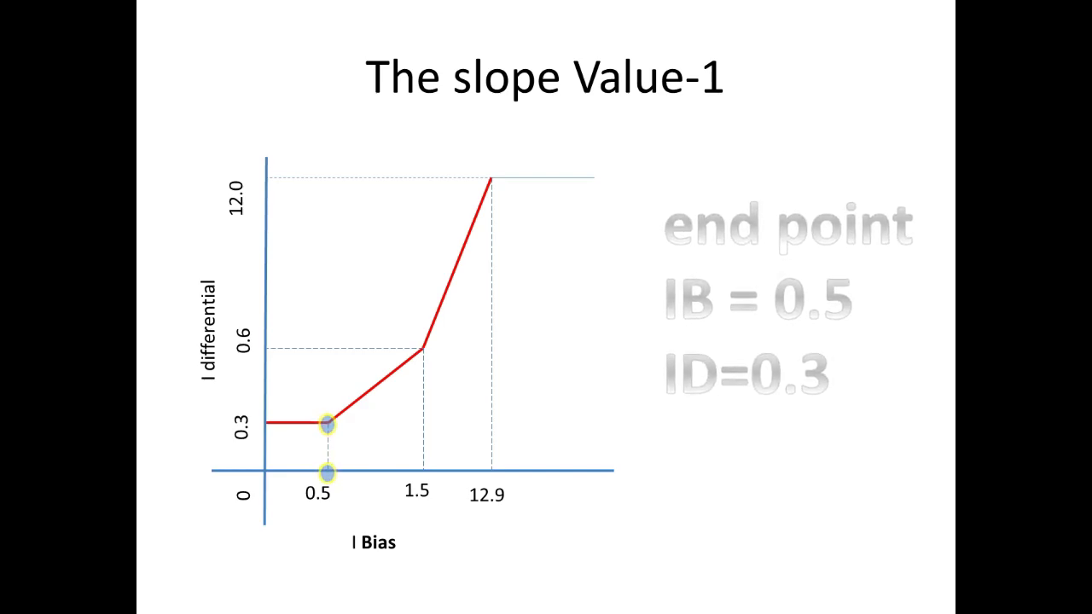
key("Right")
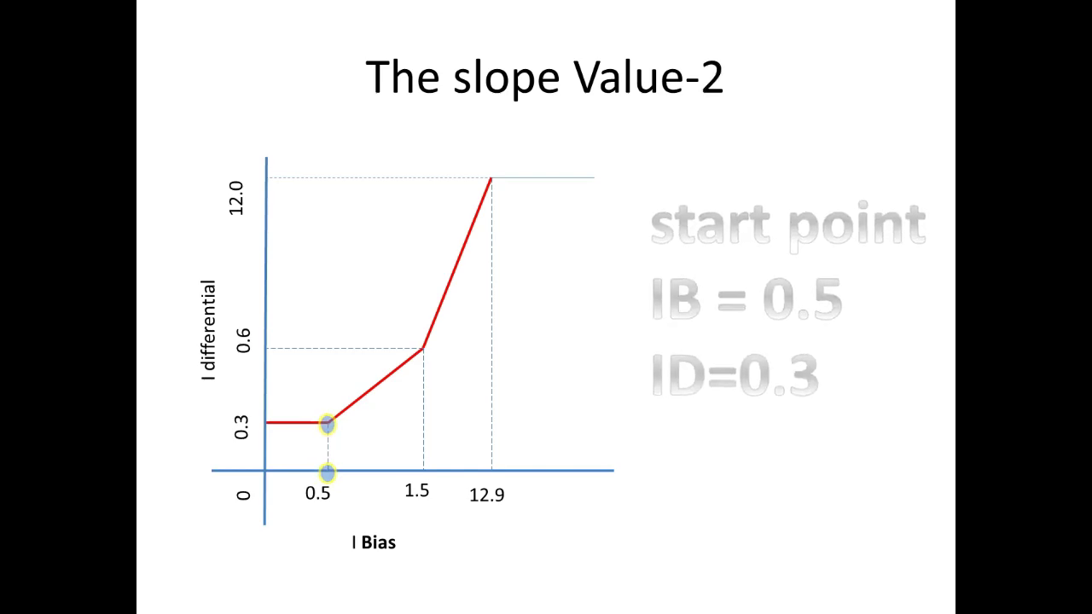
key("Right")
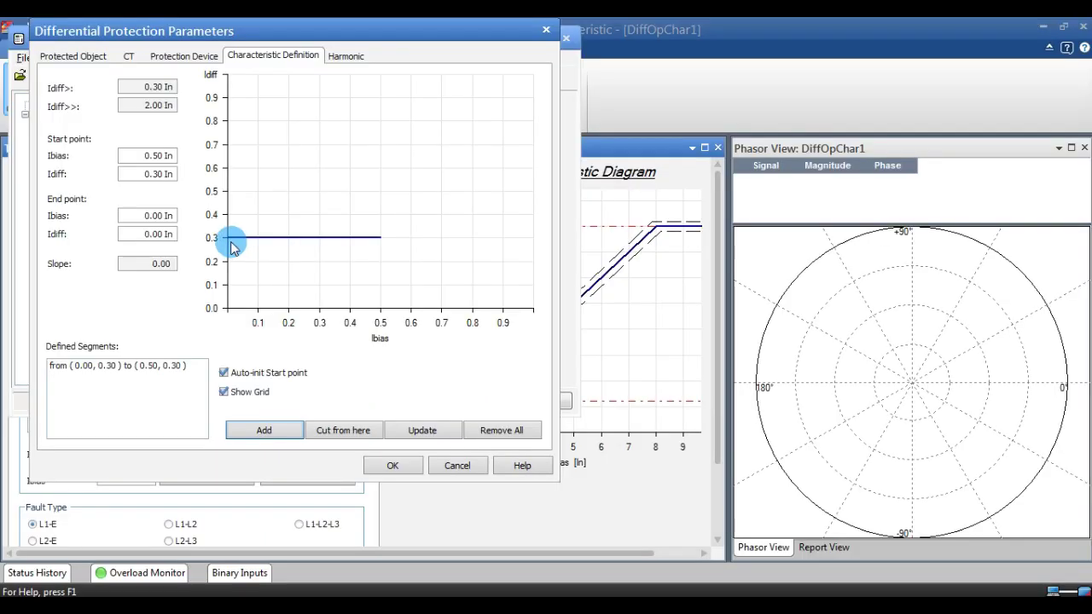
- Add a second characteristic segment ending at Ibias 1.5 In and Idiff 0.6 In
double_click(156, 215)
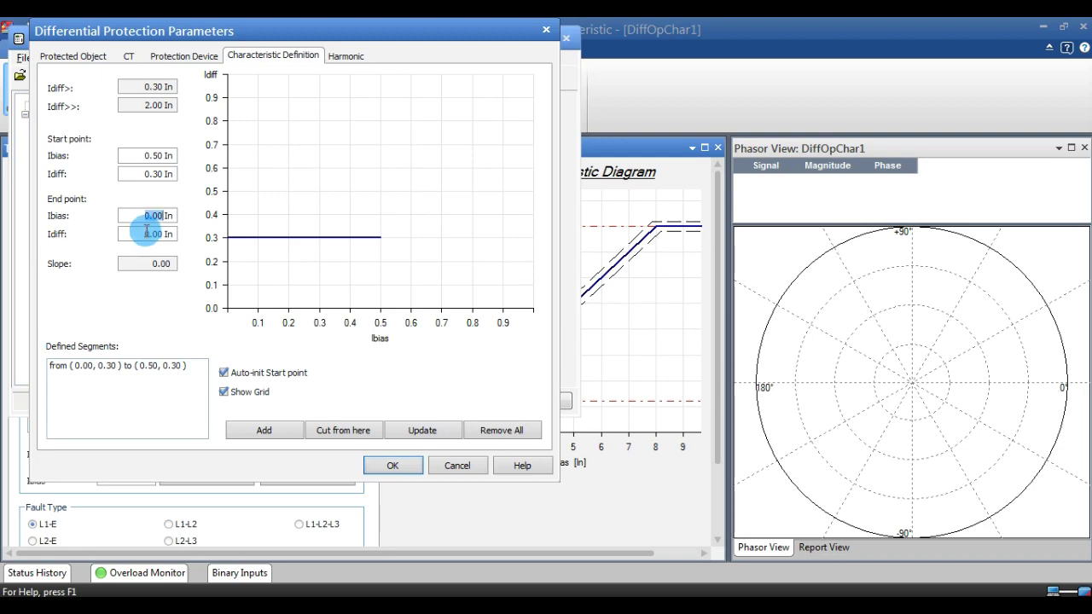
type("1")
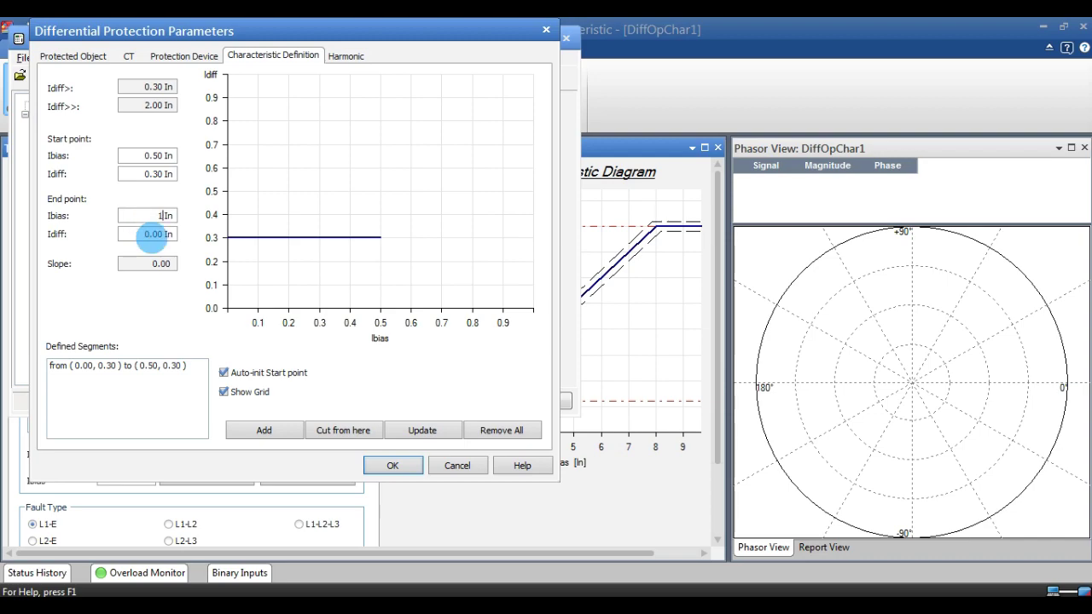
type(".5")
left_click_drag(145, 234, 156, 236)
type("0.6")
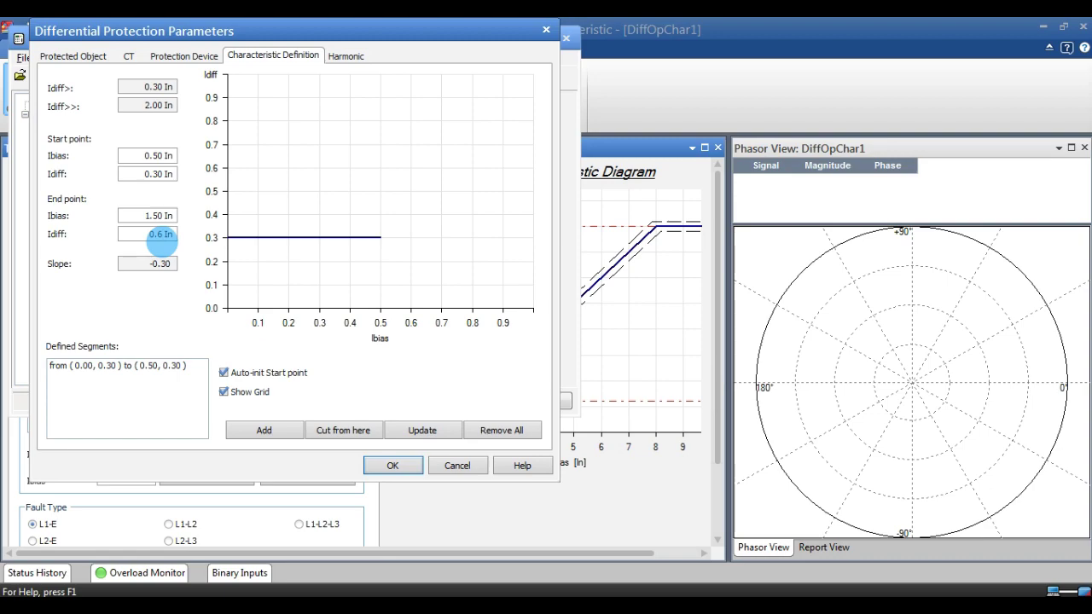
left_click(159, 262)
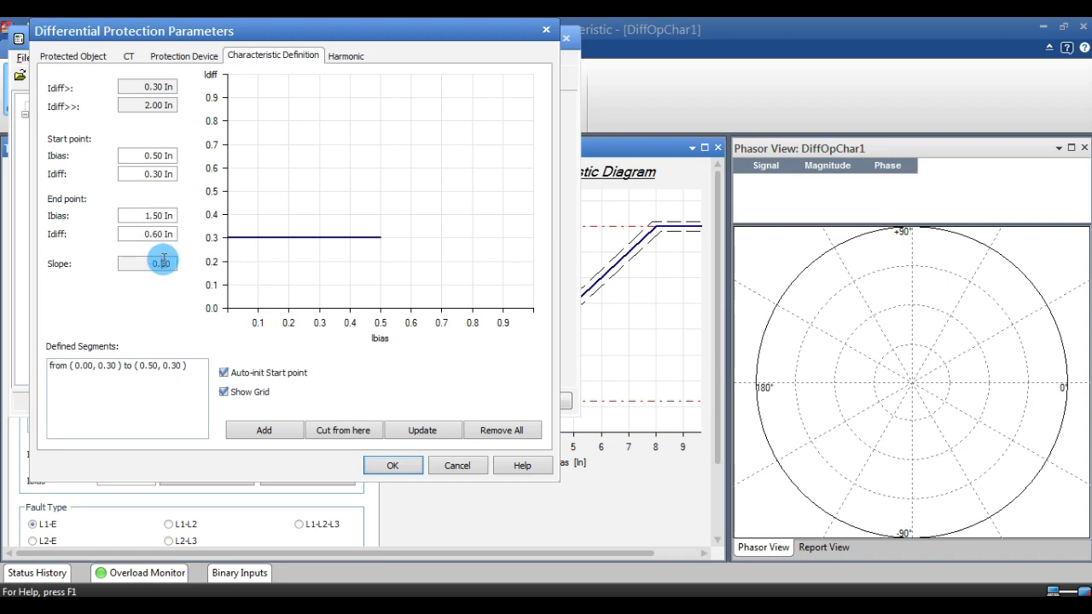
left_click(272, 429)
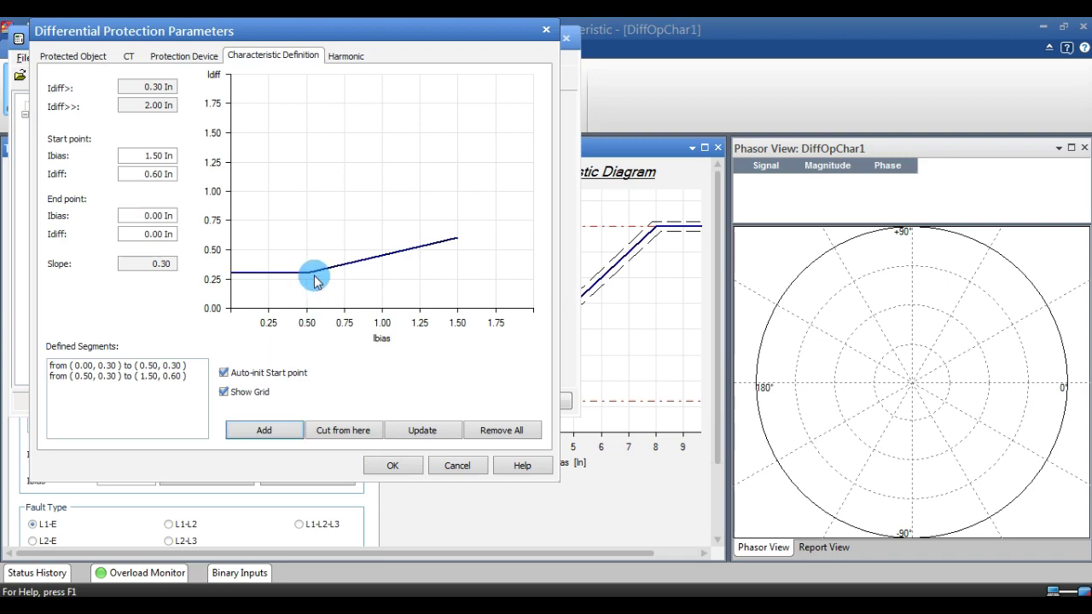
- Add a third characteristic segment ending at Ibias 12.90 In and Idiff 12.00 In
double_click(157, 216)
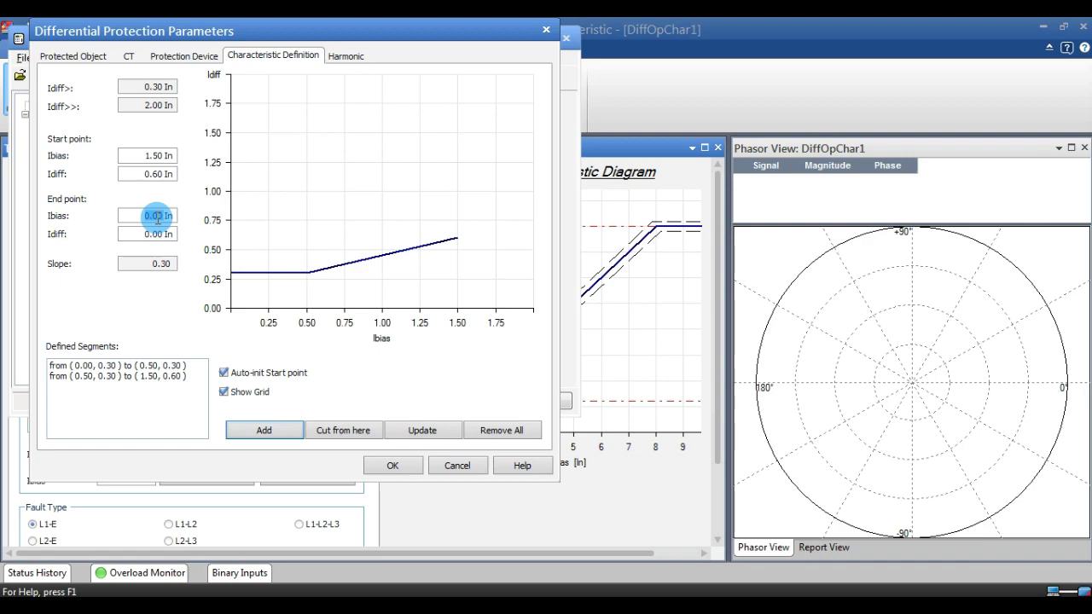
type("12")
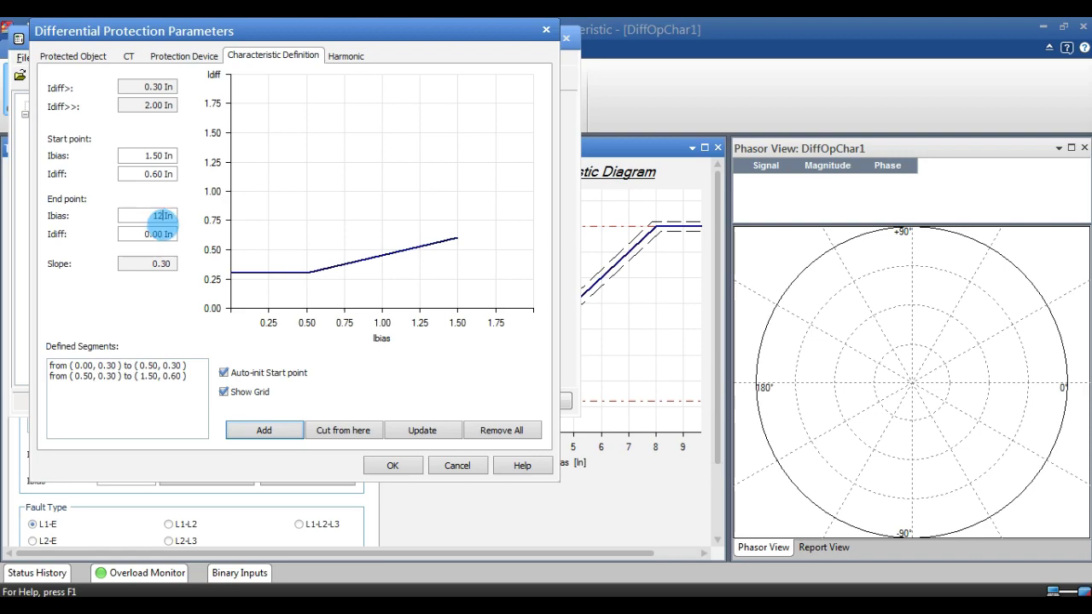
type(".90")
left_click(153, 229)
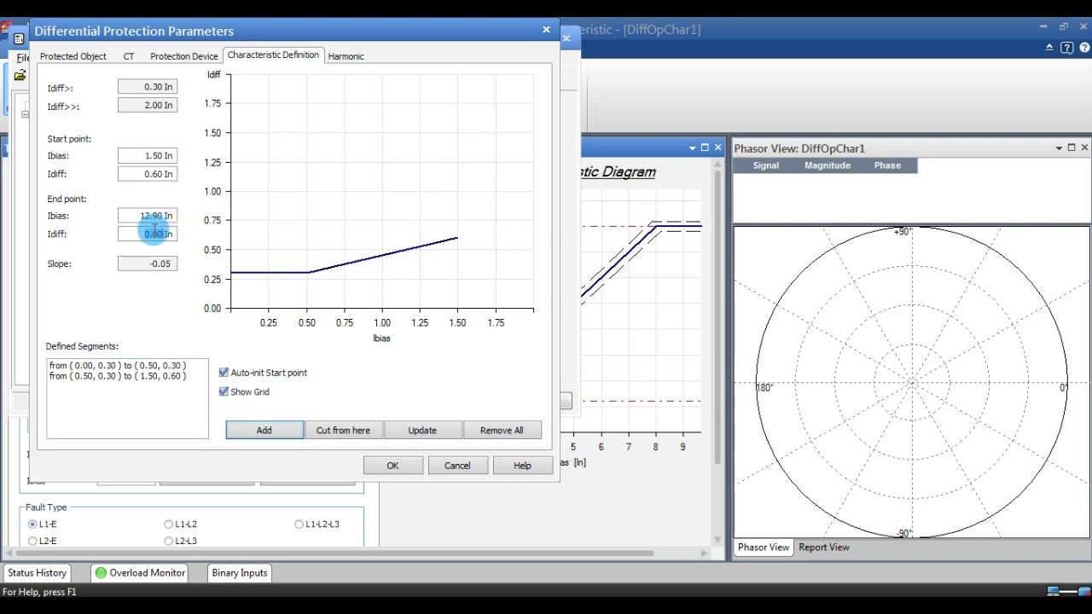
type("12.0")
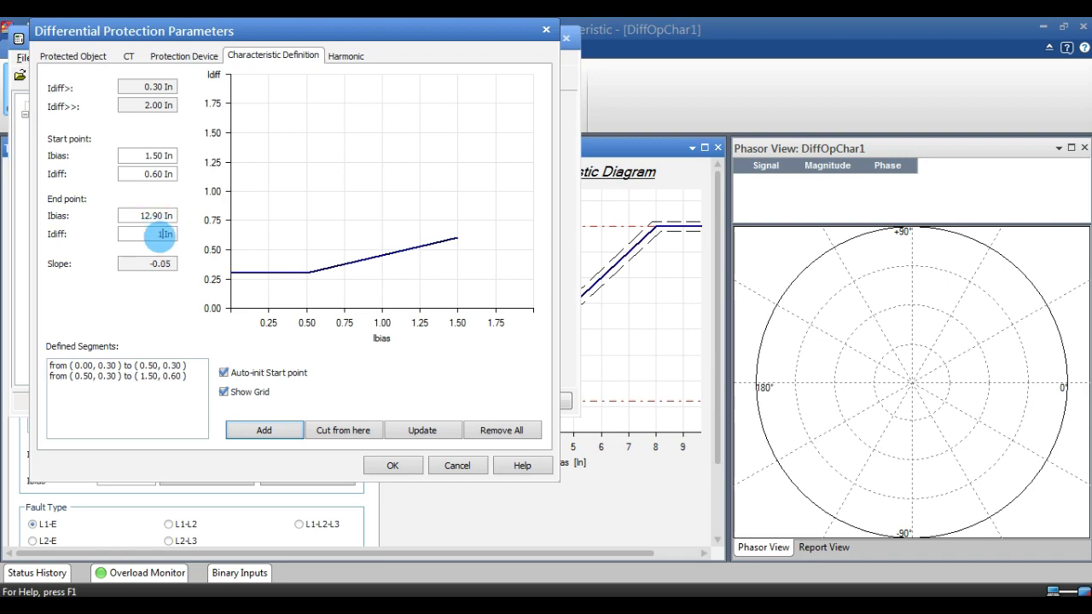
left_click(149, 216)
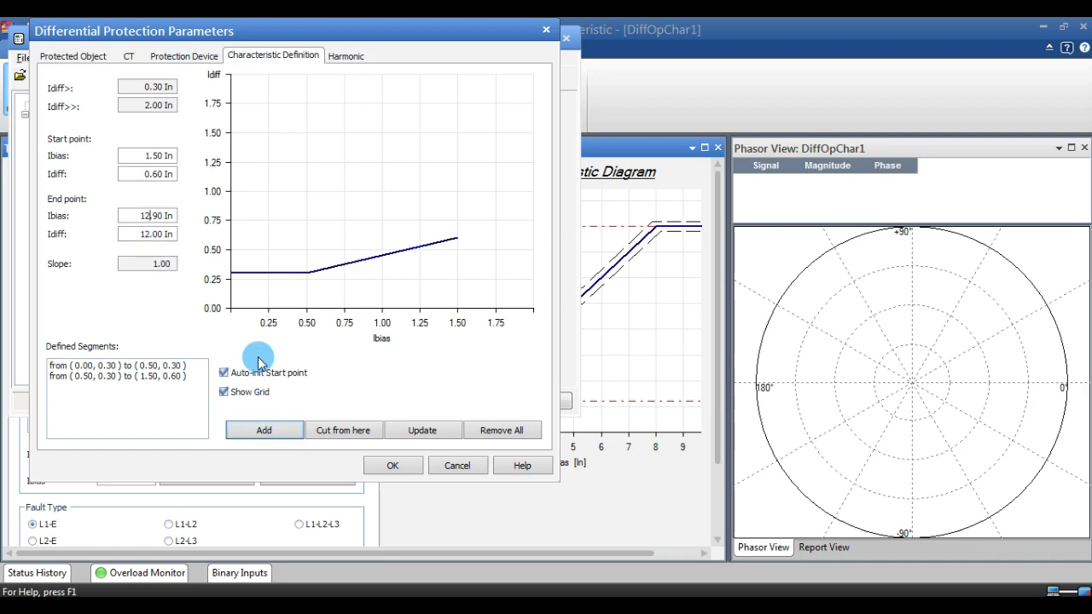
left_click(271, 431)
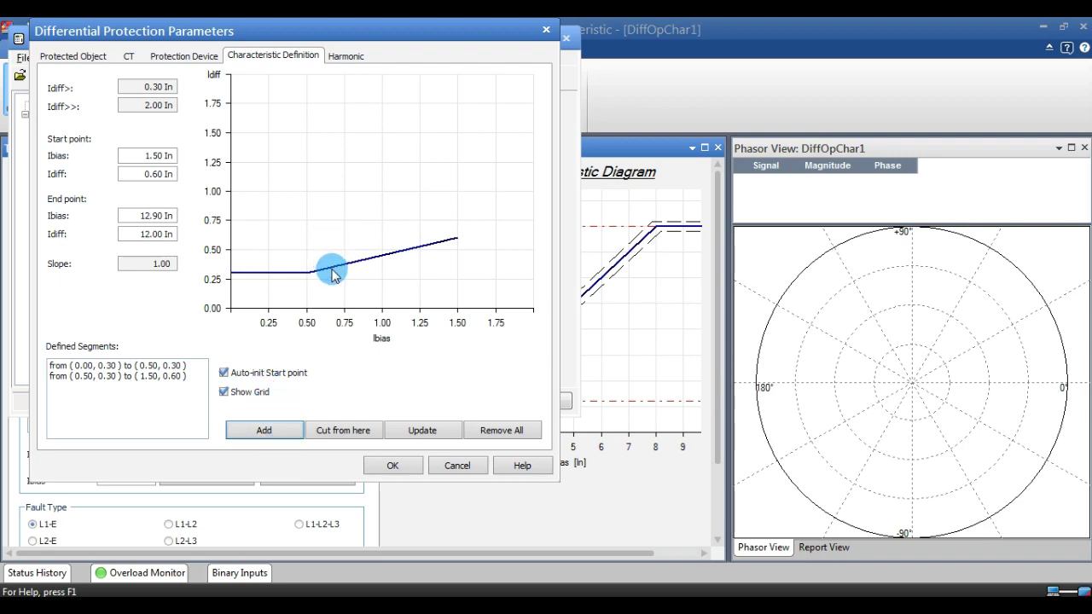
left_click(288, 429)
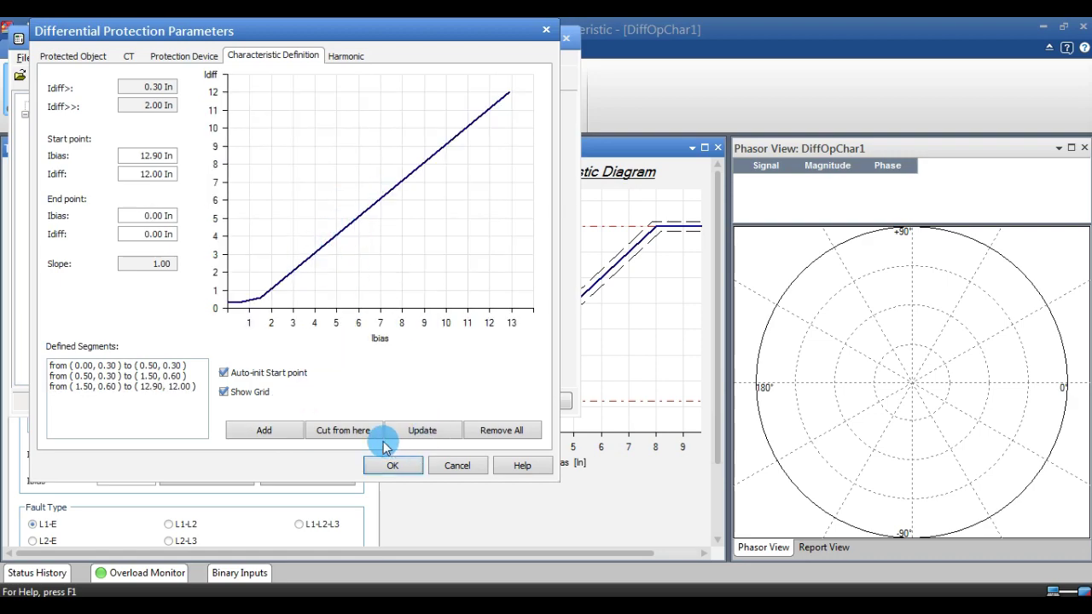
- Try to add another 2nd-harmonic segment with the existing values, and accept the differential protection parameters
left_click(329, 60)
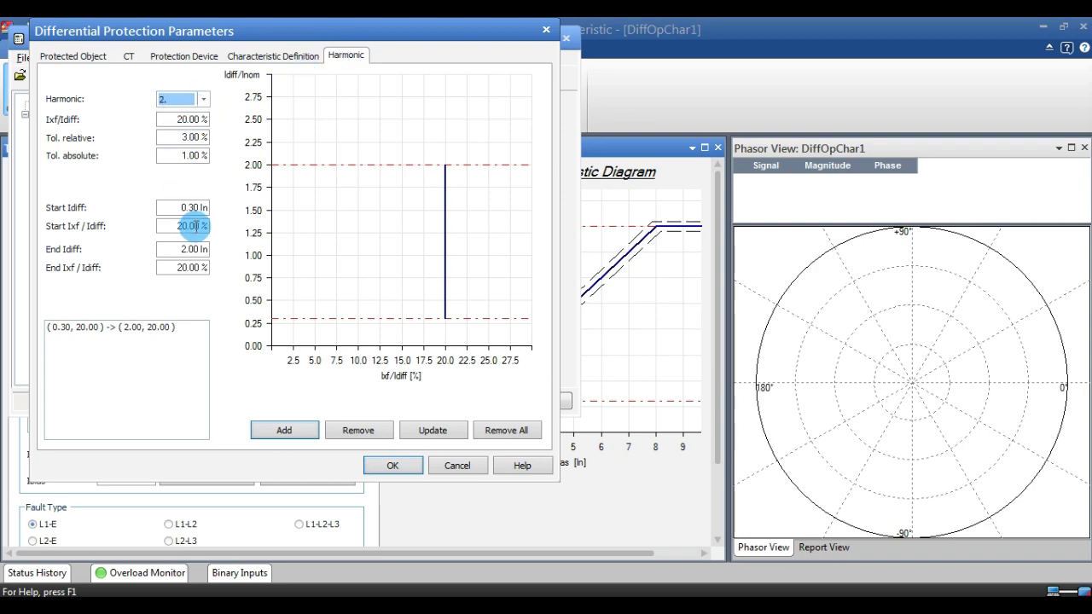
left_click(284, 430)
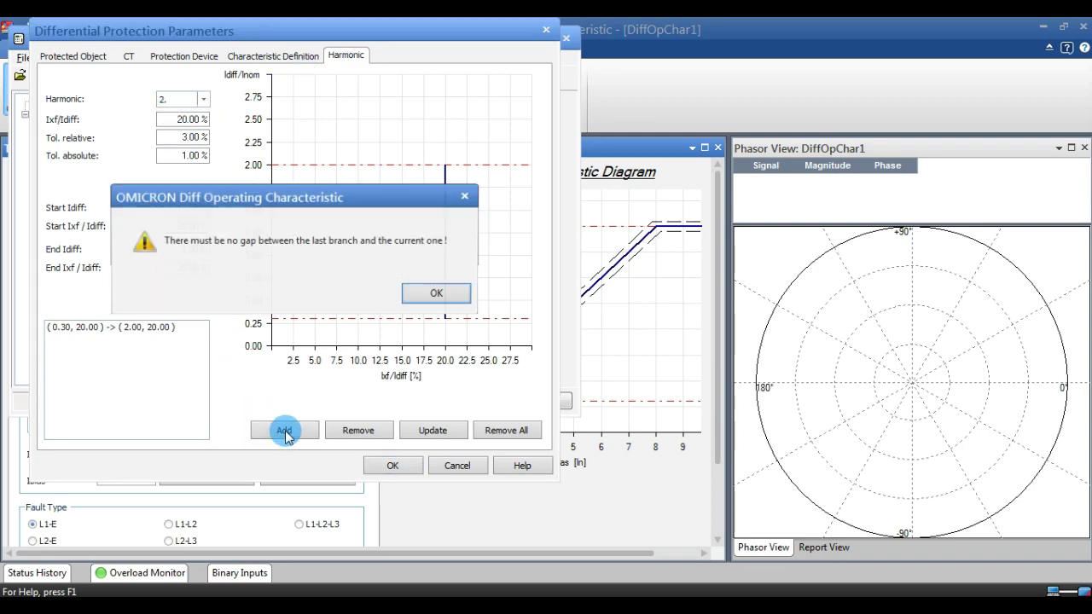
left_click(439, 292)
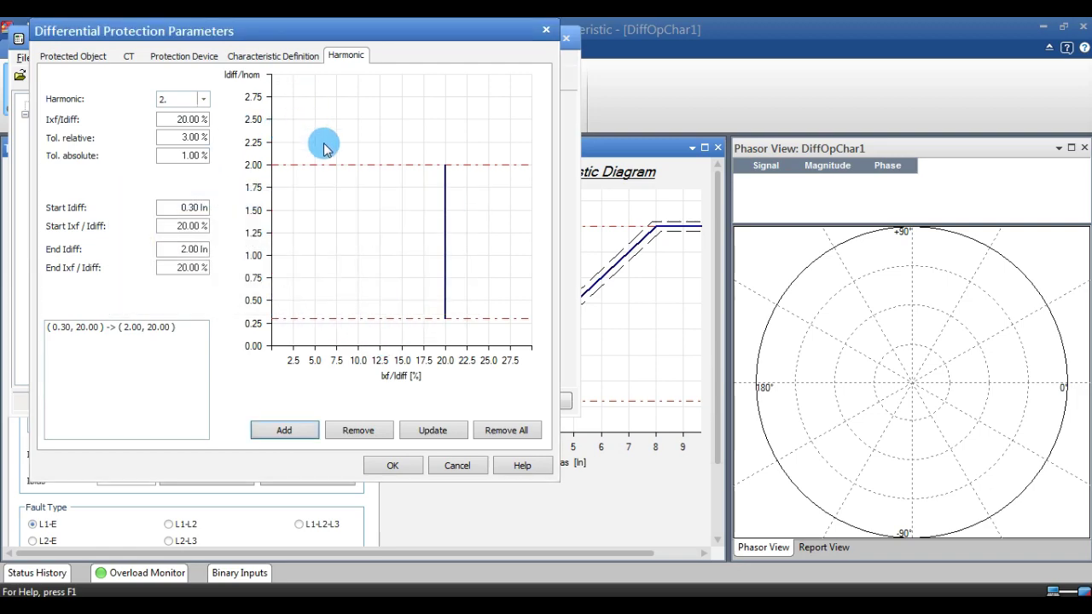
left_click(286, 55)
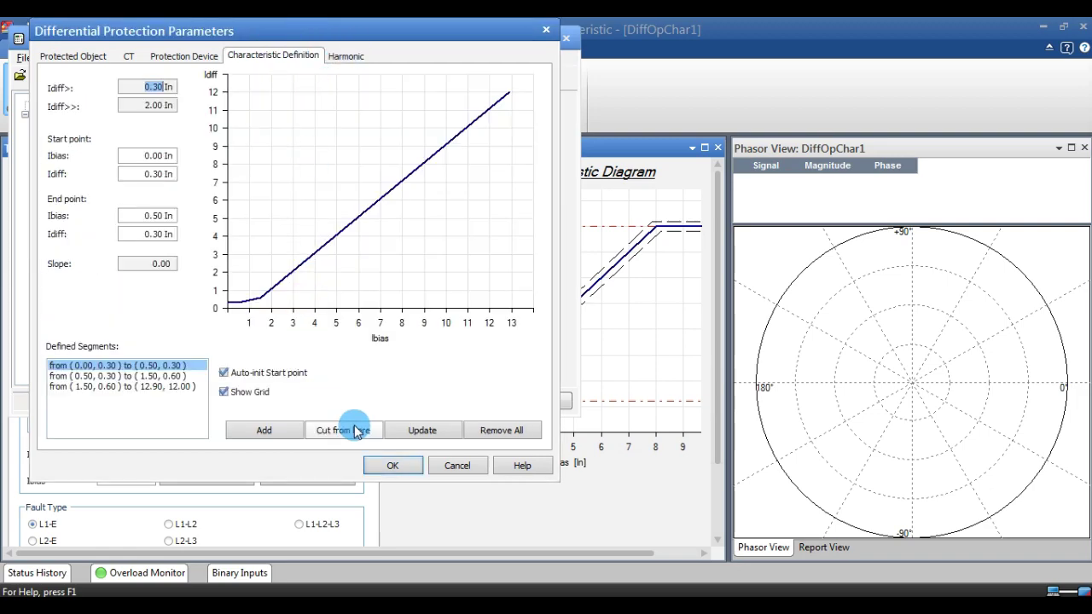
left_click(390, 465)
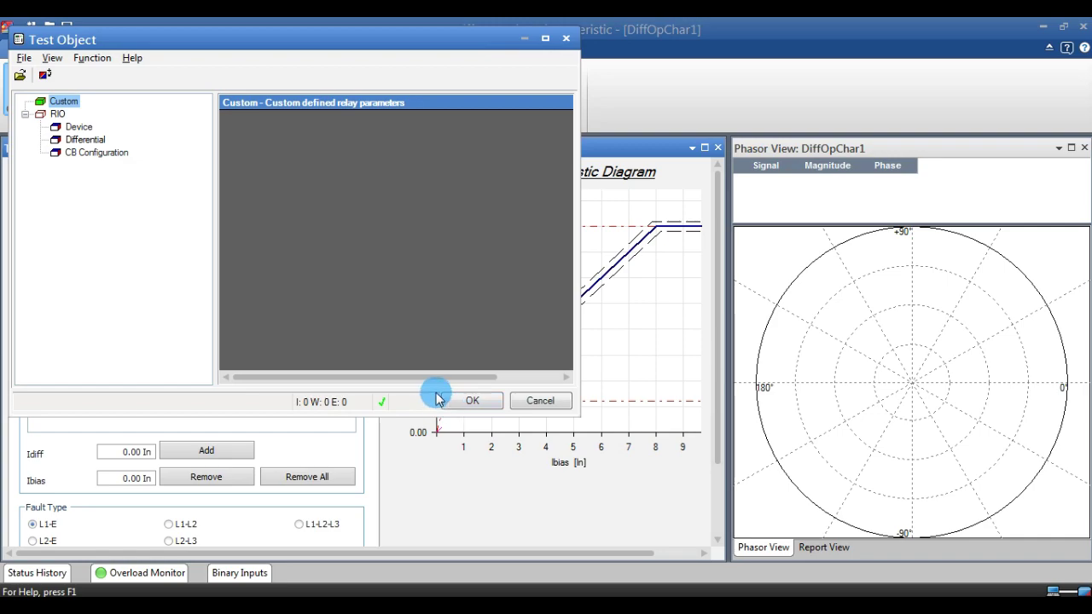
- Set the device's nominal primary voltage to 33 kV (L-L) and its primary current to 600 A
double_click(79, 126)
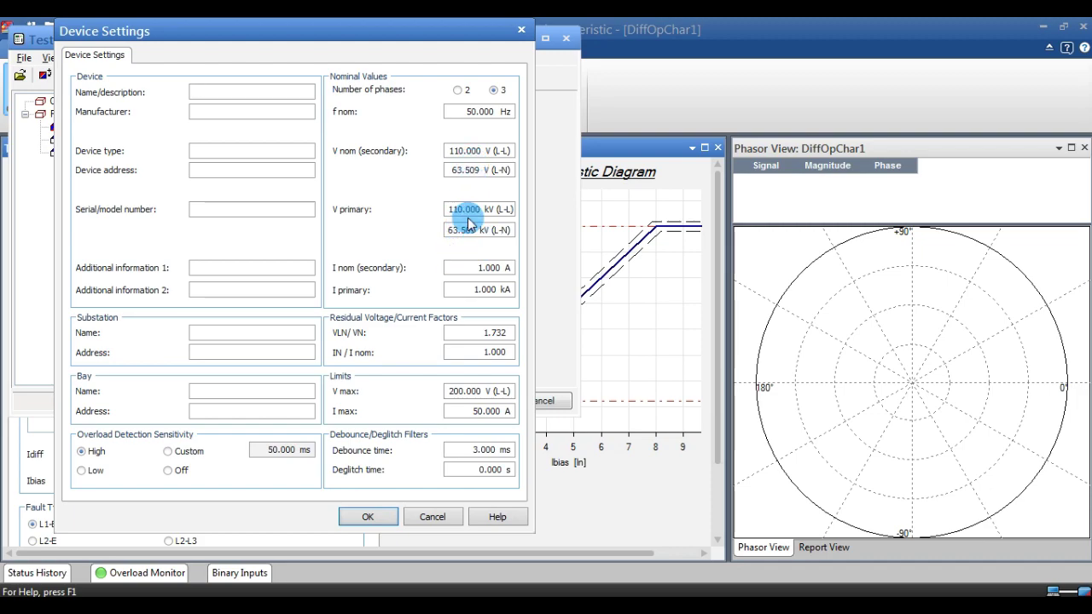
double_click(457, 210)
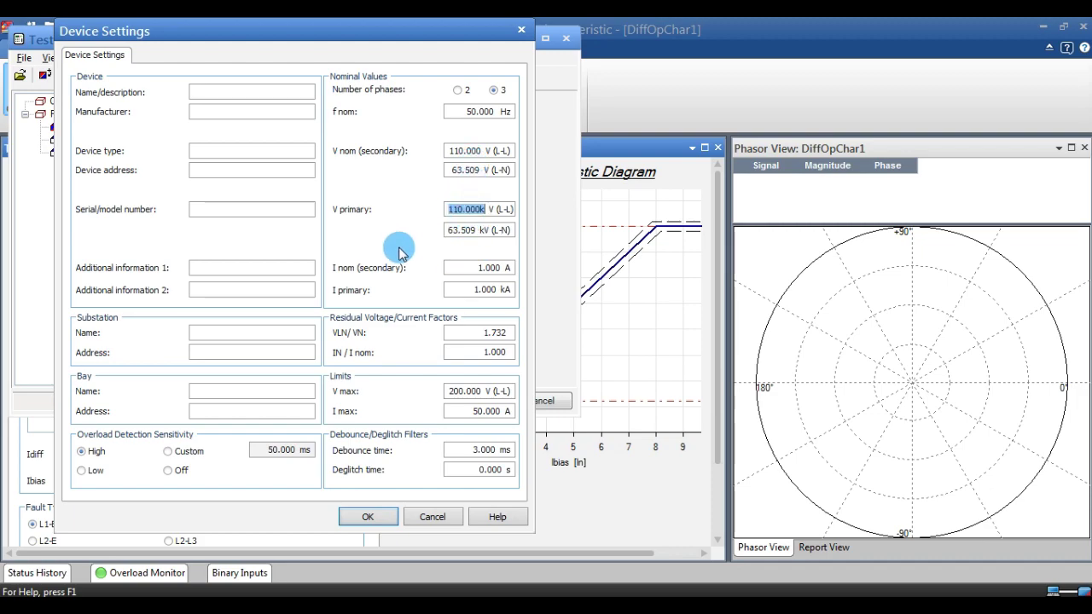
left_click(442, 218)
type("33")
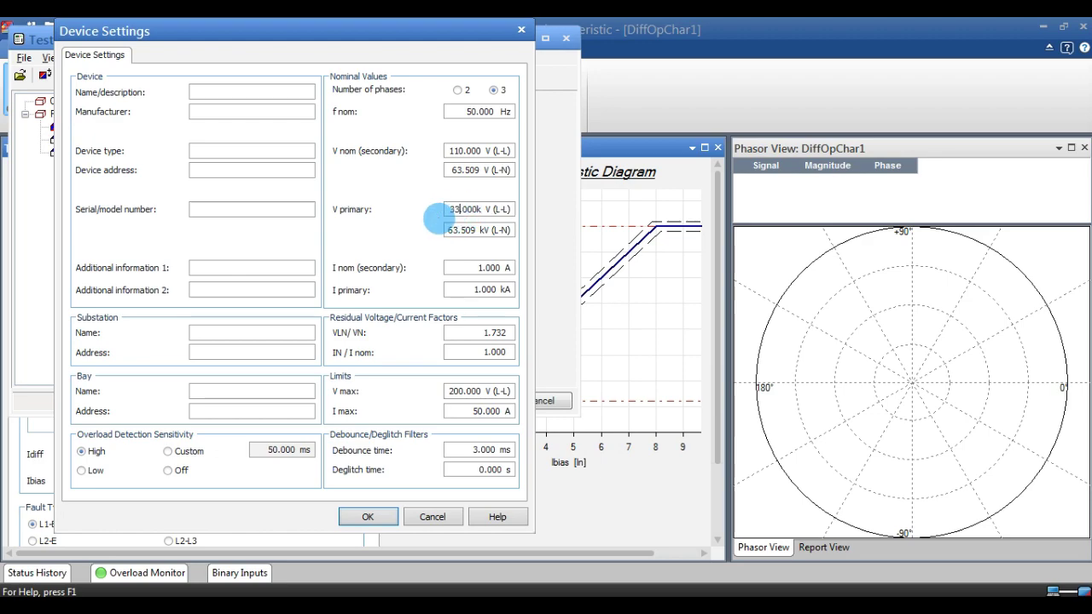
left_click(456, 224)
left_click(442, 237)
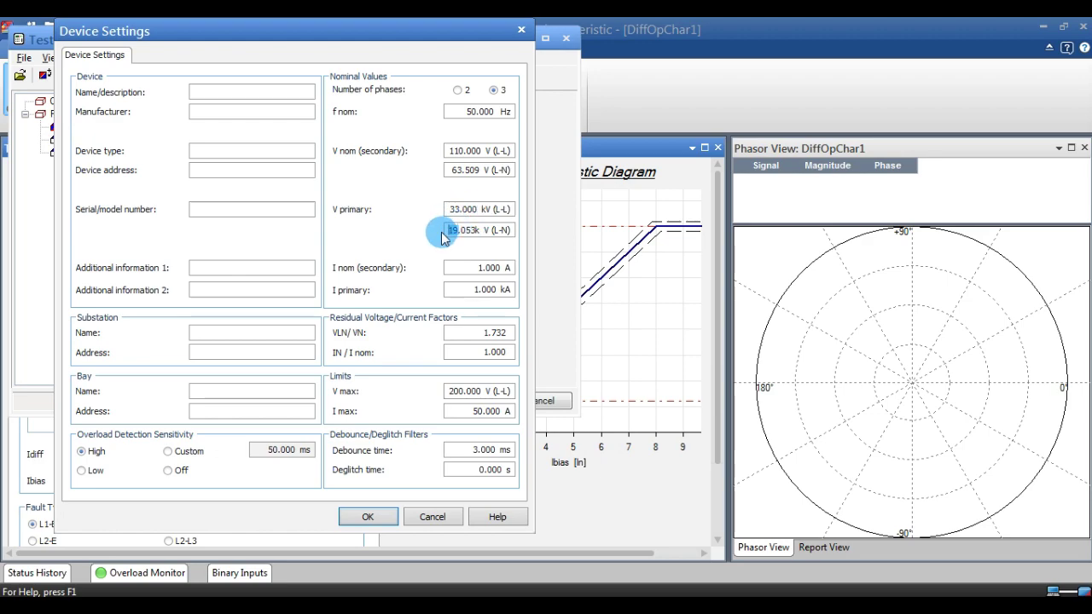
left_click(461, 272)
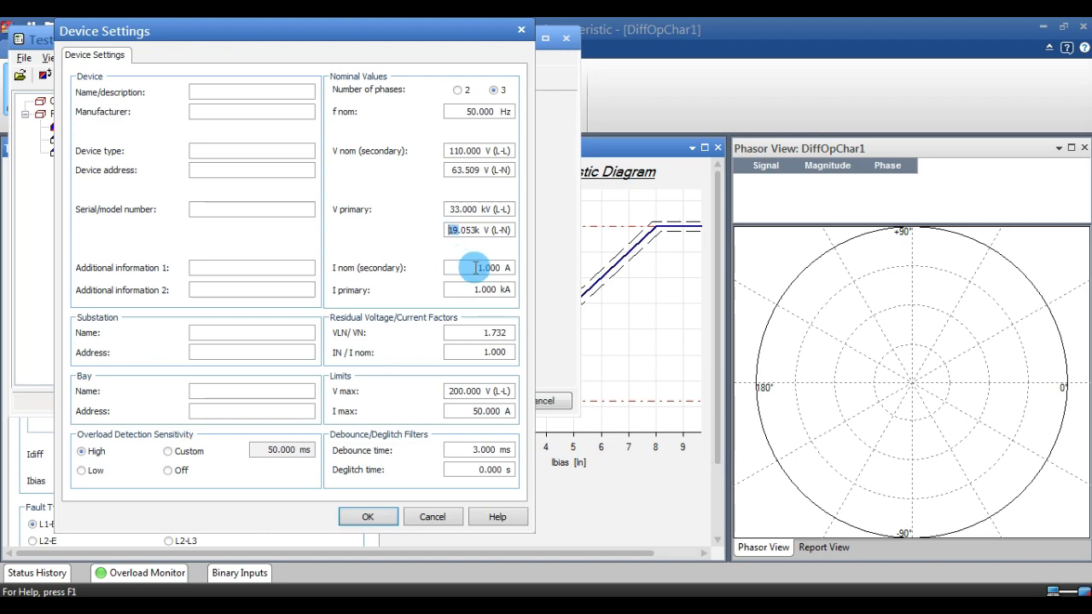
double_click(459, 289)
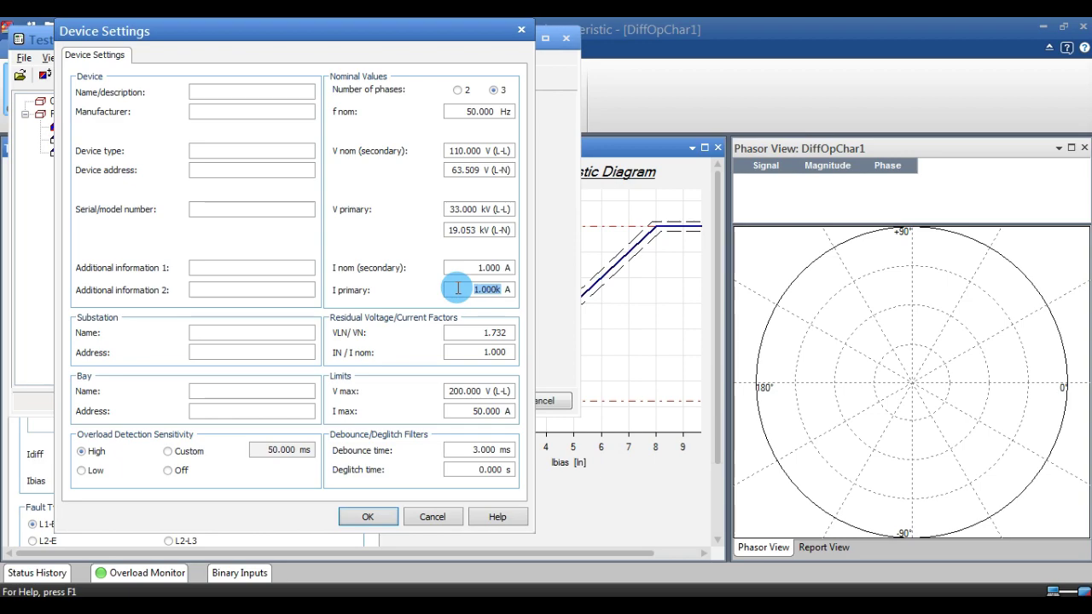
type("600")
left_click(489, 268)
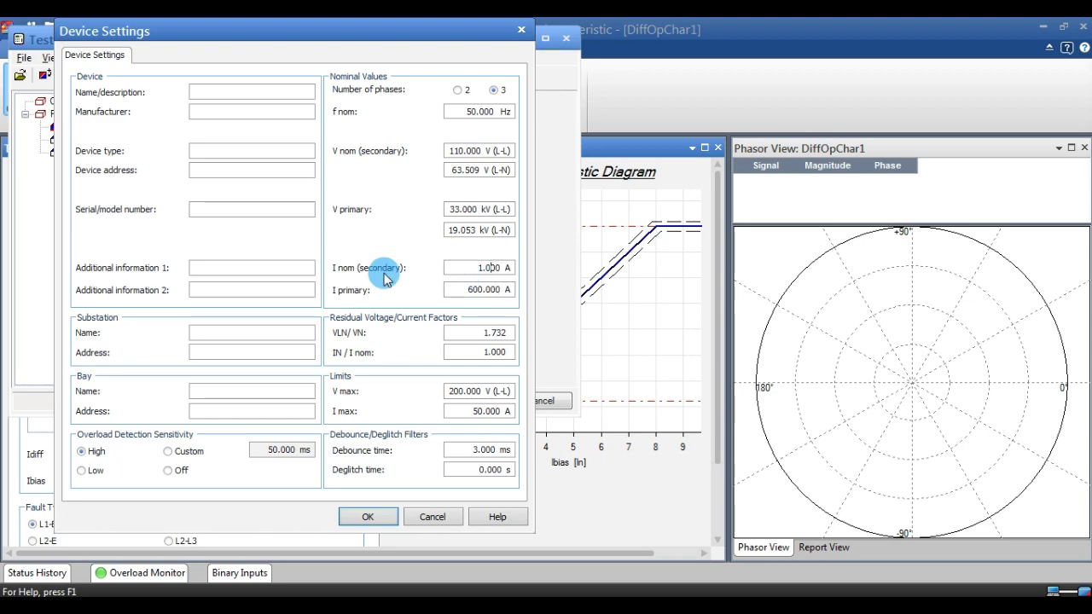
- Enter the device name RET620, manufacturer ABB, device type "Transformer diffe" and serial/model number xxxx
left_click(229, 92)
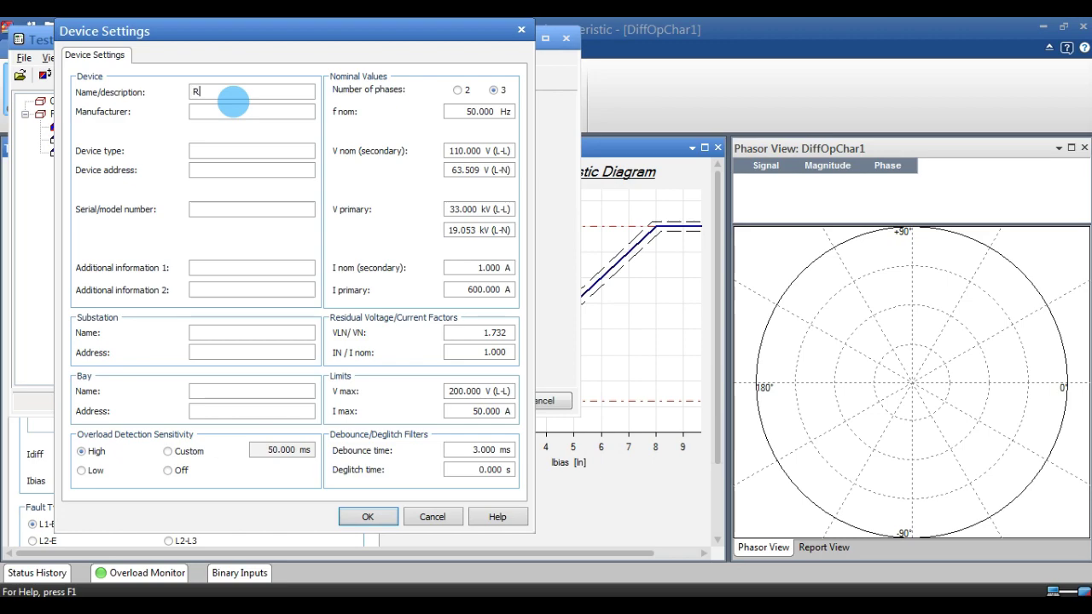
type("ET620")
left_click(211, 110)
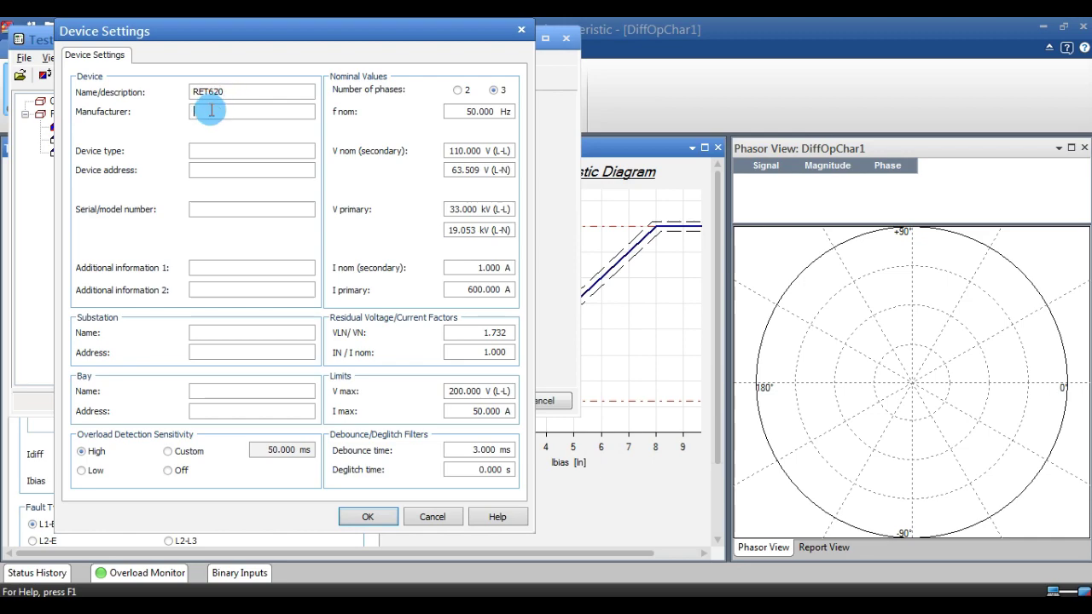
type("ABB")
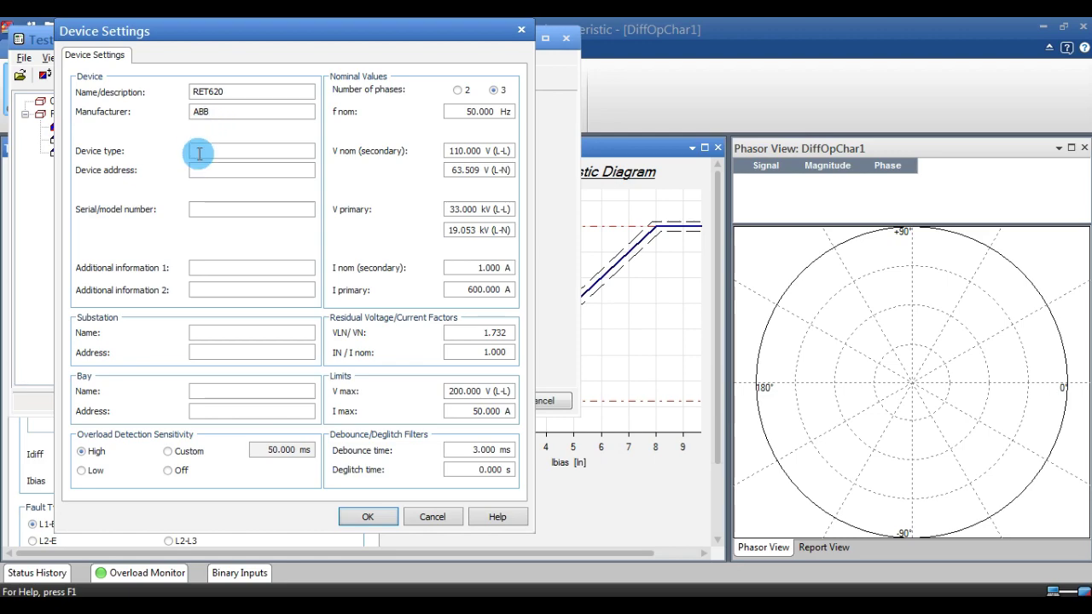
left_click(202, 150)
type("Tran")
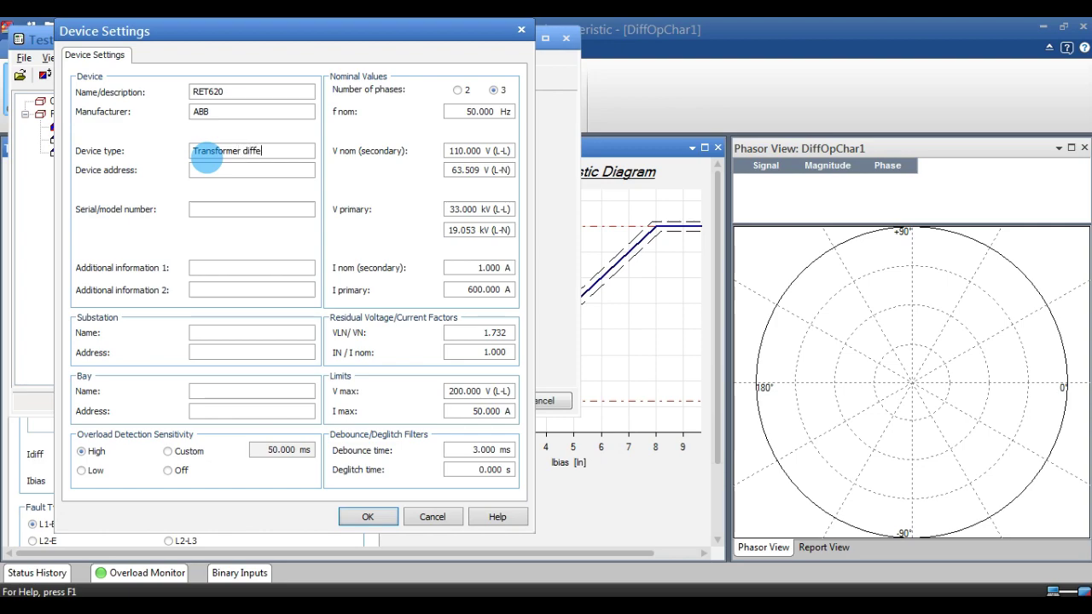
type("sformer diffe")
left_click(217, 212)
type("xxxx")
left_click(228, 269)
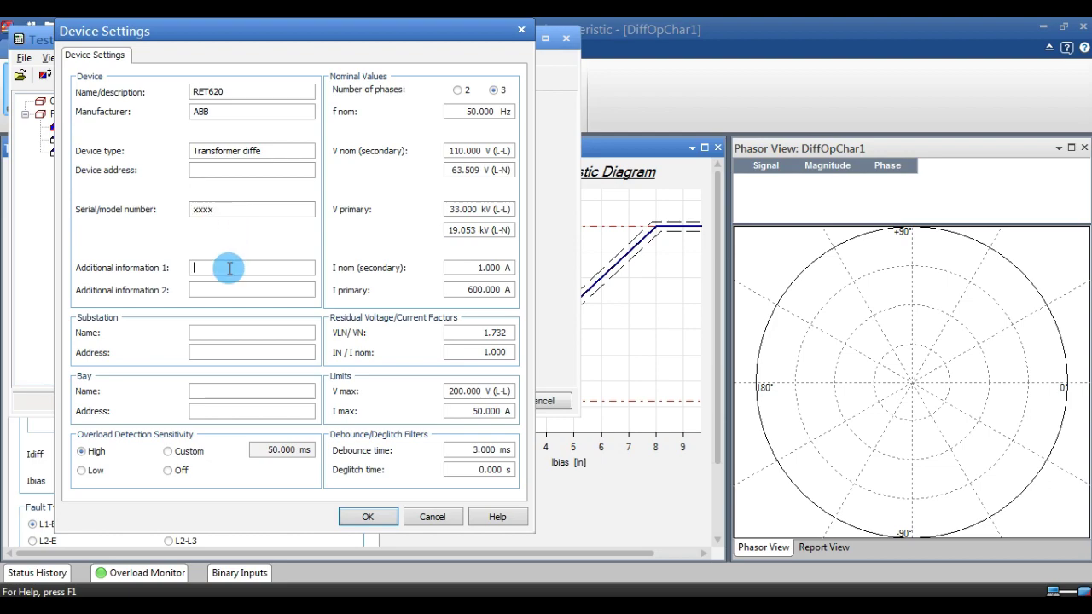
- Enter substation name TAN with address Indones and bay name UT with address Incomer, and apply the test object settings
left_click(224, 333)
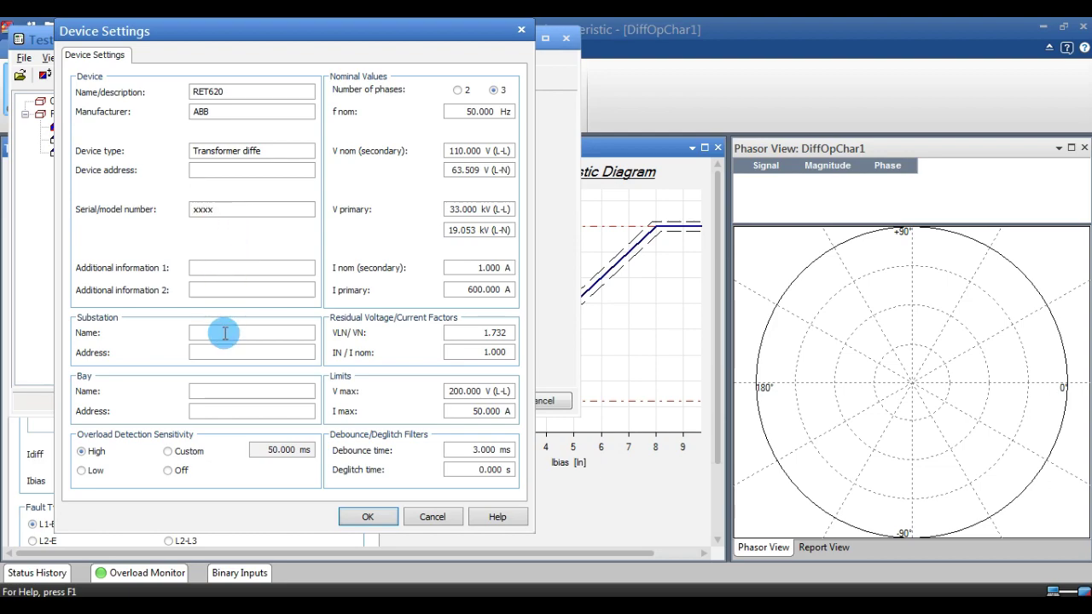
type("6.6")
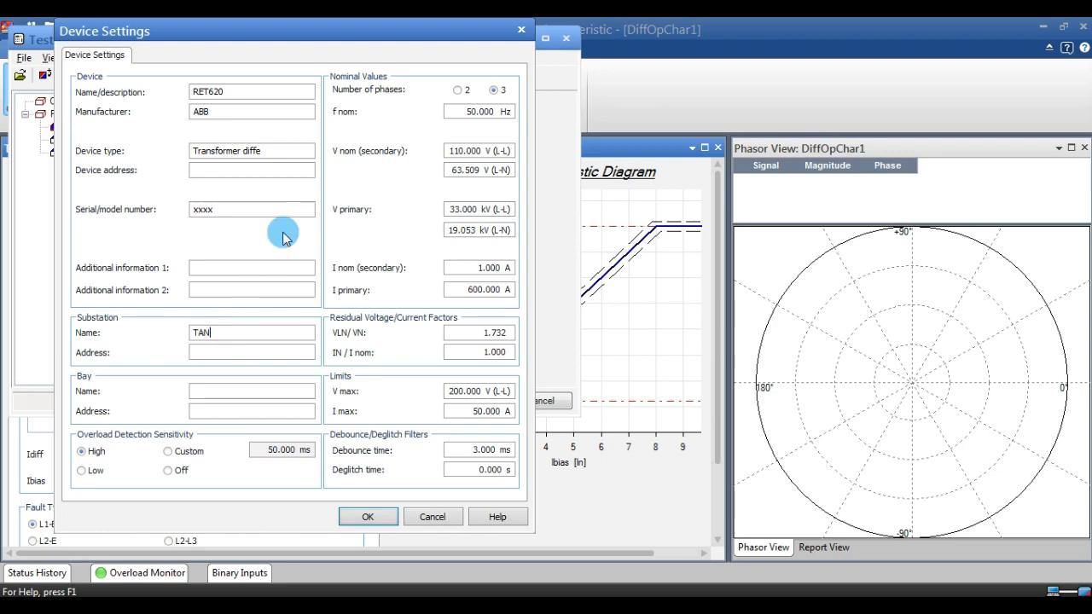
left_click(245, 350)
type("Indones")
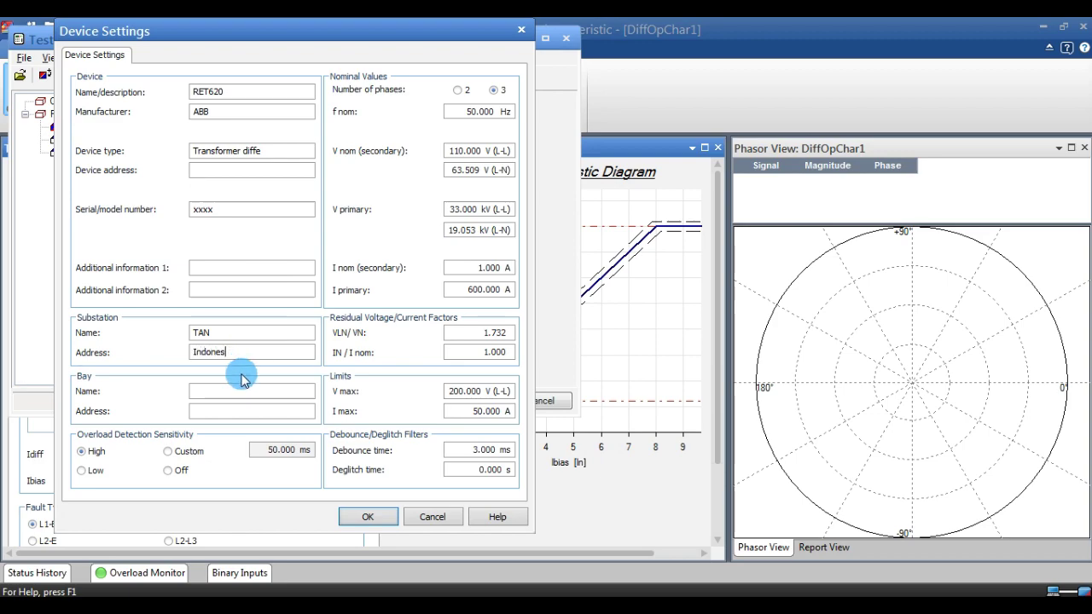
left_click(240, 390)
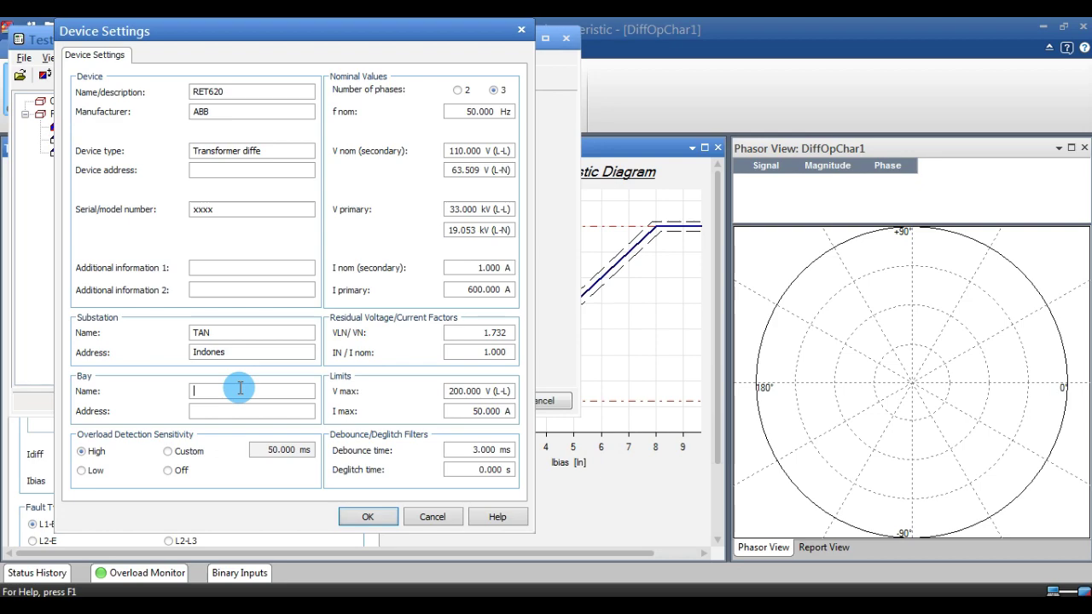
type("UT")
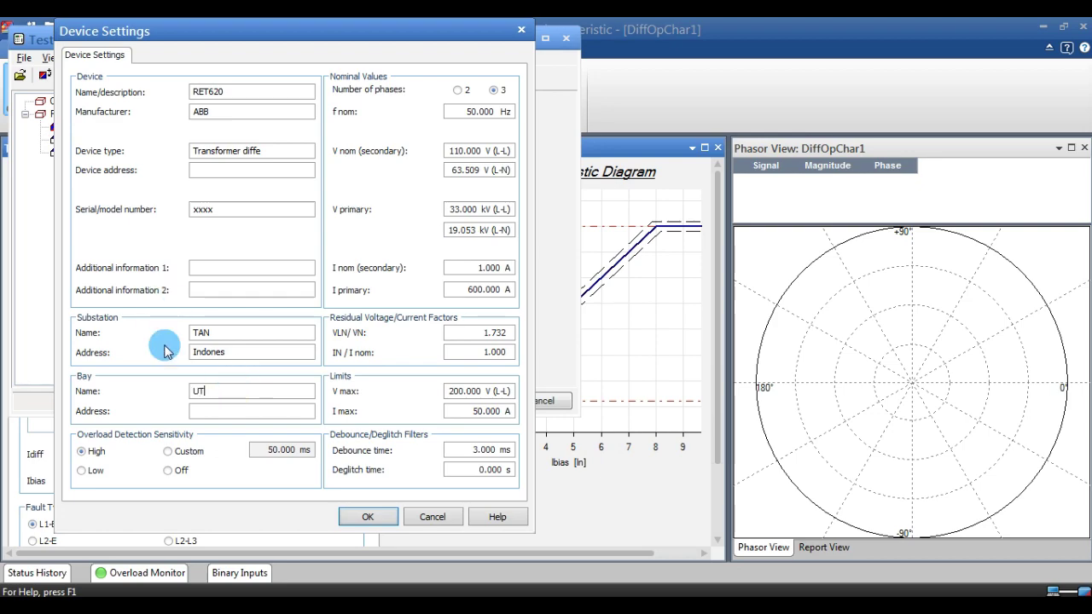
left_click(213, 411)
type("Incomer")
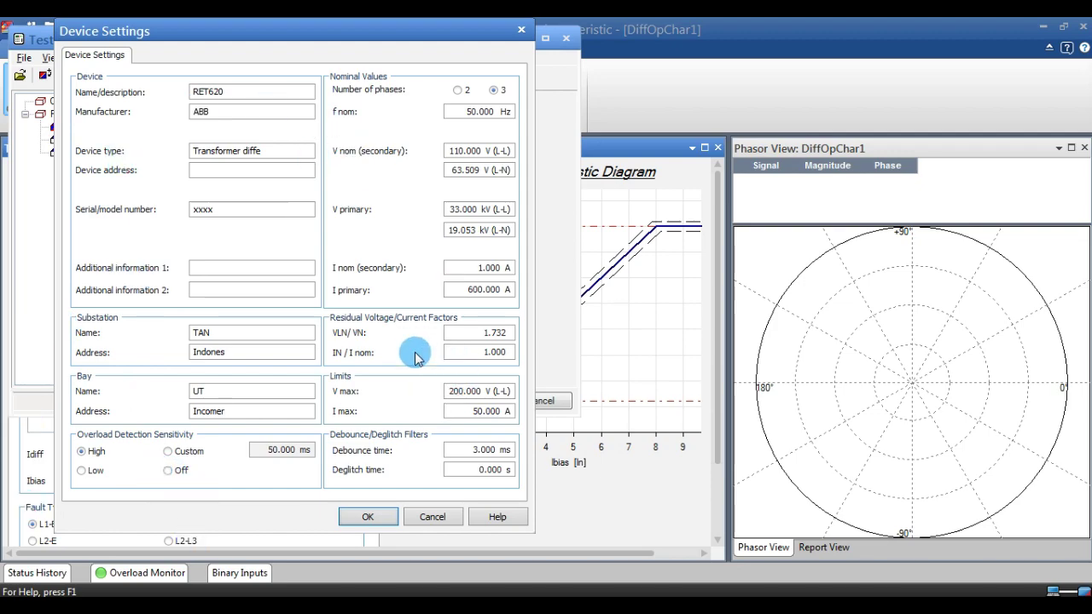
left_click(367, 518)
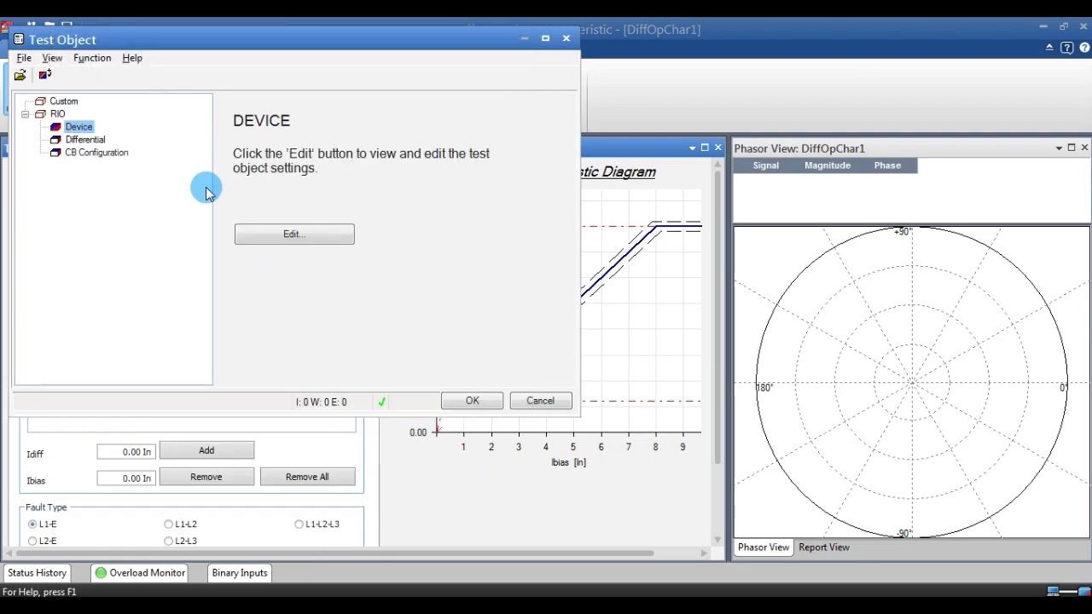
left_click(85, 139)
left_click(475, 404)
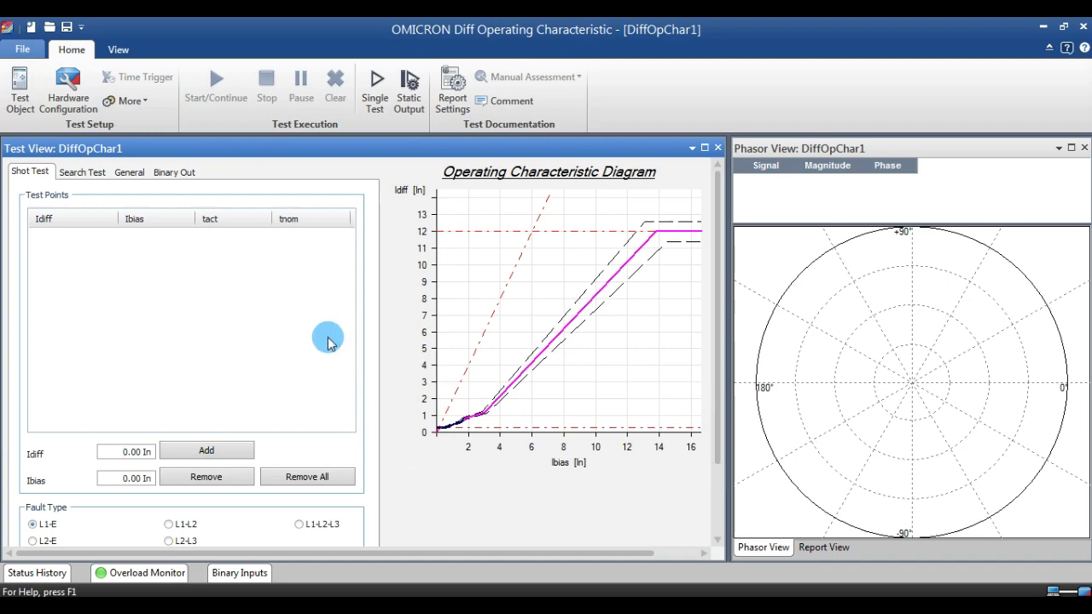
- Enlarge the operating characteristic diagram to the Ibias range of about 0 to 8 In, and switch off zoom mode
right_click(445, 369)
left_click(512, 475)
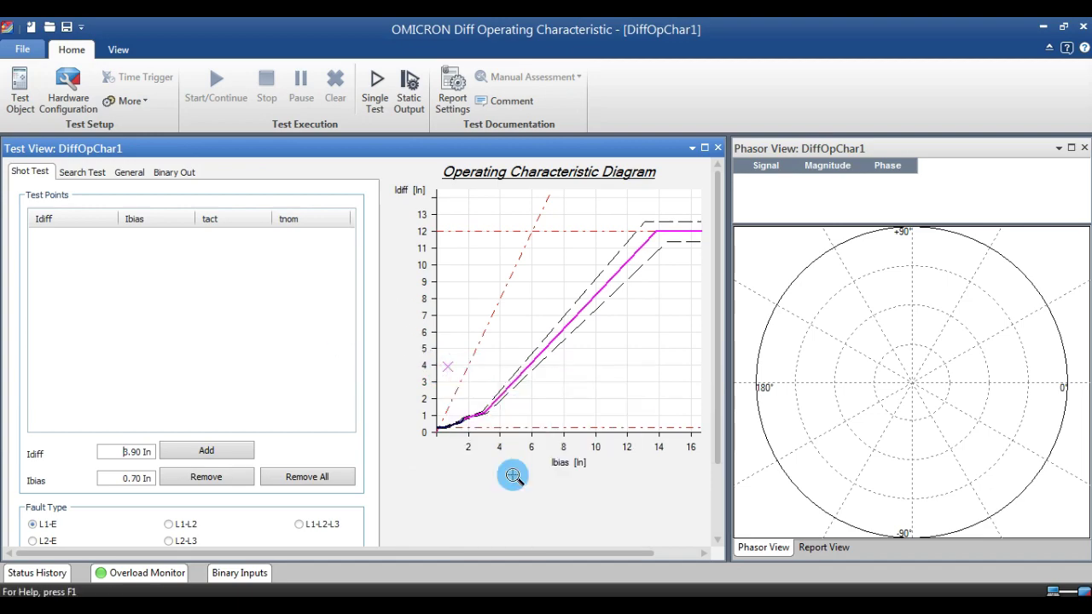
left_click_drag(403, 367, 566, 476)
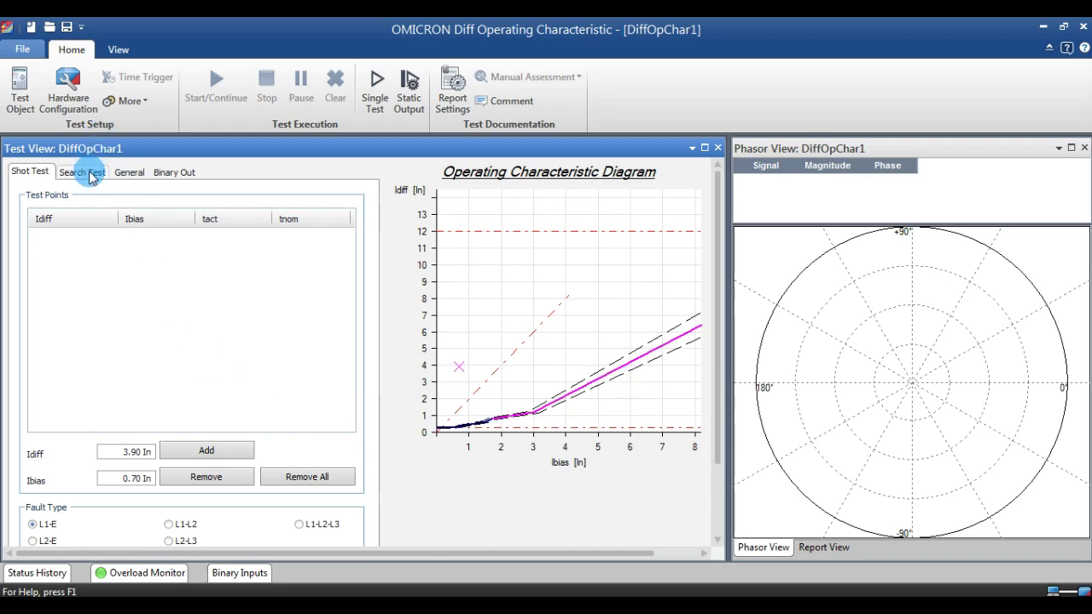
right_click(504, 318)
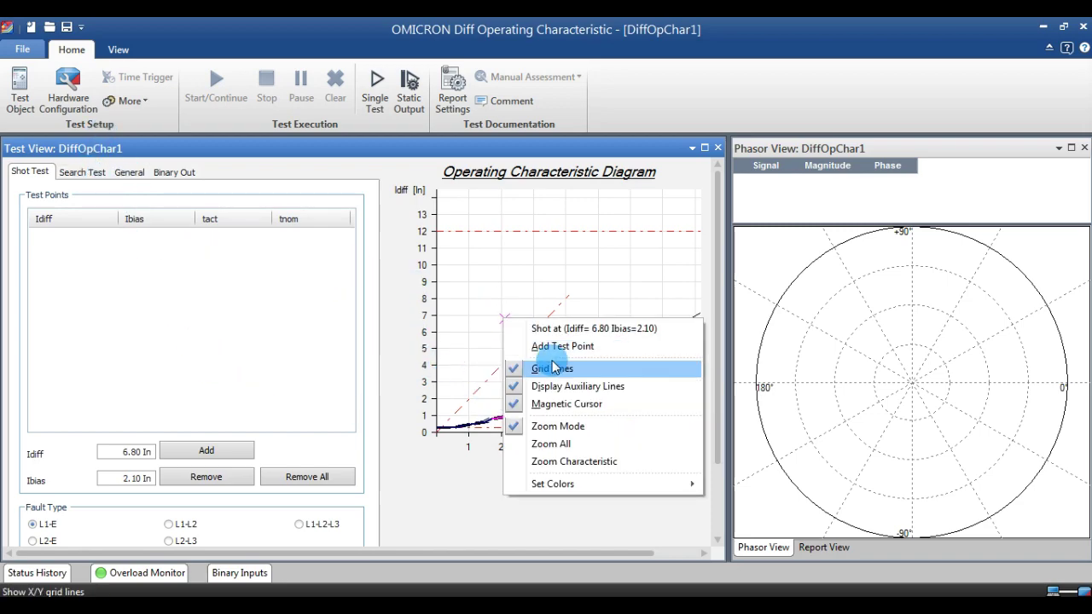
left_click(570, 433)
- Fire single shots on the characteristic diagram at Idiff 2.40 In, Ibias 0.80 In and at Idiff 2.60 In, Ibias 2.50 In
right_click(461, 393)
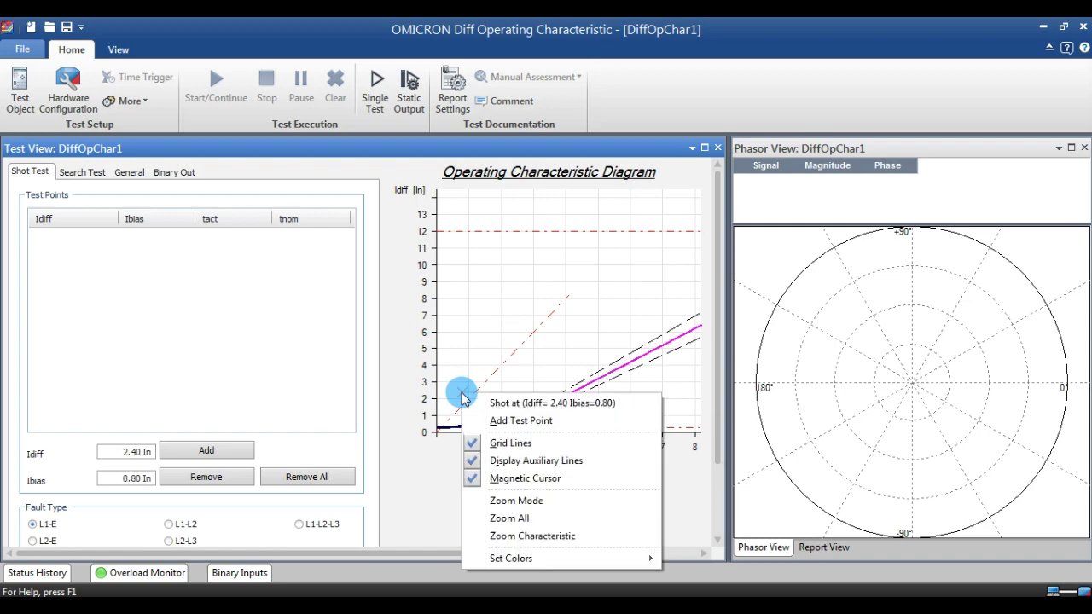
left_click(479, 398)
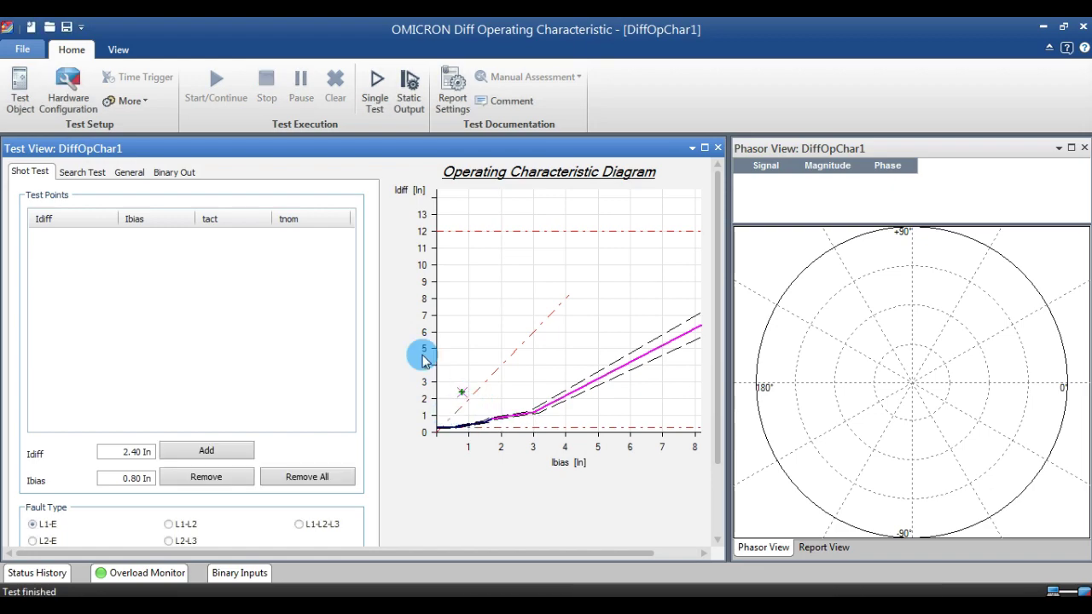
right_click(524, 398)
left_click(529, 402)
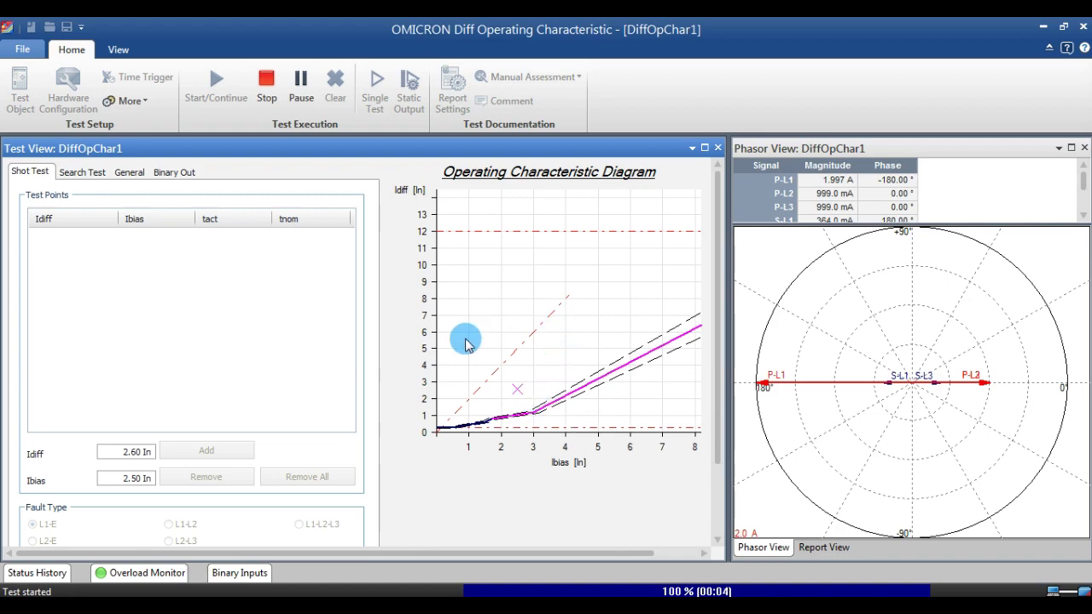
- Fire L1-E shots at Idiff 4.40 In, Ibias 5.20 In and at Idiff 2.30 In, Ibias 3.20 In, adding each as a test point
right_click(604, 363)
left_click(627, 367)
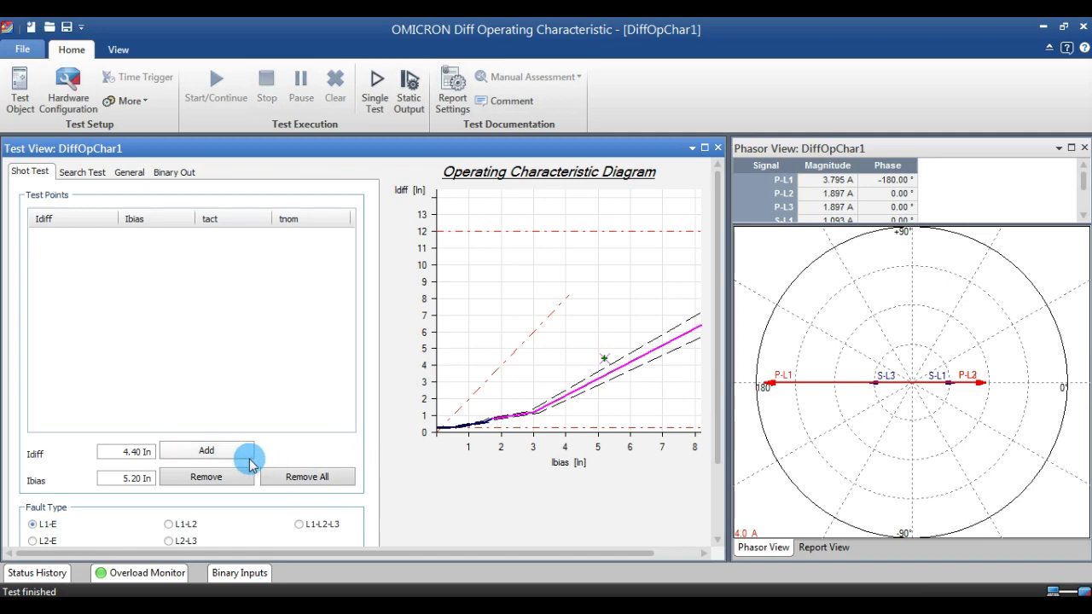
left_click(244, 453)
right_click(541, 398)
left_click(552, 394)
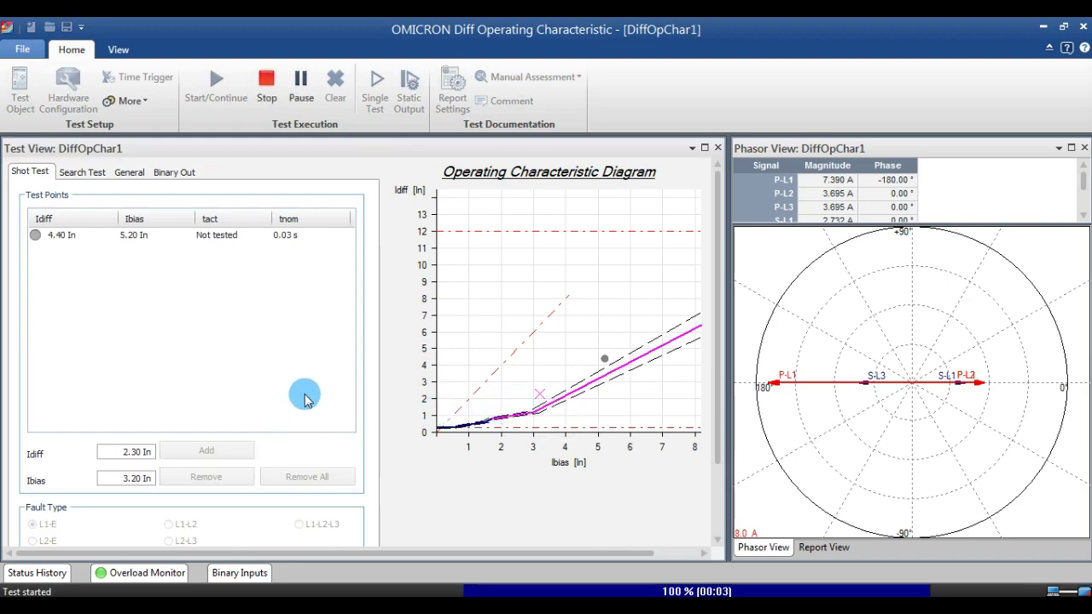
left_click(206, 450)
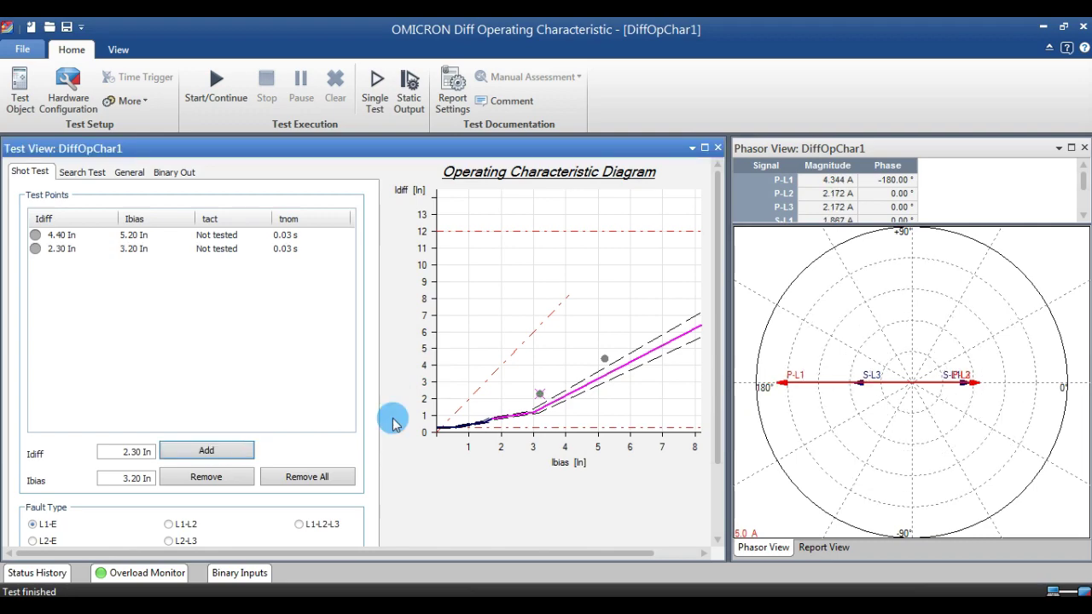
- Fire shots at Idiff 1.00 In, Ibias 0.30 In and at Idiff 1.10 In, Ibias 3.60 In, adding each to the test points
right_click(448, 418)
left_click(462, 427)
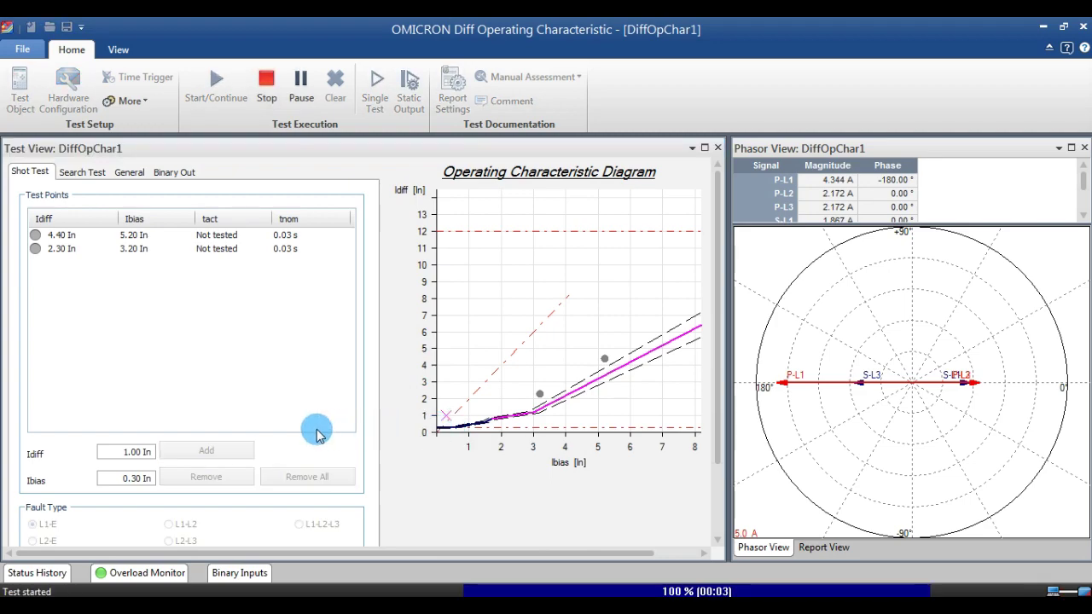
left_click(210, 452)
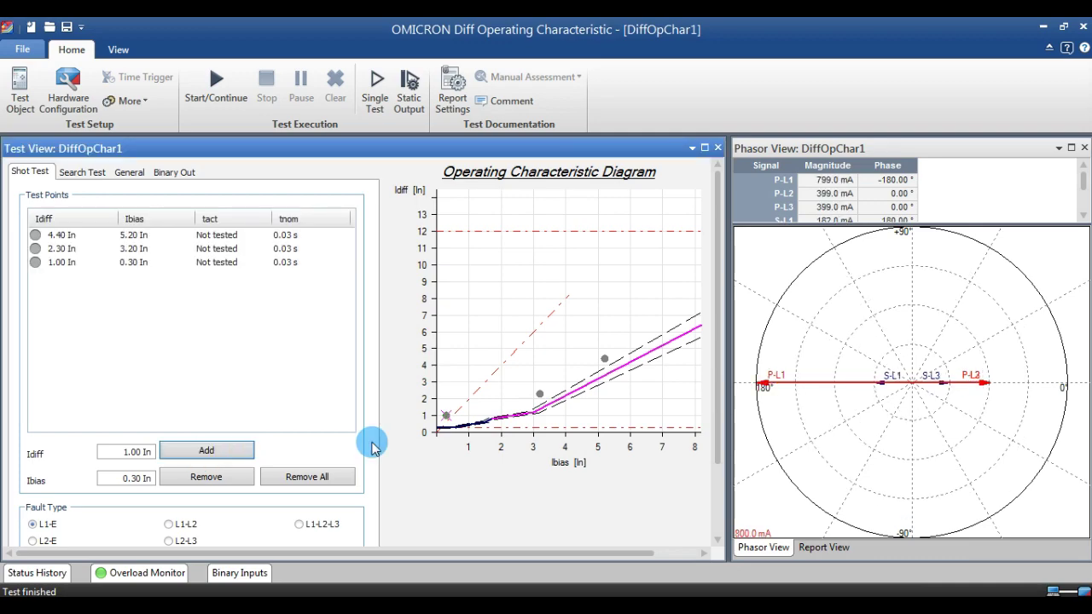
right_click(553, 418)
left_click(559, 420)
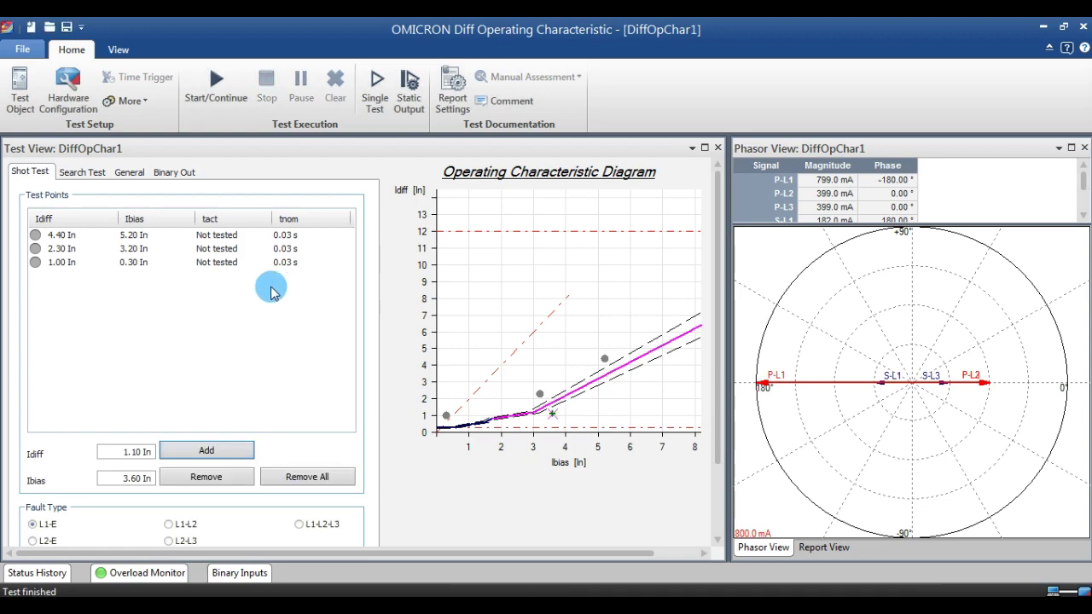
left_click(221, 449)
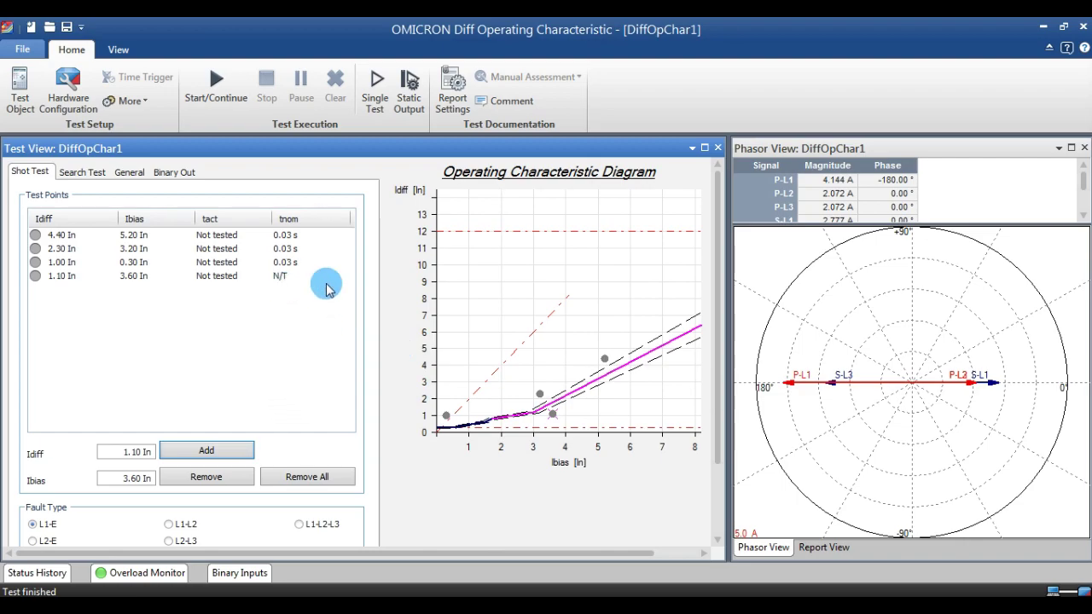
- Fire a shot below the characteristic at Idiff 2.80 In, Ibias 5.40 In and add it to the test points
right_click(609, 394)
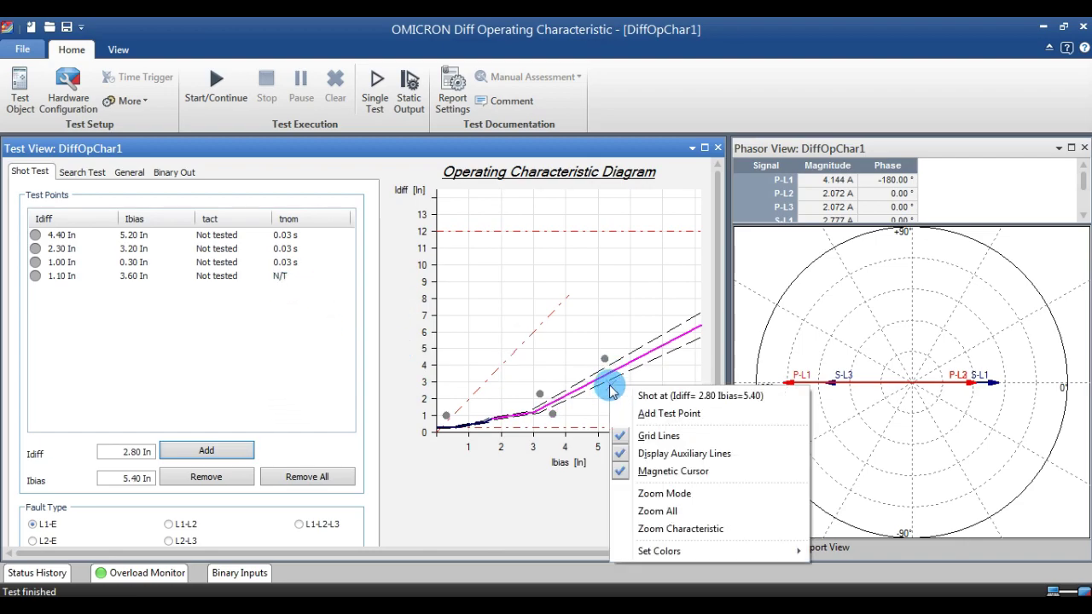
left_click(632, 393)
key("F5")
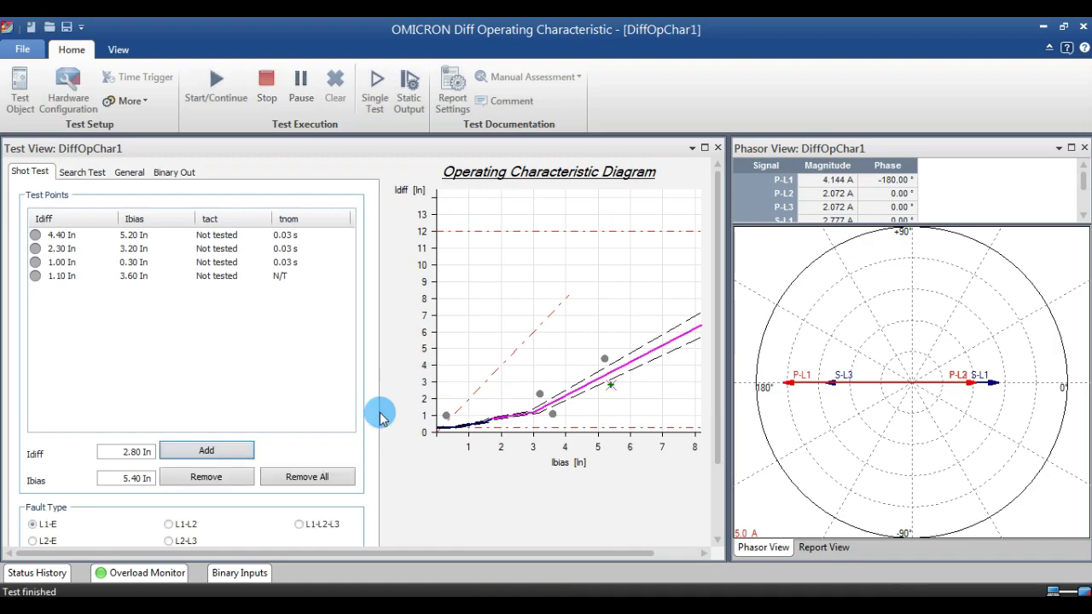
left_click(244, 454)
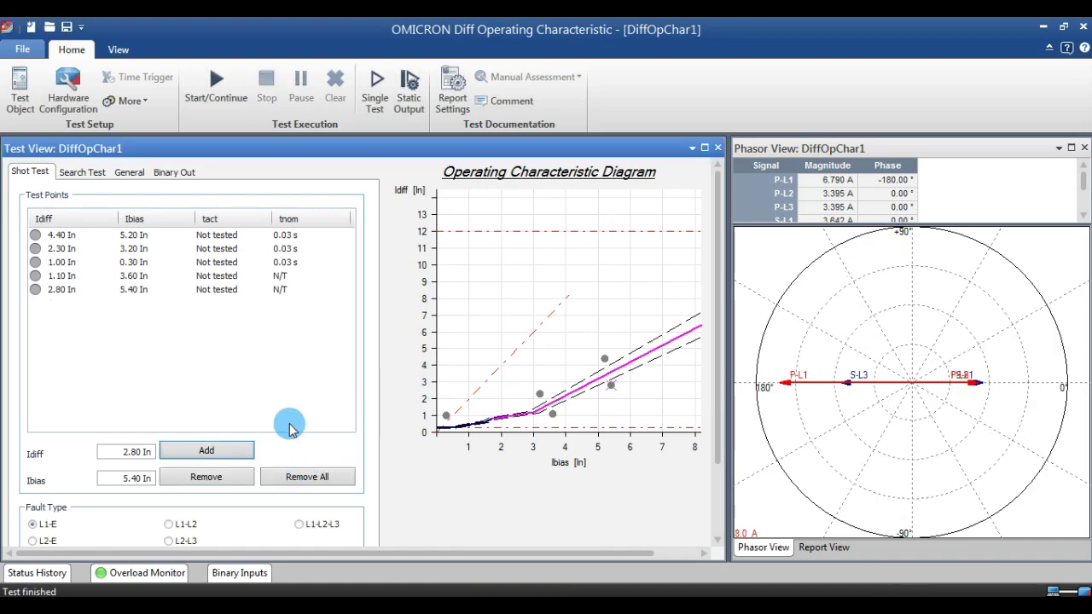